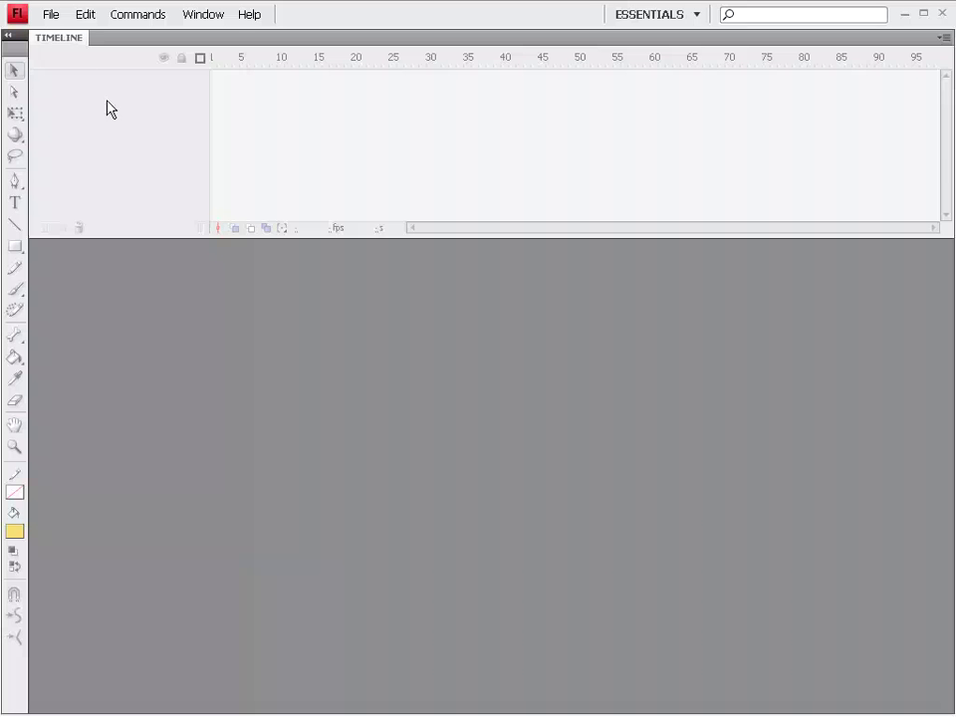
- Create a new Flash File (ActionScript 2.0) document
left_click(49, 14)
left_click(63, 34)
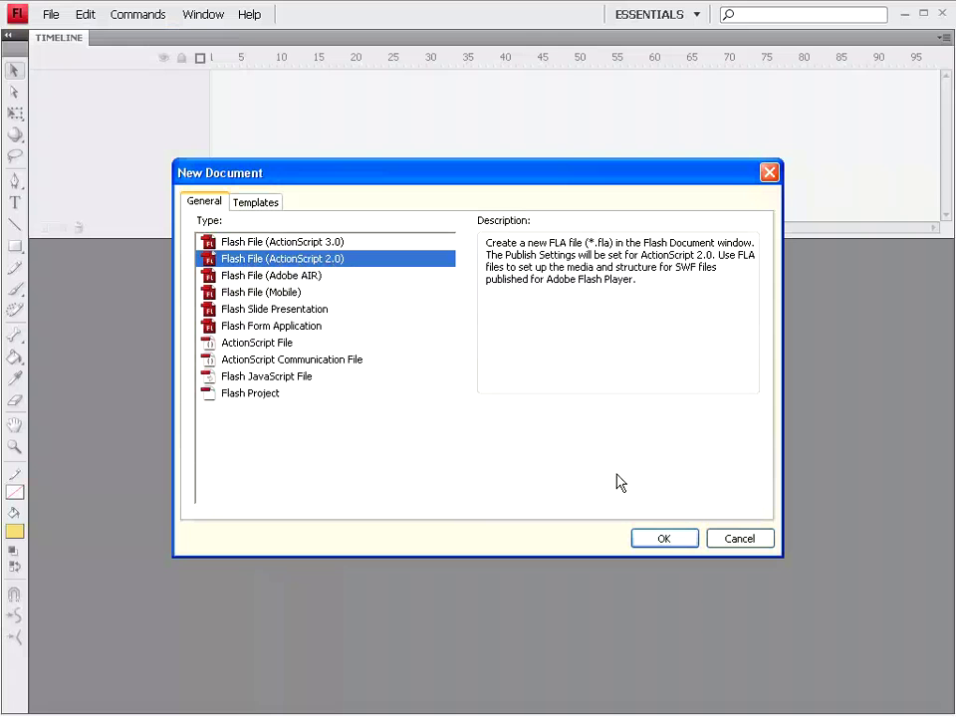
left_click(667, 540)
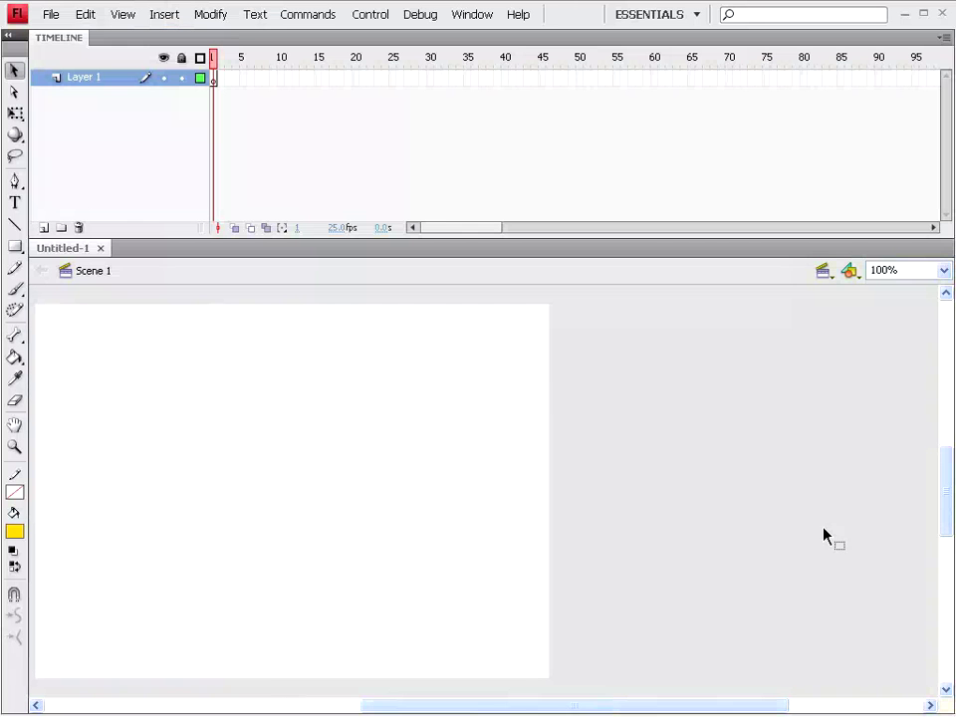
- Import the four PNGs (AS, bg1, bg2, PTDG) from FORanimasi into the library
left_click(51, 14)
mouse_move(70, 257)
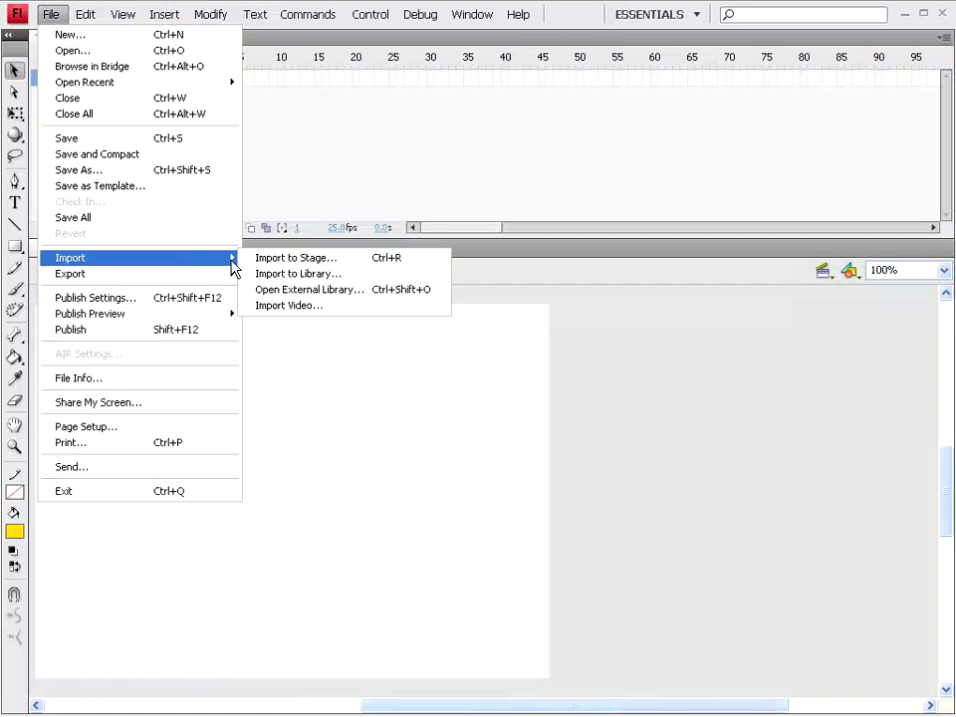
left_click(299, 273)
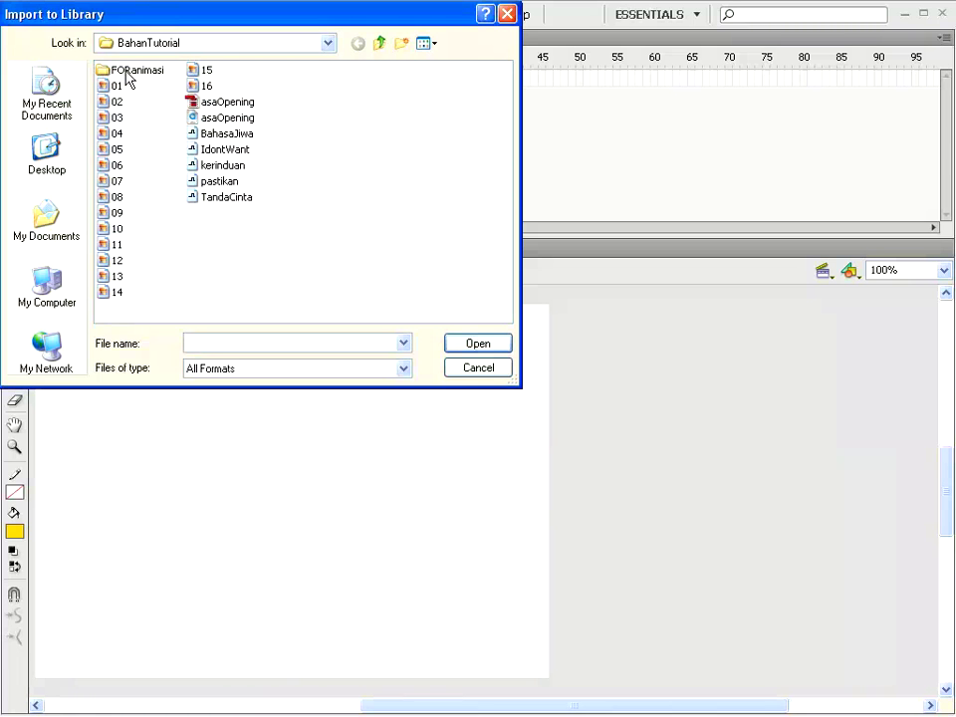
double_click(126, 71)
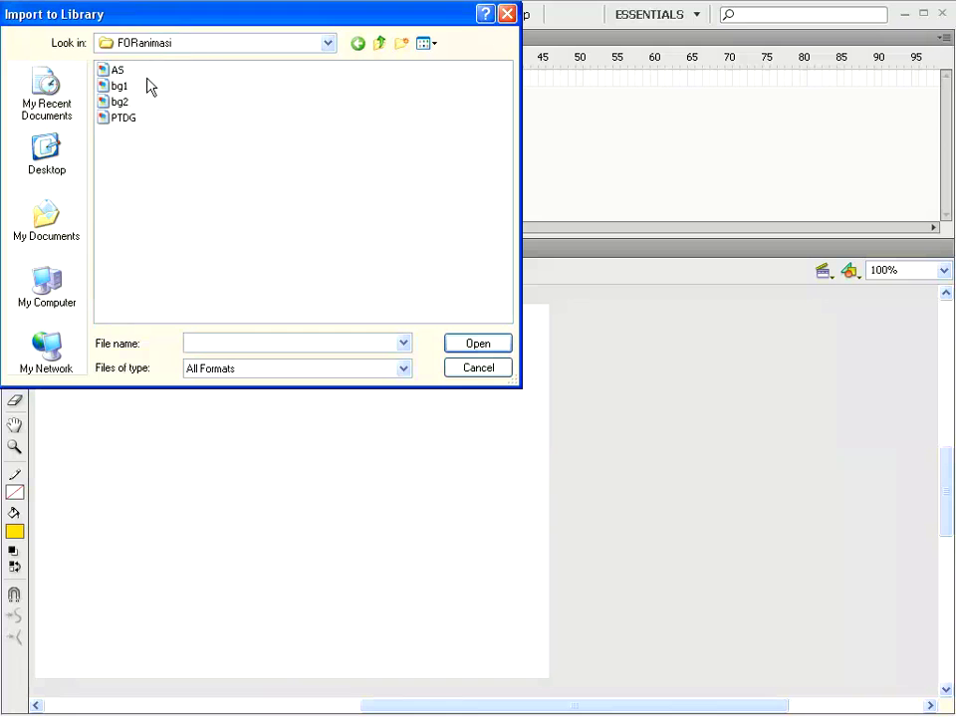
left_click_drag(149, 72, 105, 128)
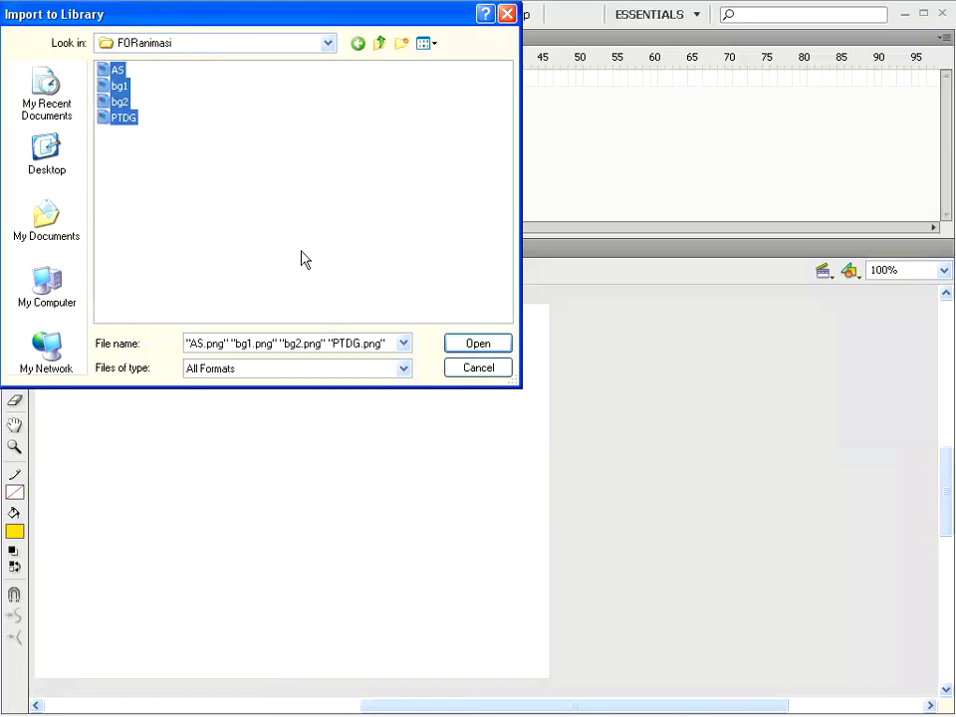
left_click(487, 349)
- Show the Library panel and preview the AS, bg1 and PTDG images
left_click(469, 17)
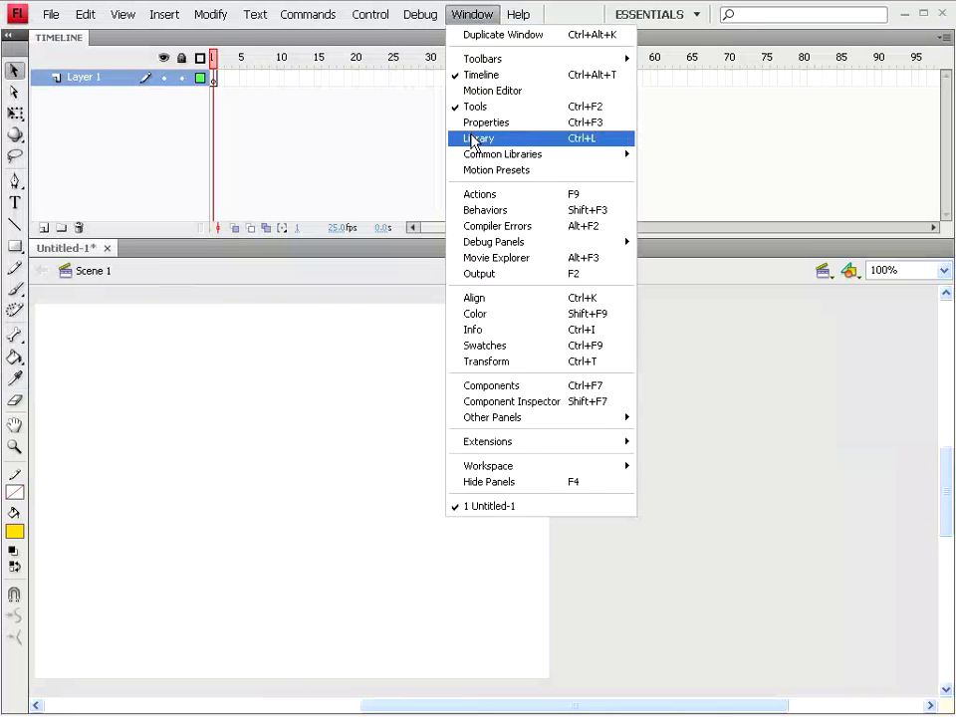
left_click(473, 141)
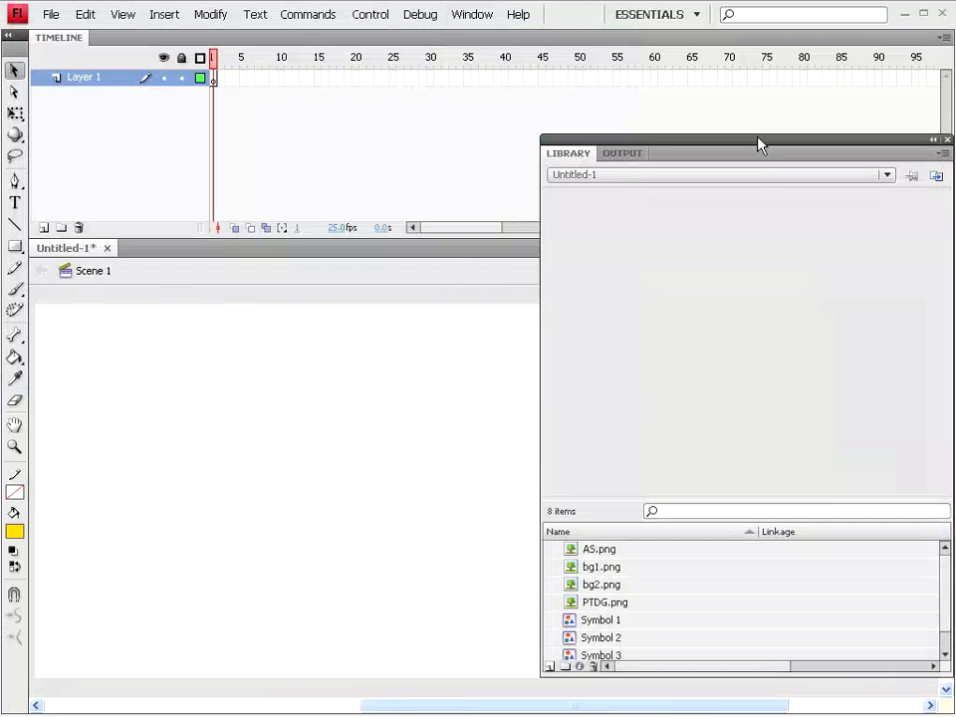
left_click_drag(758, 165, 749, 87)
left_click(561, 472)
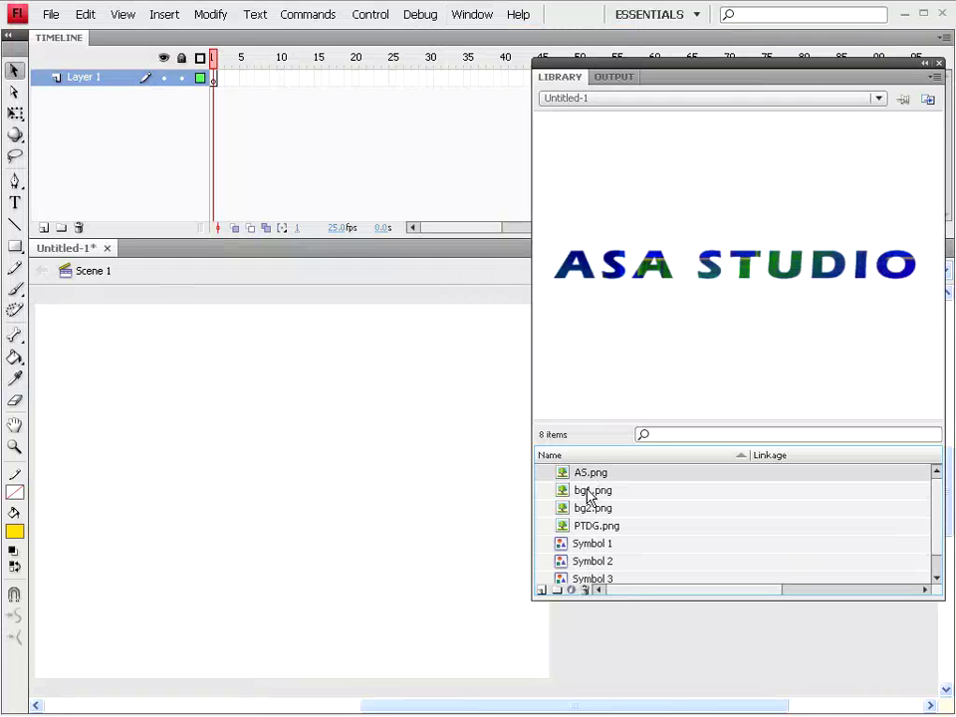
left_click(590, 492)
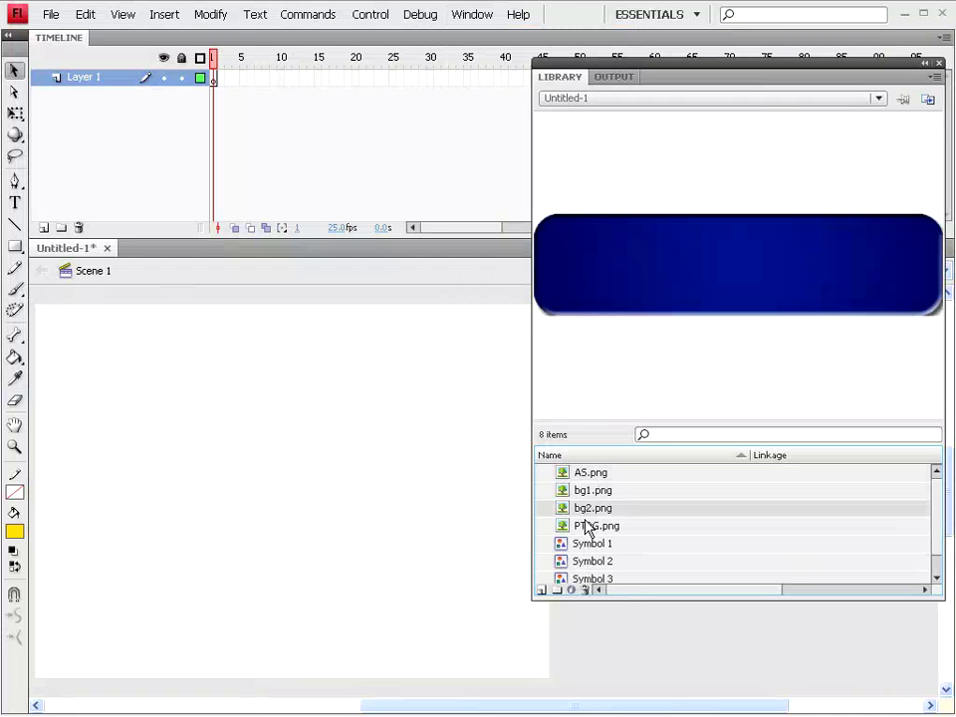
left_click(588, 526)
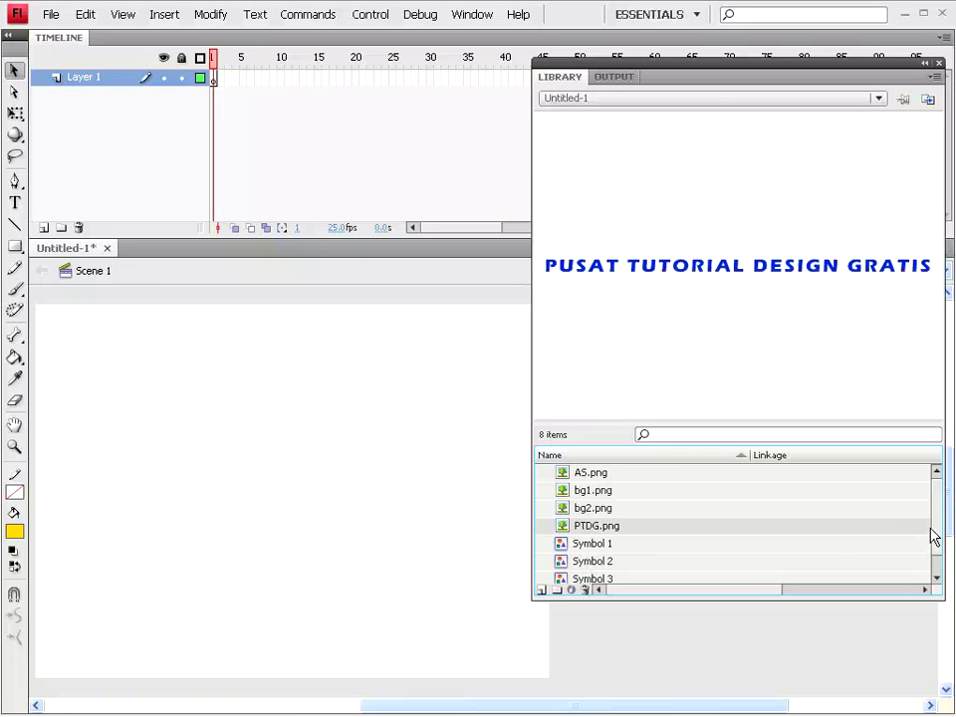
left_click_drag(933, 536, 932, 561)
- Preview Symbols 1–4 and place the Symbol 2 blue bar on the stage
left_click(590, 521)
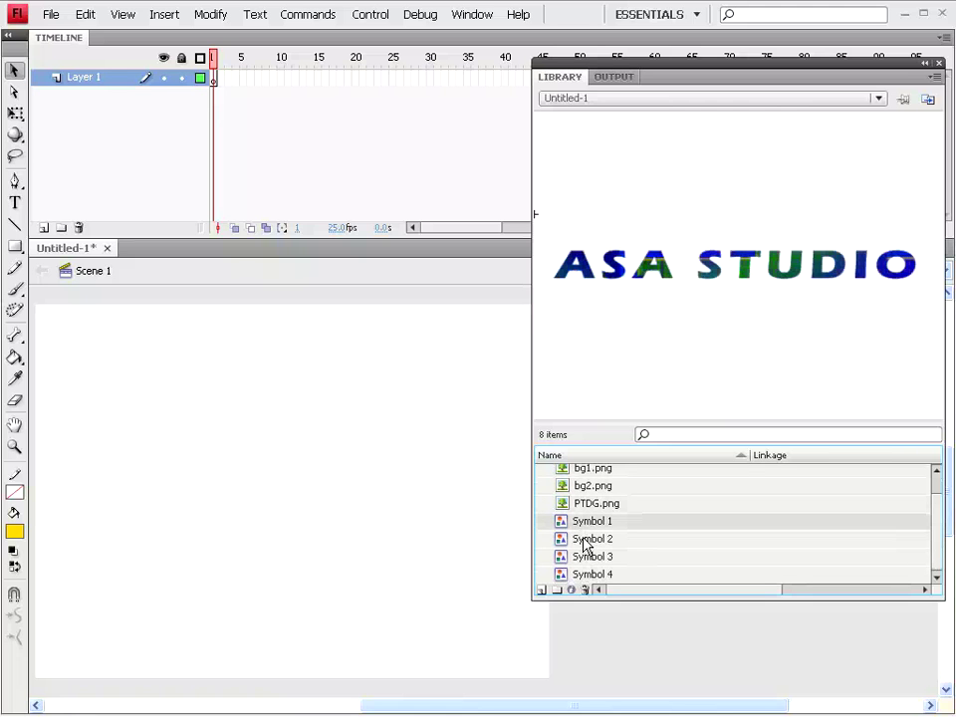
left_click(585, 539)
left_click(584, 539)
left_click(581, 557)
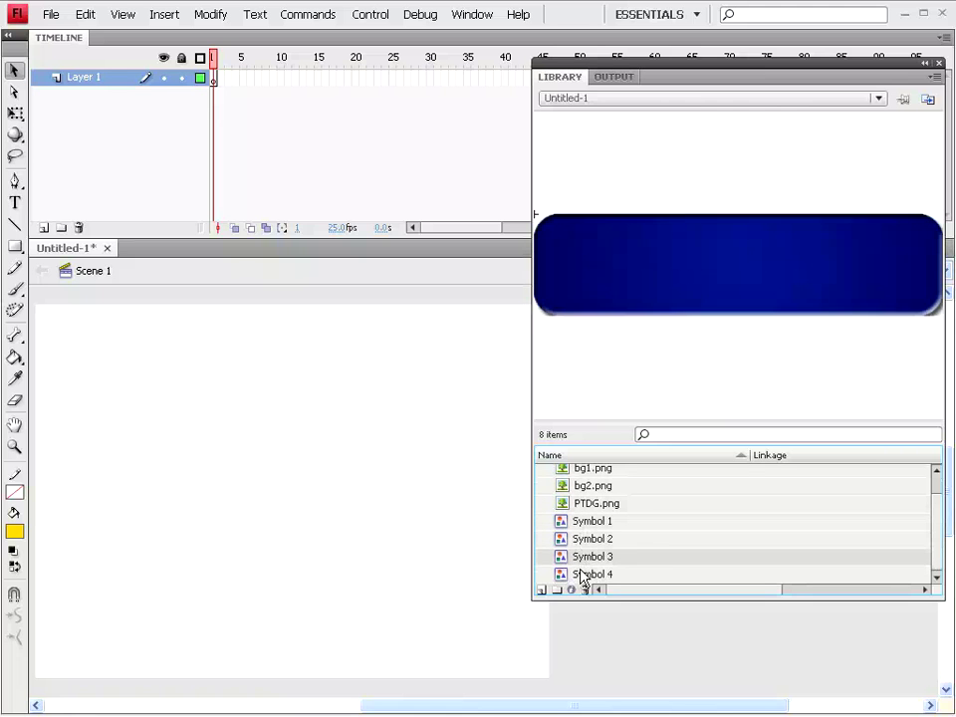
left_click(582, 573)
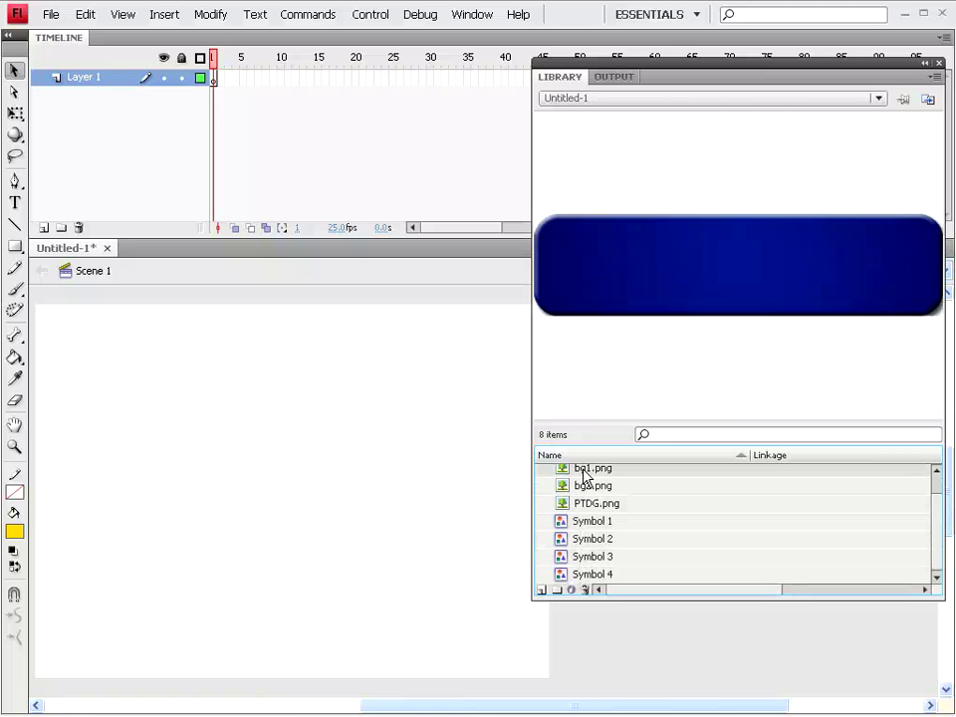
left_click(585, 557)
left_click(590, 541)
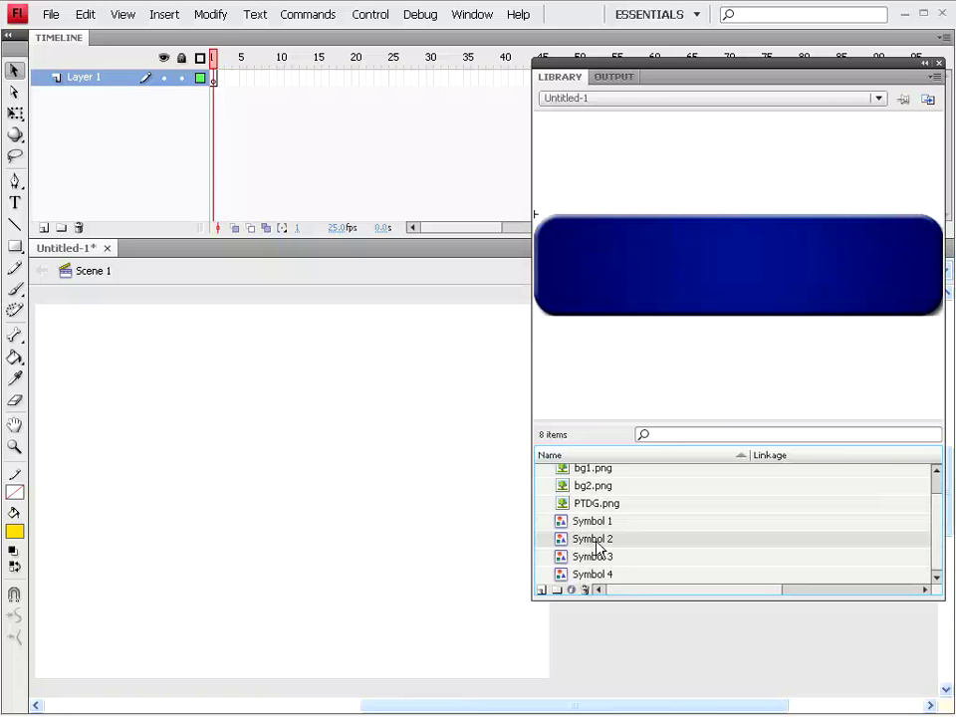
left_click_drag(596, 543, 252, 422)
- Align the blue bar to the stage's left and top edges
left_click(469, 15)
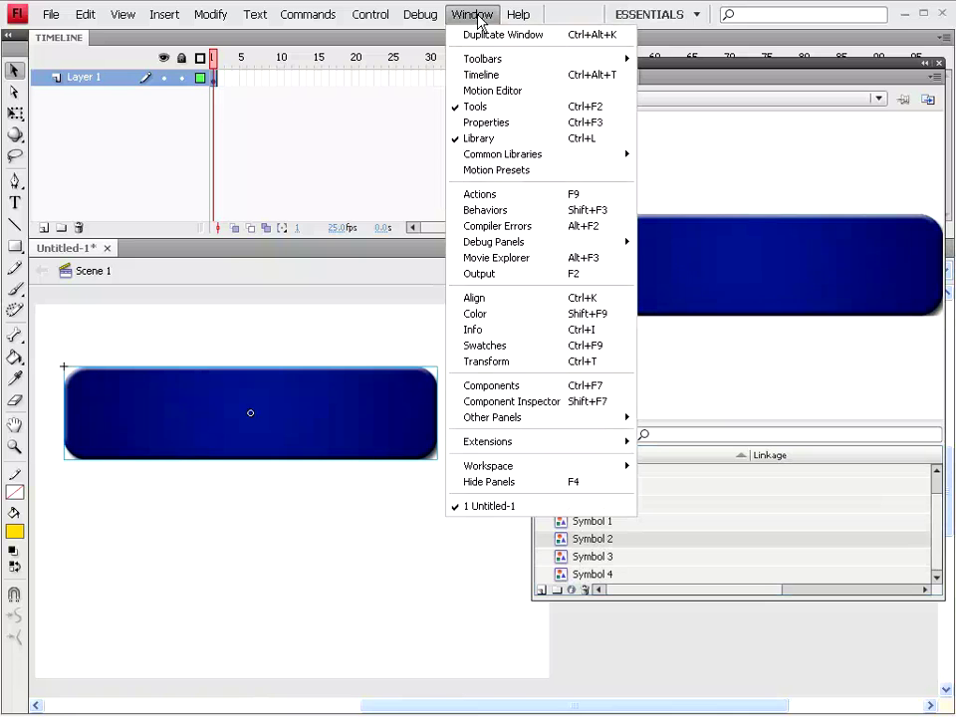
left_click(474, 298)
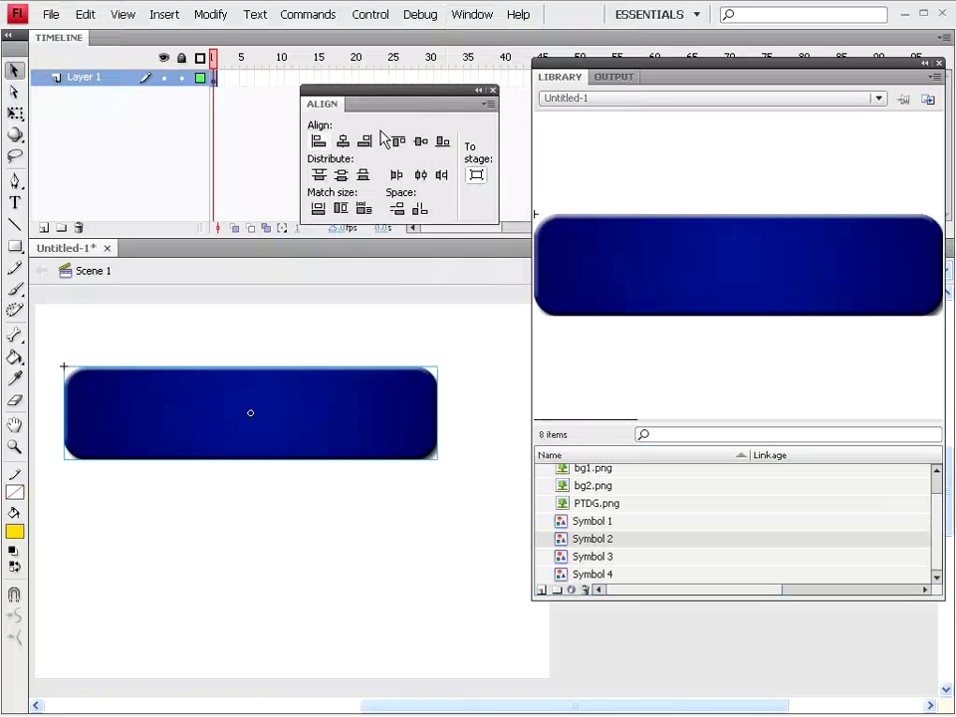
left_click(318, 142)
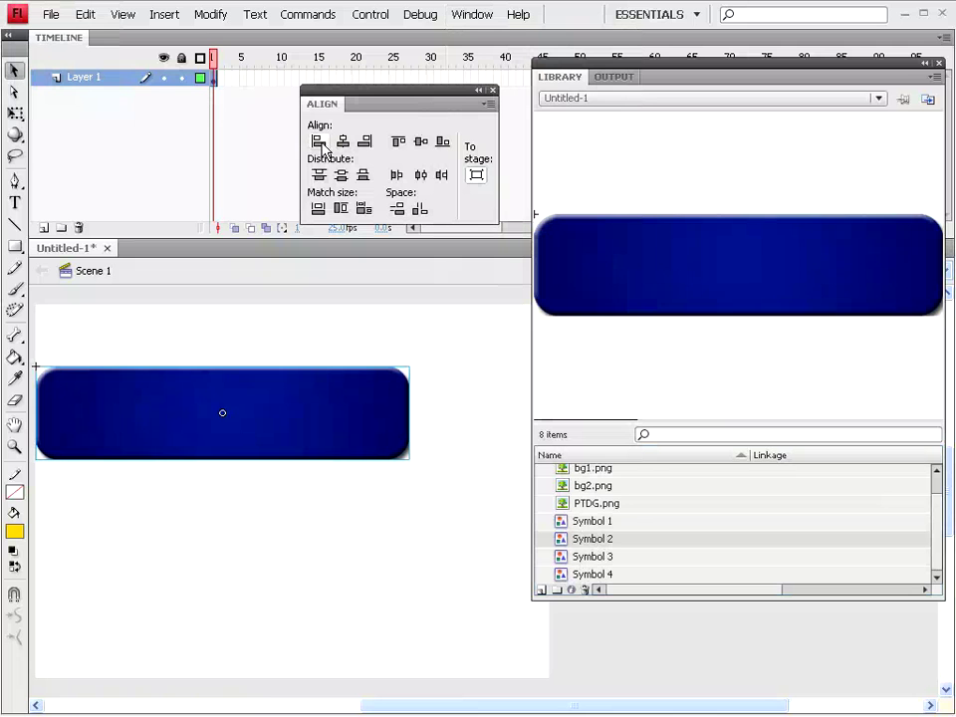
left_click(398, 143)
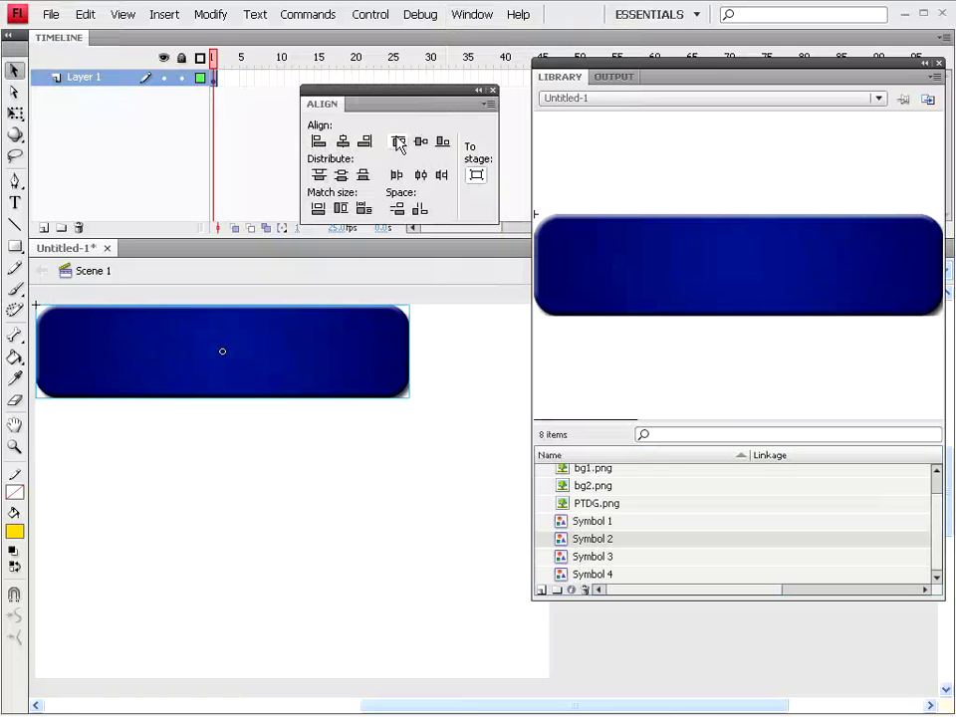
left_click(491, 92)
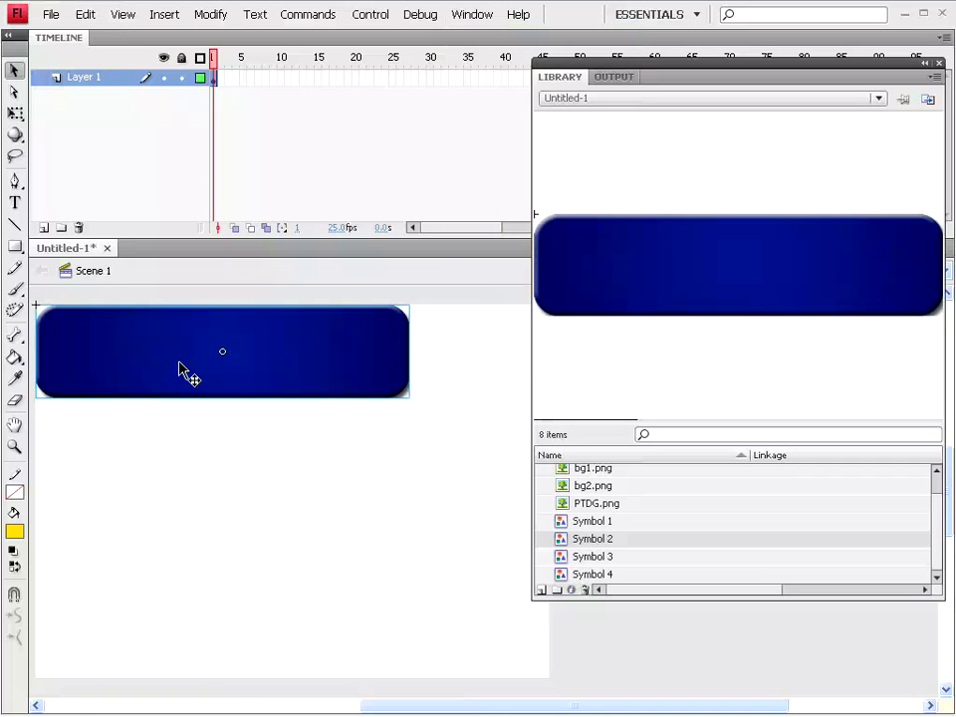
- Check in Properties that the bar sits at 0,0 and measures 400 by 100, then deselect it
left_click(472, 14)
left_click(488, 122)
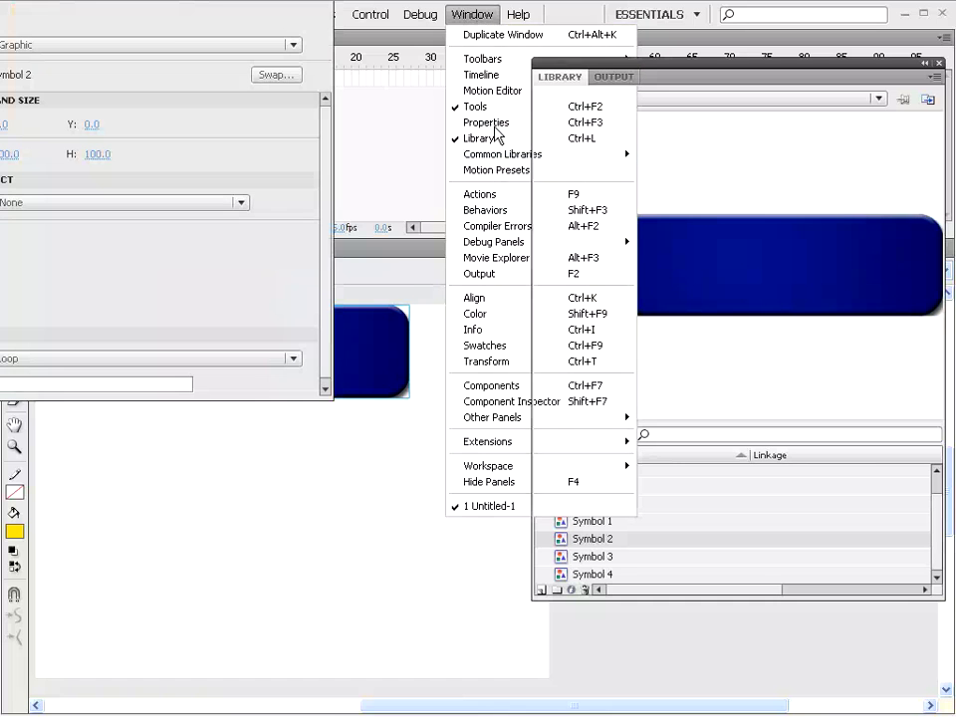
key("ctrl+F3")
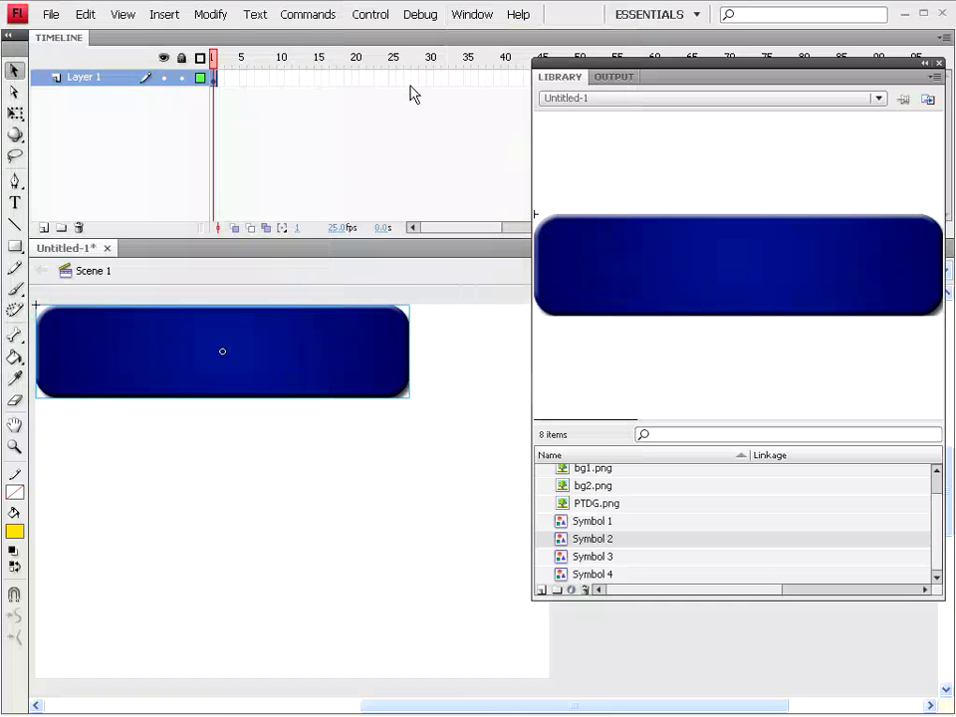
key("ctrl+F3")
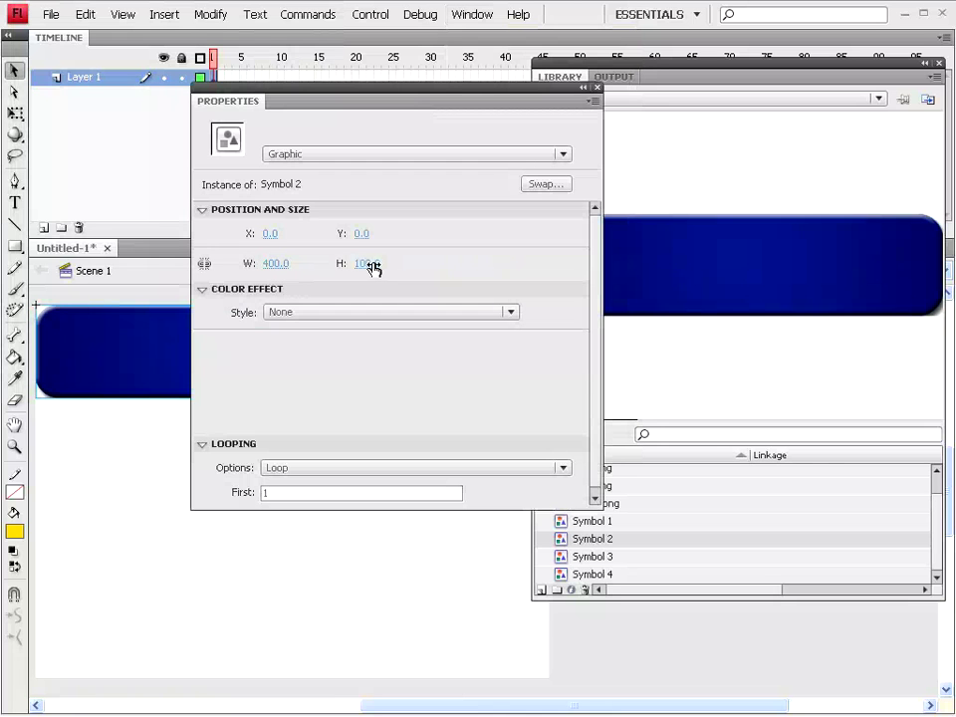
left_click(598, 89)
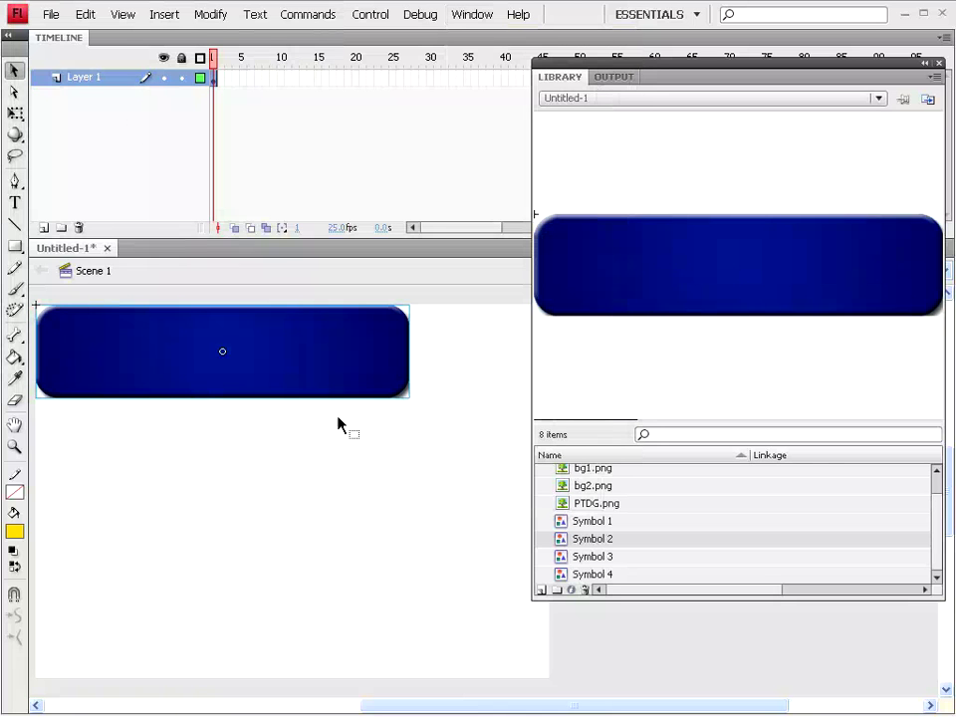
left_click(220, 445)
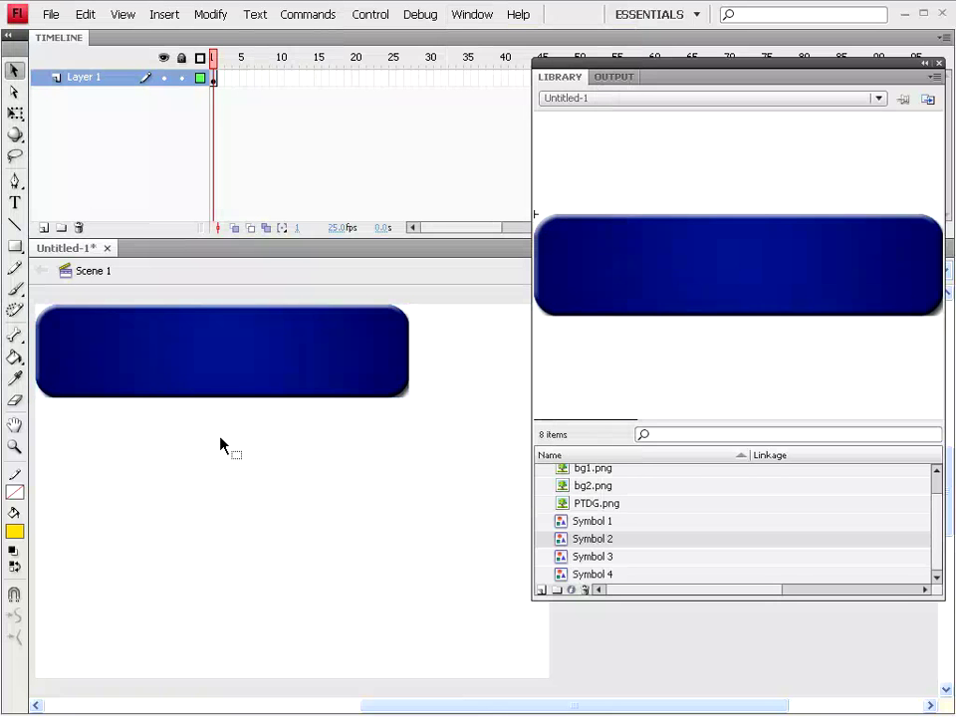
- Resize the stage to 400 by 100 pixels and select the blue bar
left_click(472, 14)
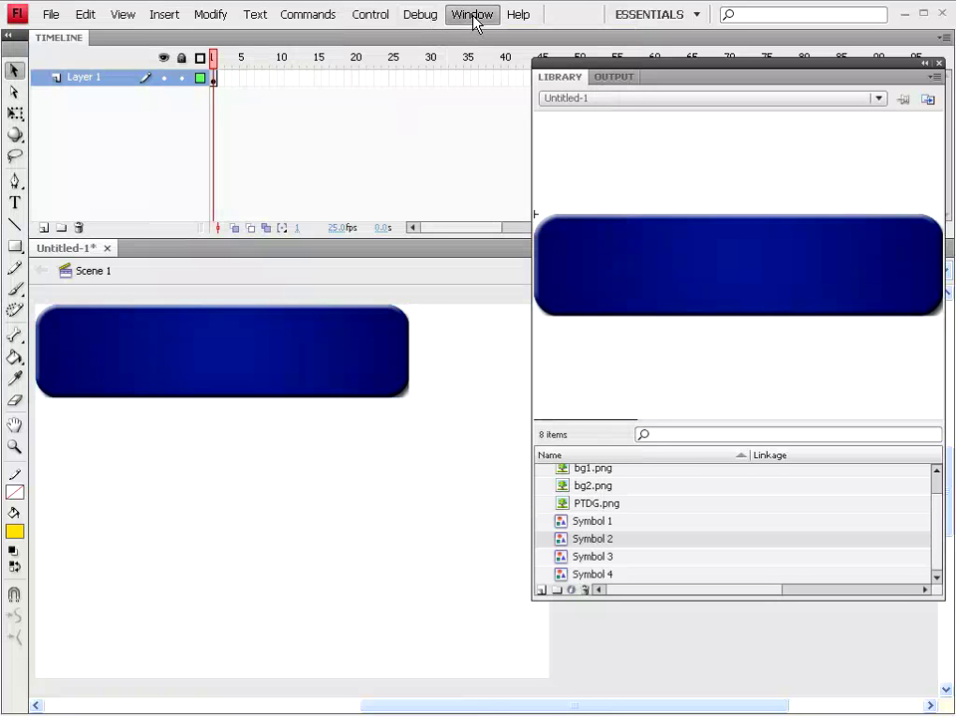
left_click(476, 121)
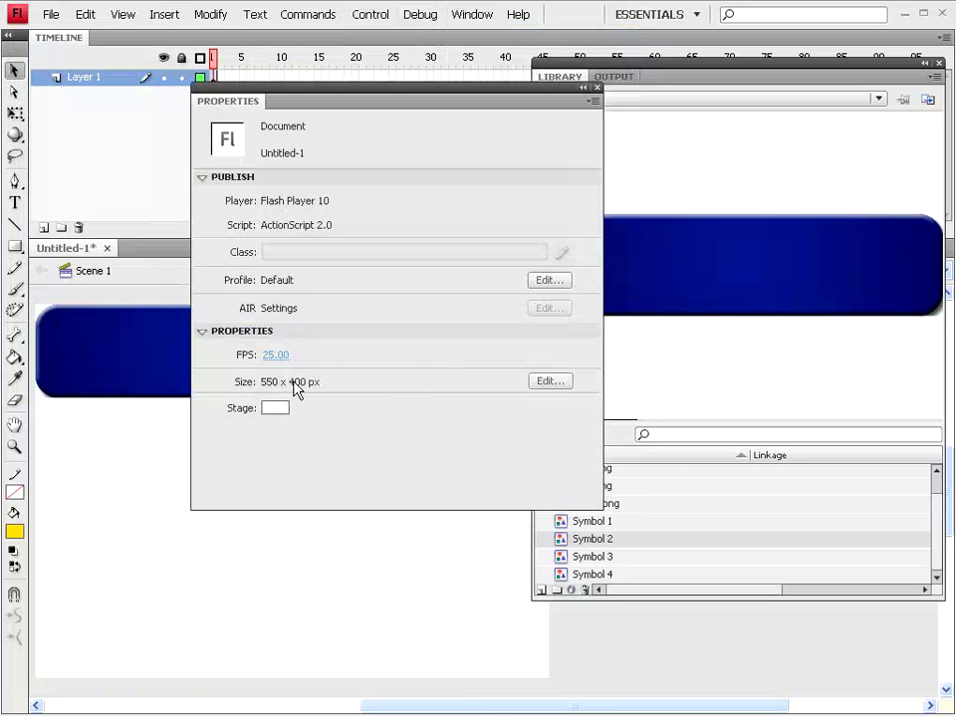
left_click(547, 382)
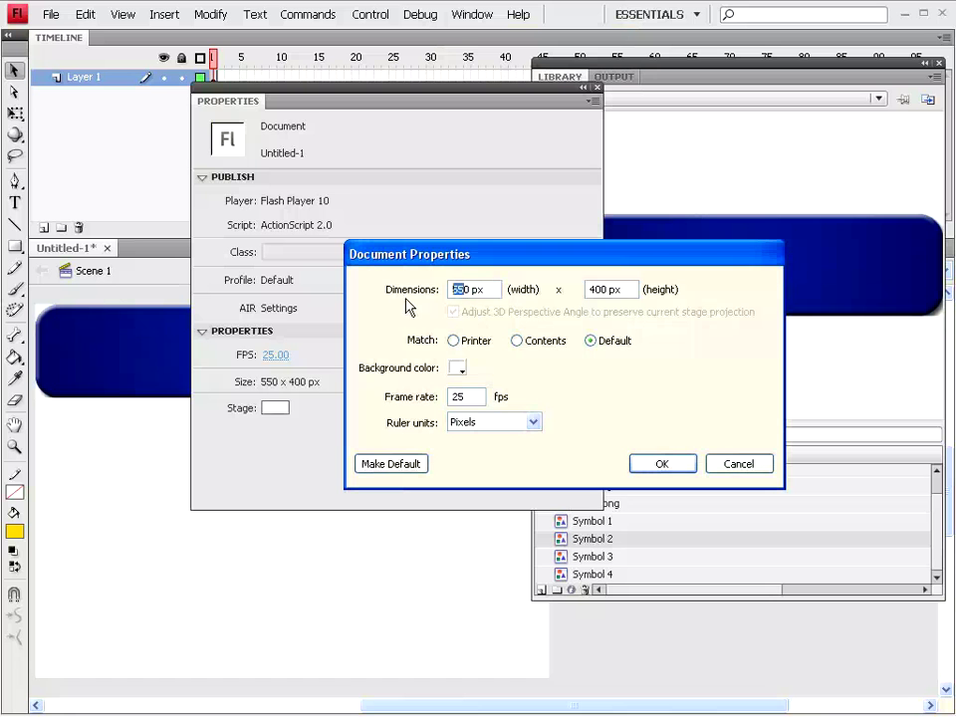
type("40")
left_click(596, 289)
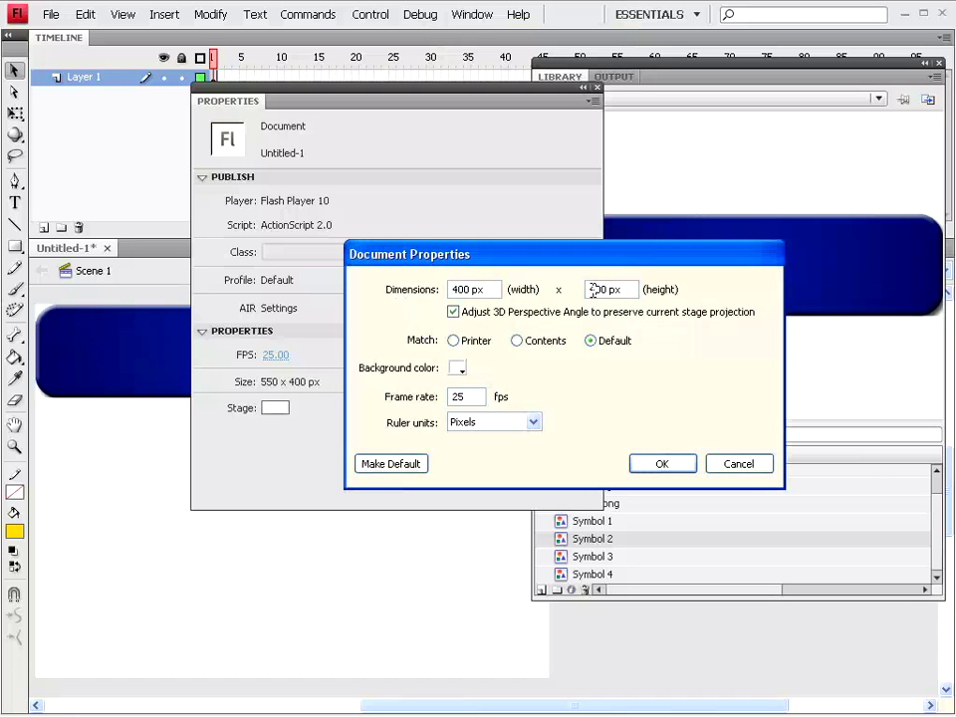
key("BackSpace")
type("1")
left_click(664, 464)
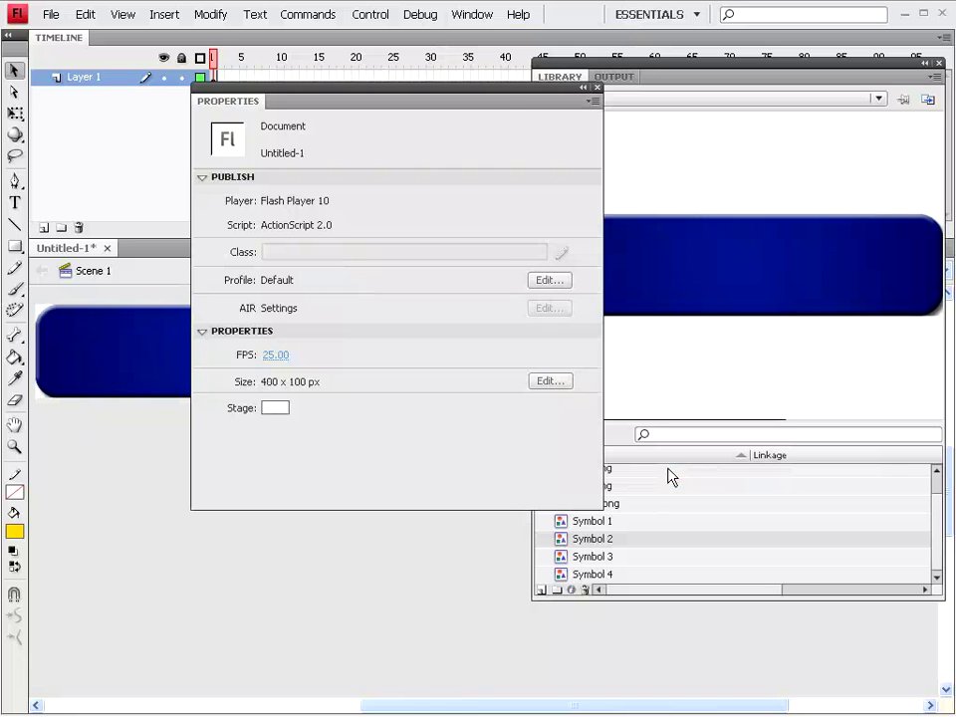
left_click(598, 88)
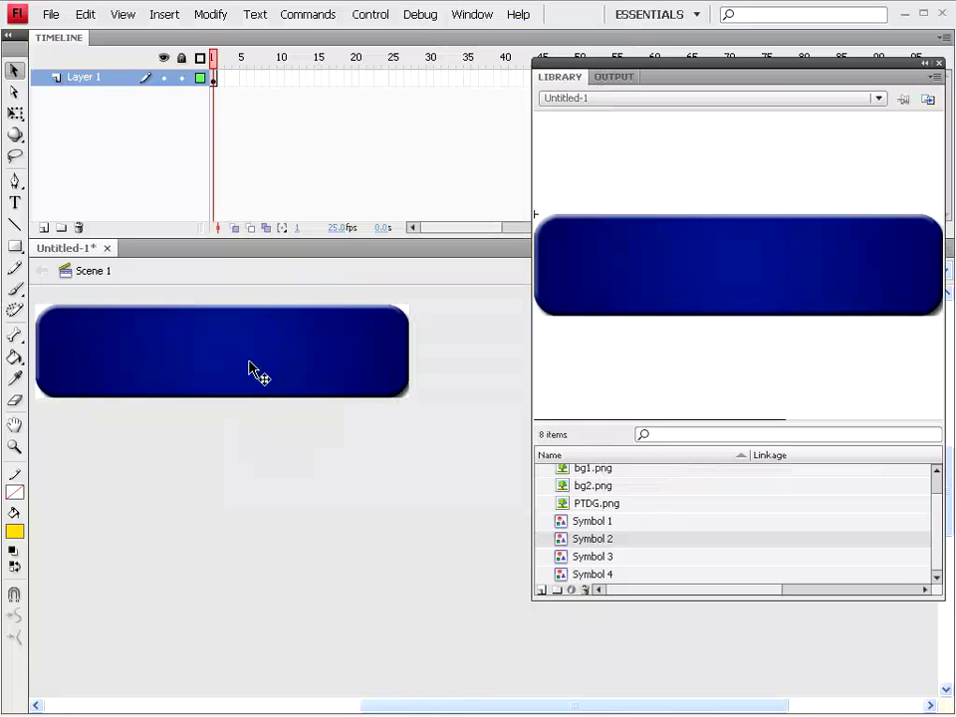
left_click(219, 360)
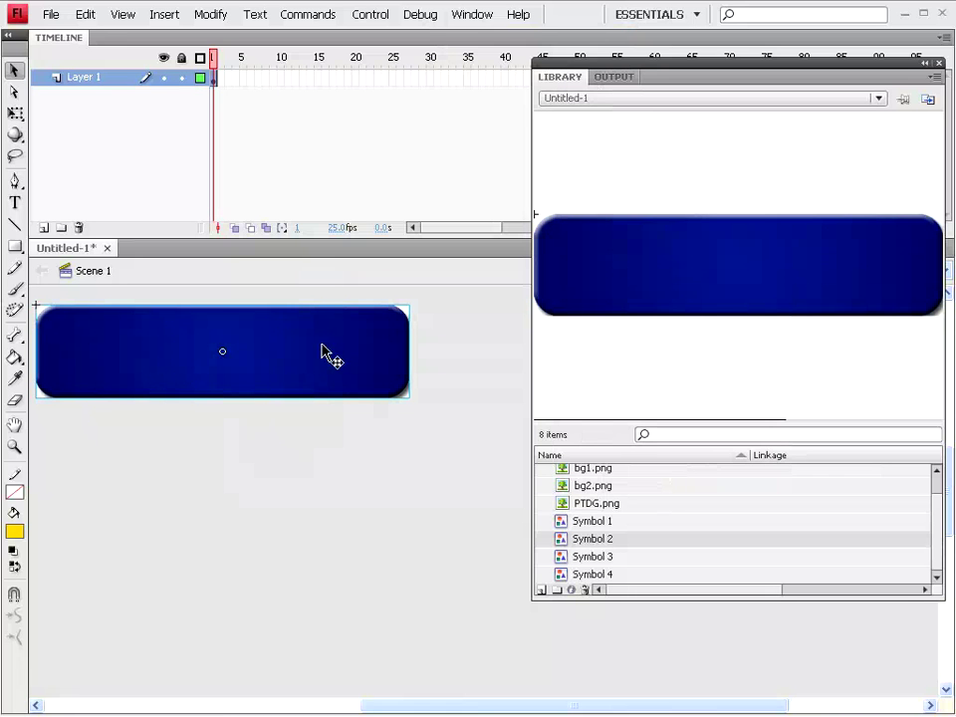
- Convert the blue bar into a Button symbol named ASAbutton
left_click(211, 16)
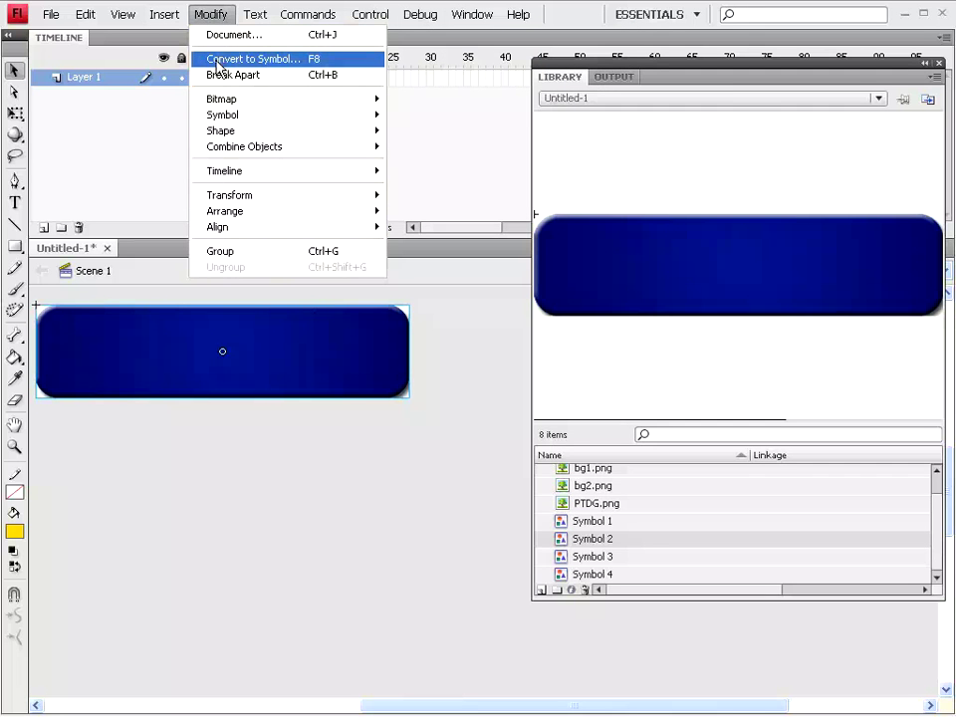
left_click(216, 60)
left_click_drag(587, 120, 504, 116)
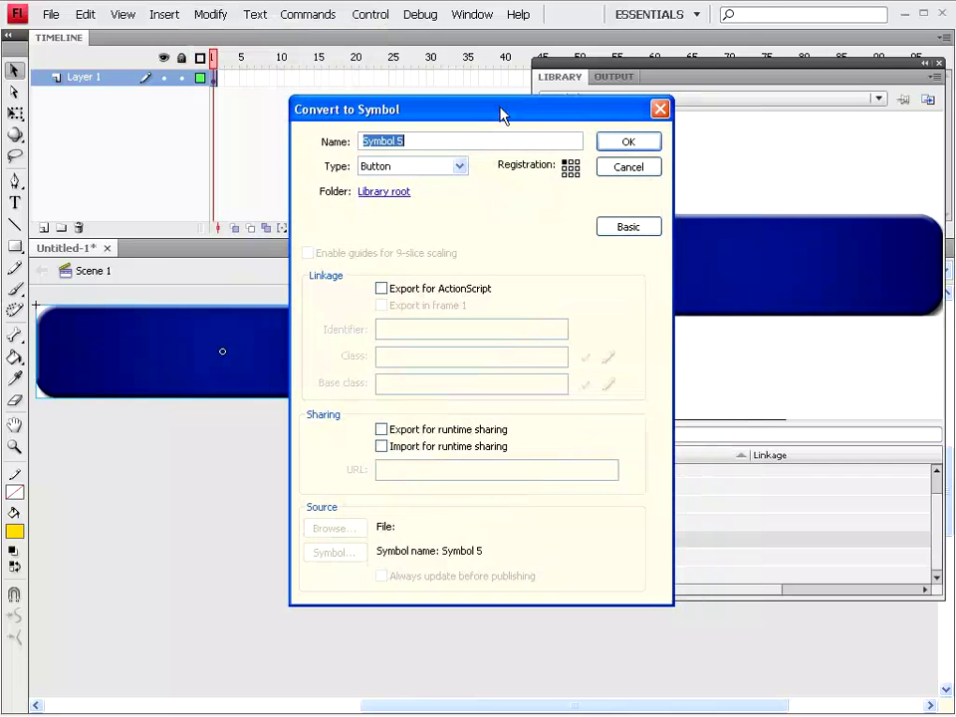
type("button")
left_click(364, 142)
type("A")
type("SA")
left_click(648, 144)
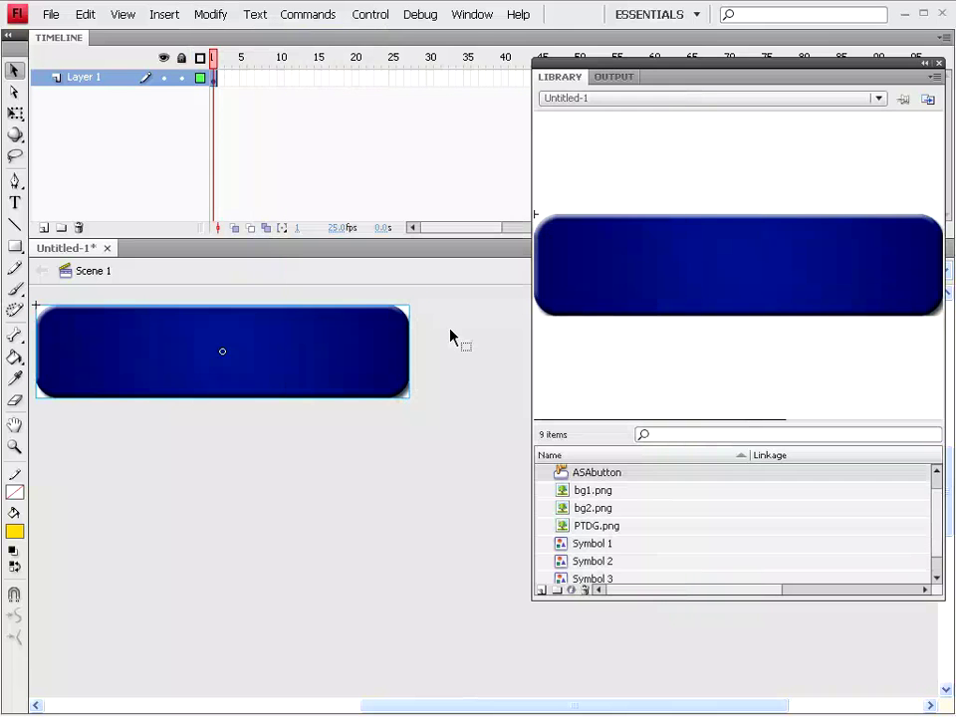
- Inside ASAbutton, insert a keyframe on the Over frame
double_click(142, 364)
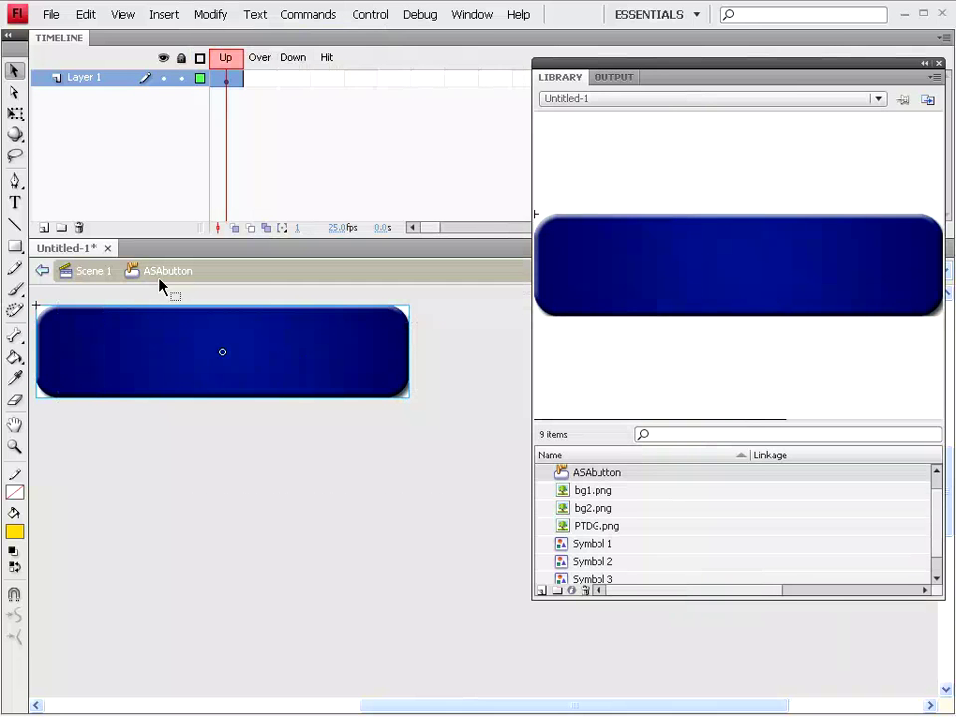
left_click(226, 77)
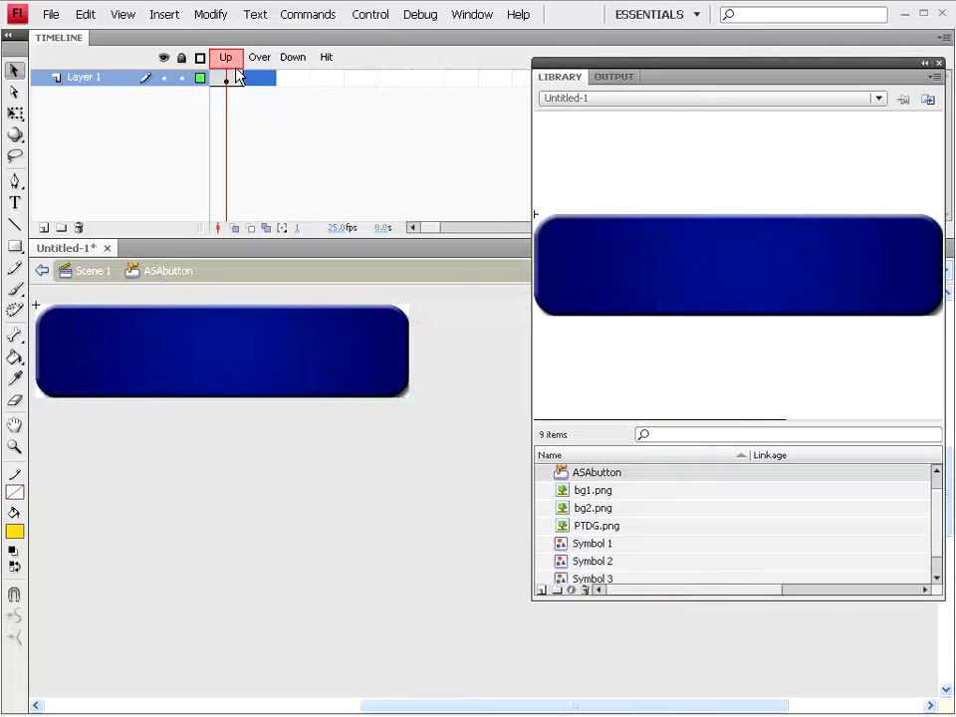
right_click(257, 78)
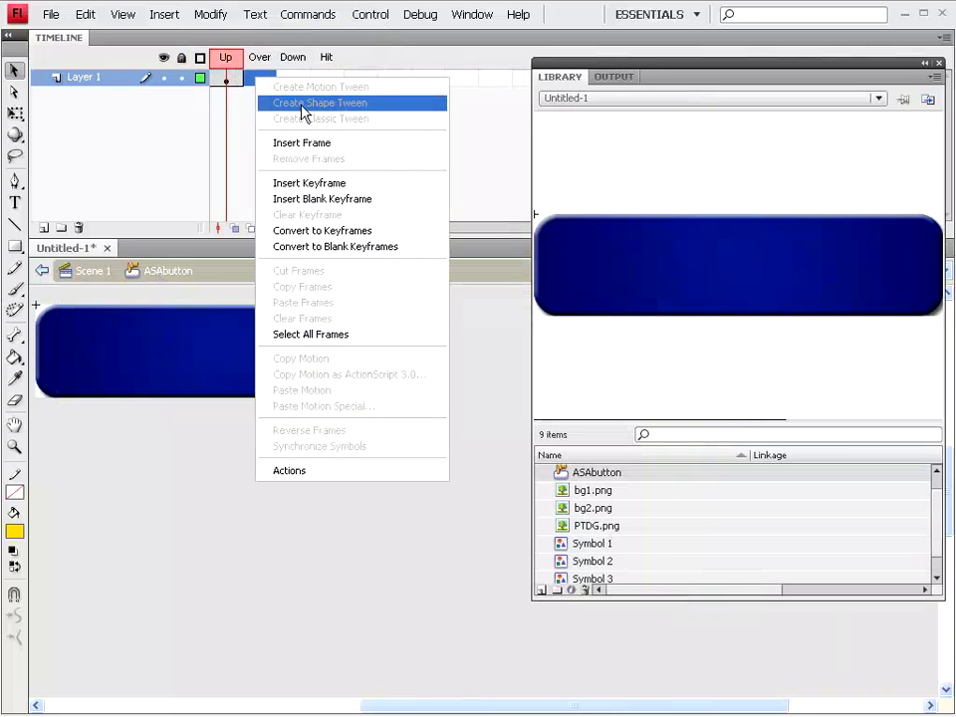
left_click(301, 184)
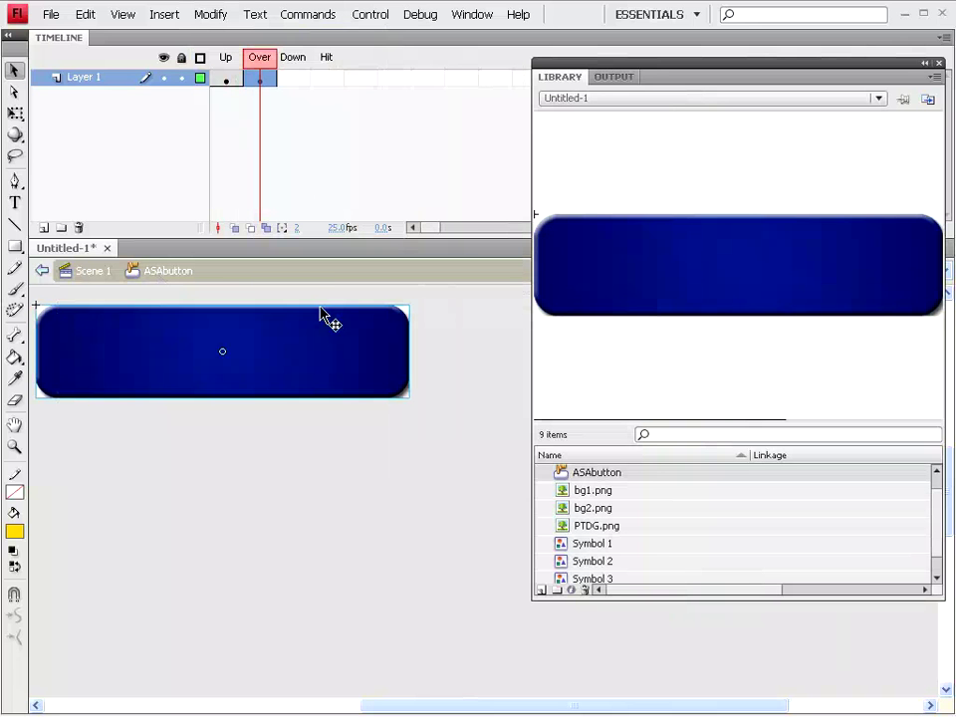
- Replace the copied Over-state graphic with a Symbol 3 bar instance
left_click(273, 454)
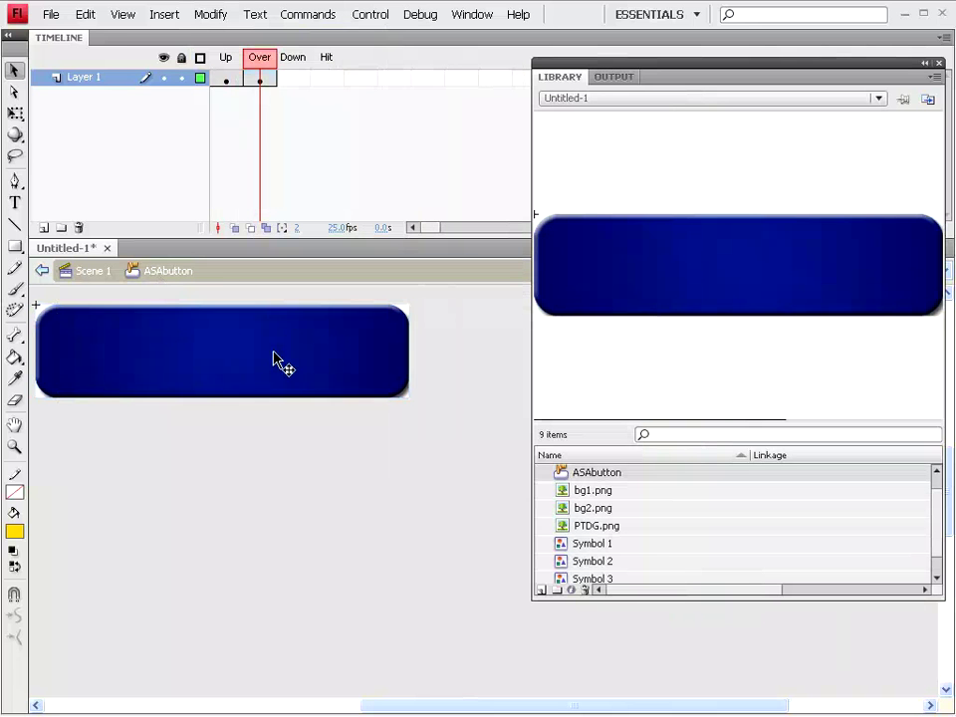
left_click(273, 359)
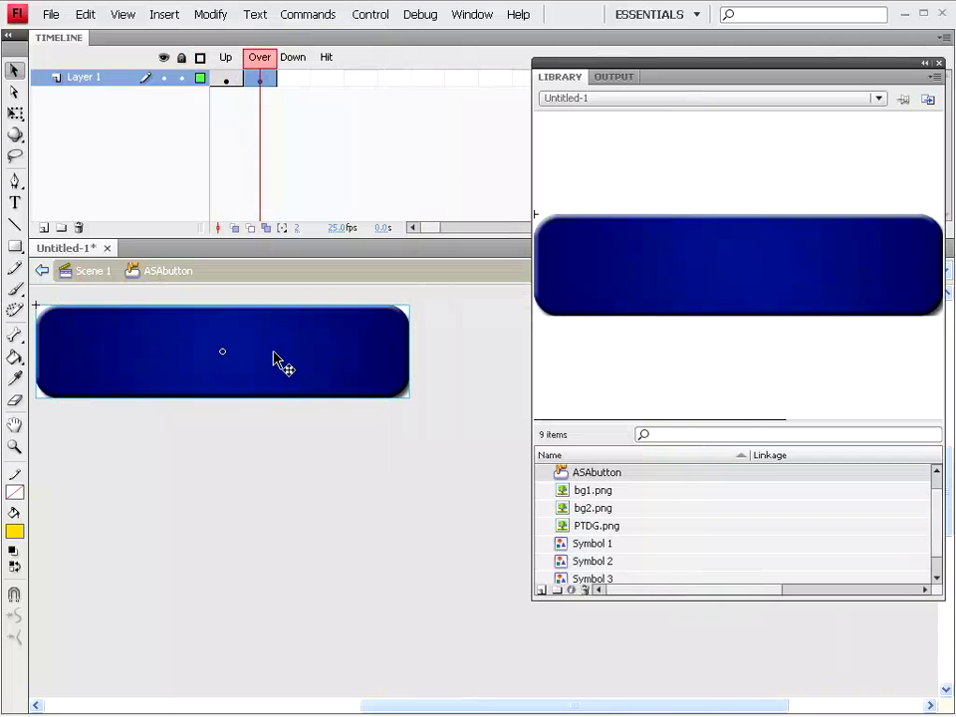
key("Delete")
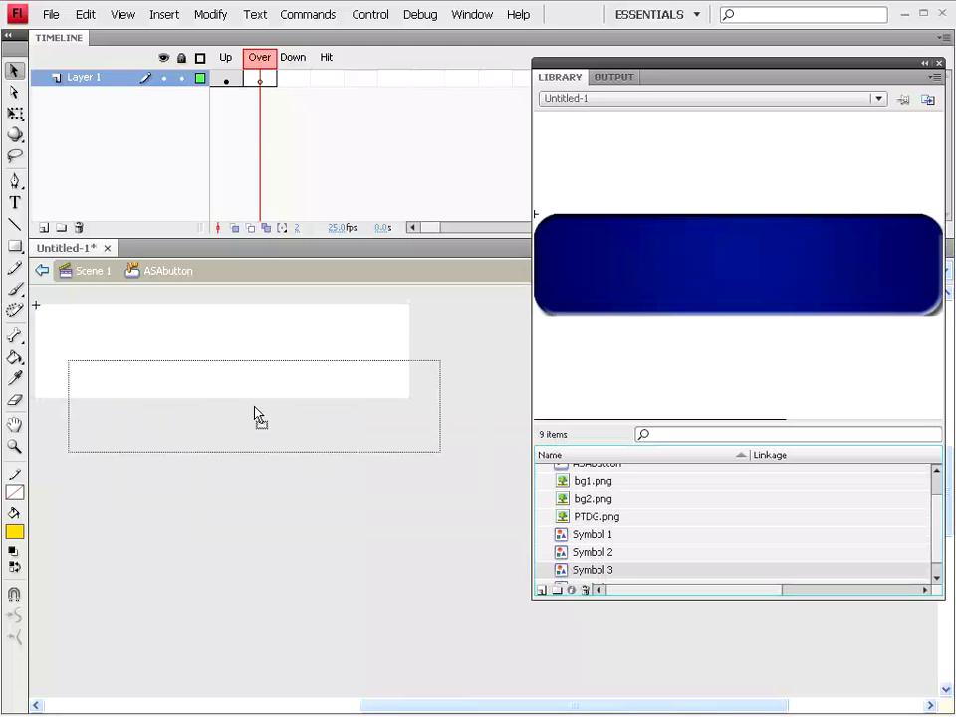
left_click_drag(592, 580, 224, 367)
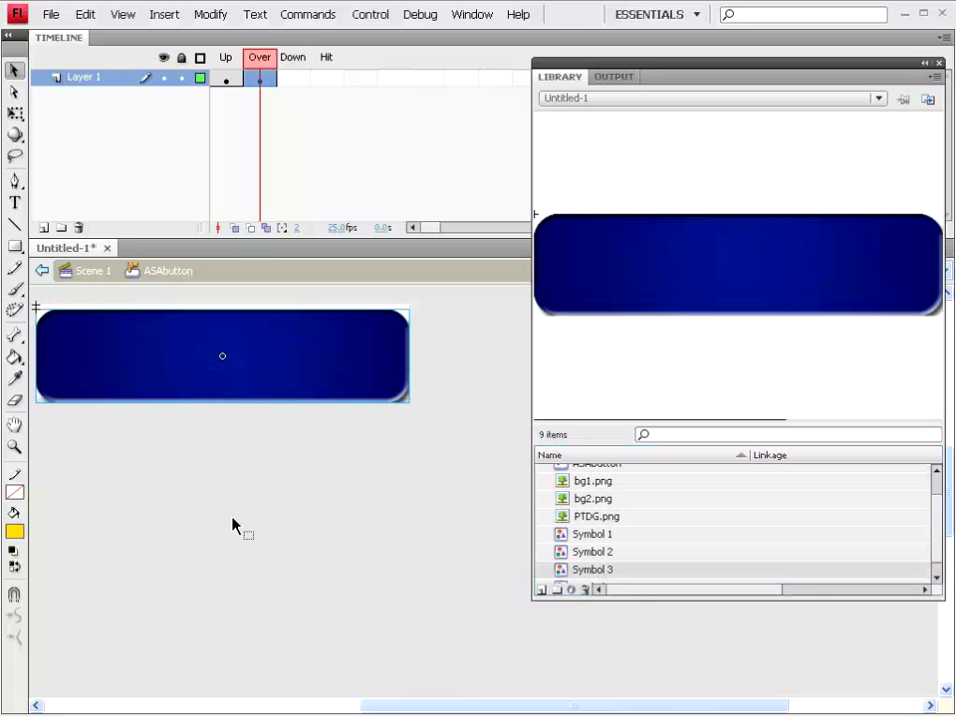
left_click(473, 14)
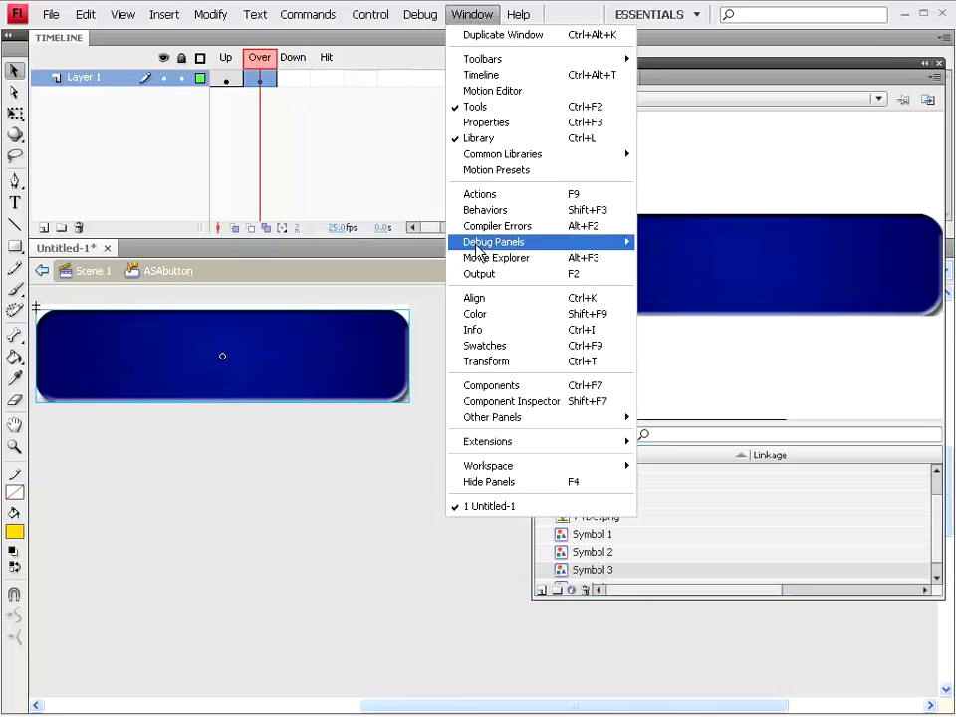
- Top-align the Over-state Symbol 3 bar
left_click(474, 299)
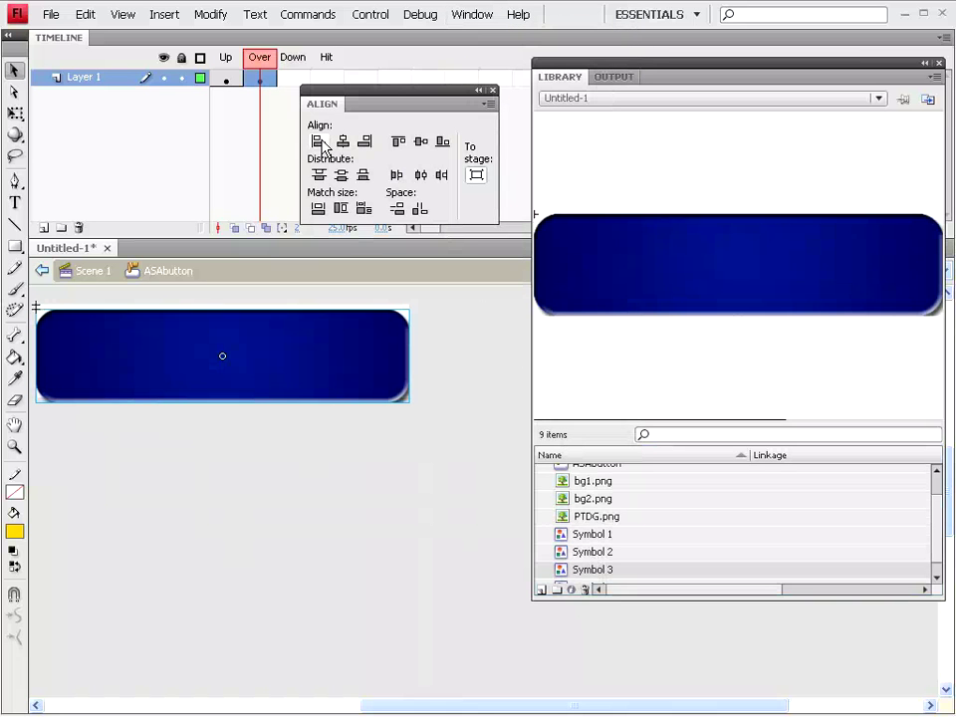
left_click(399, 141)
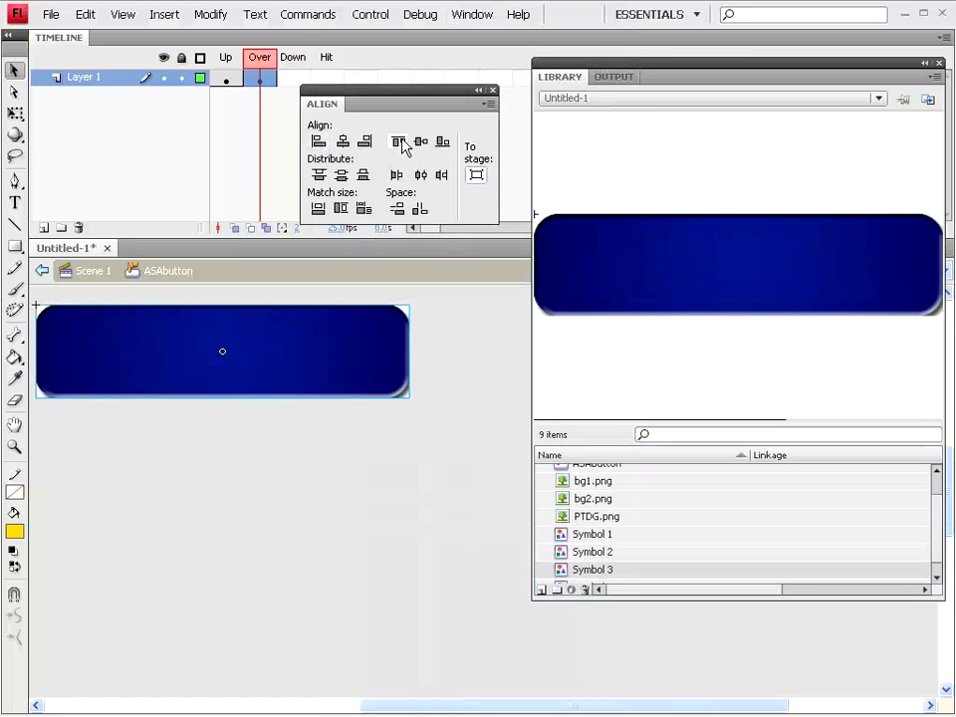
left_click(492, 90)
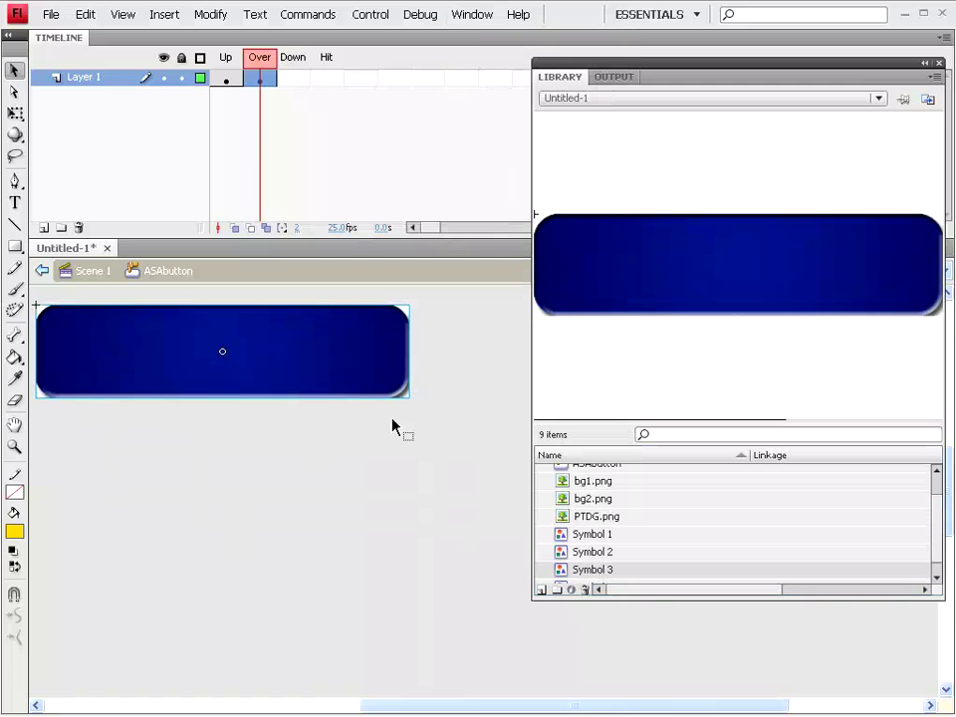
- Test the movie in a preview window, then close it
left_click(377, 16)
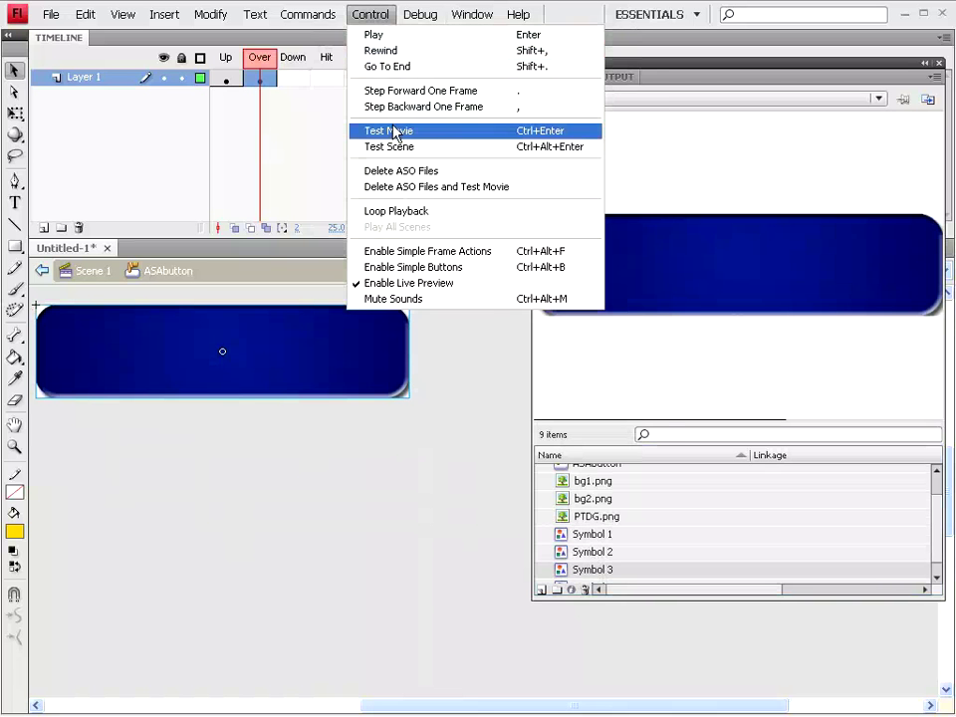
left_click(395, 132)
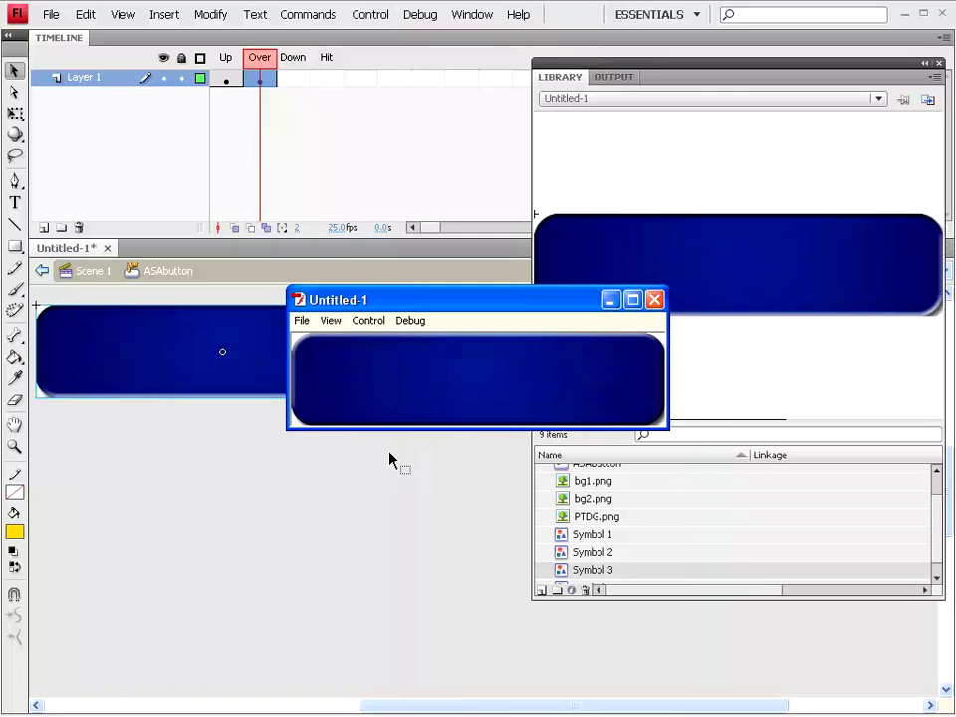
left_click(654, 299)
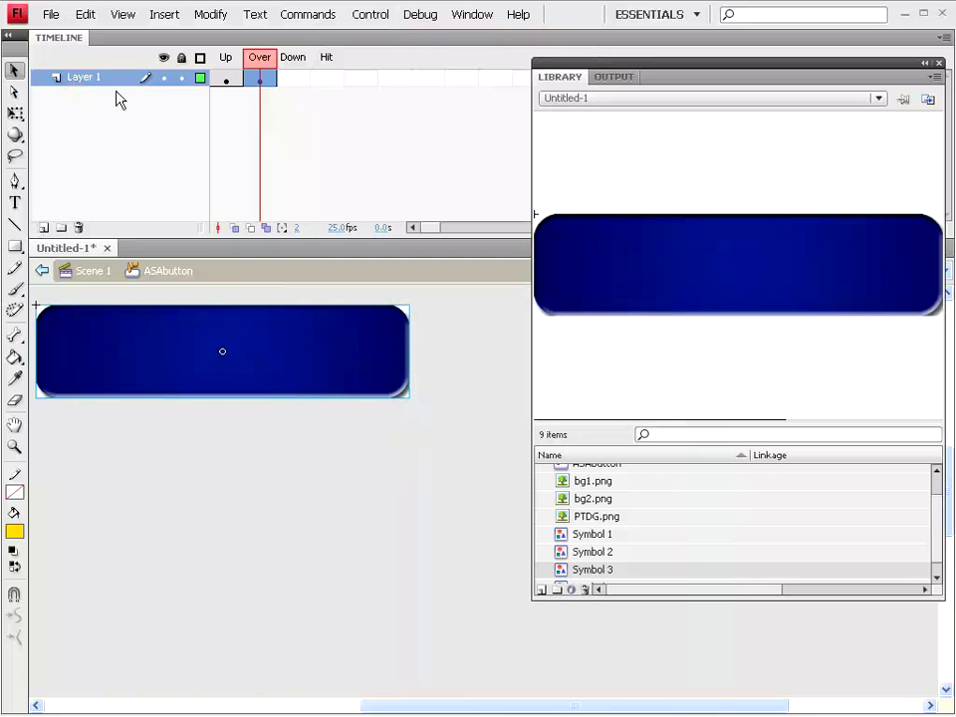
- Add a second layer and rename the layers BG and Text1
left_click(43, 228)
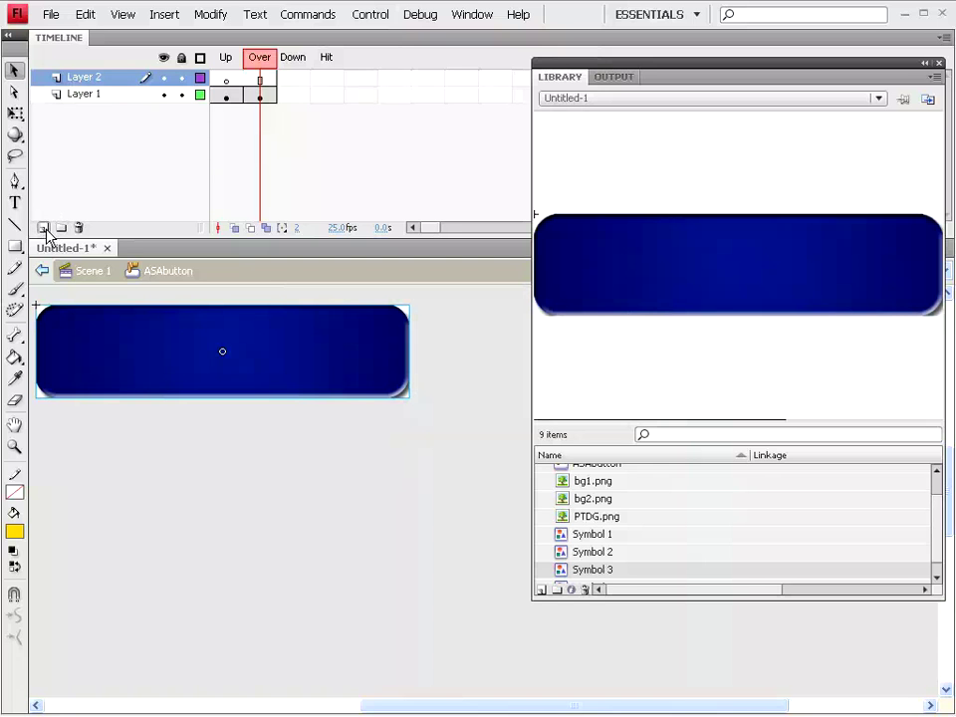
left_click(88, 97)
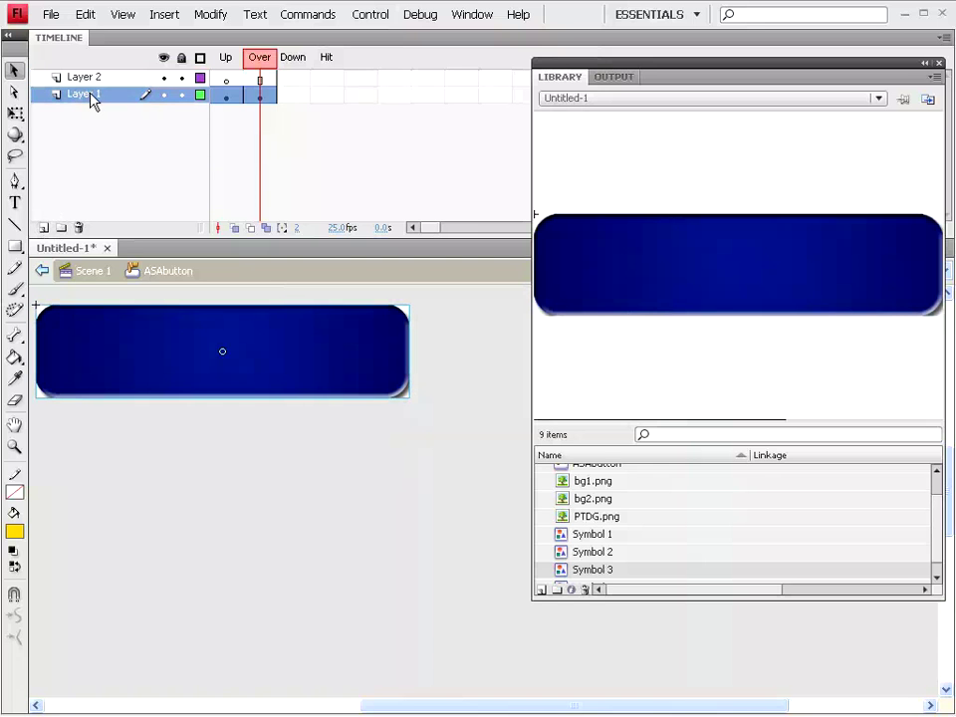
double_click(87, 95)
type("BG")
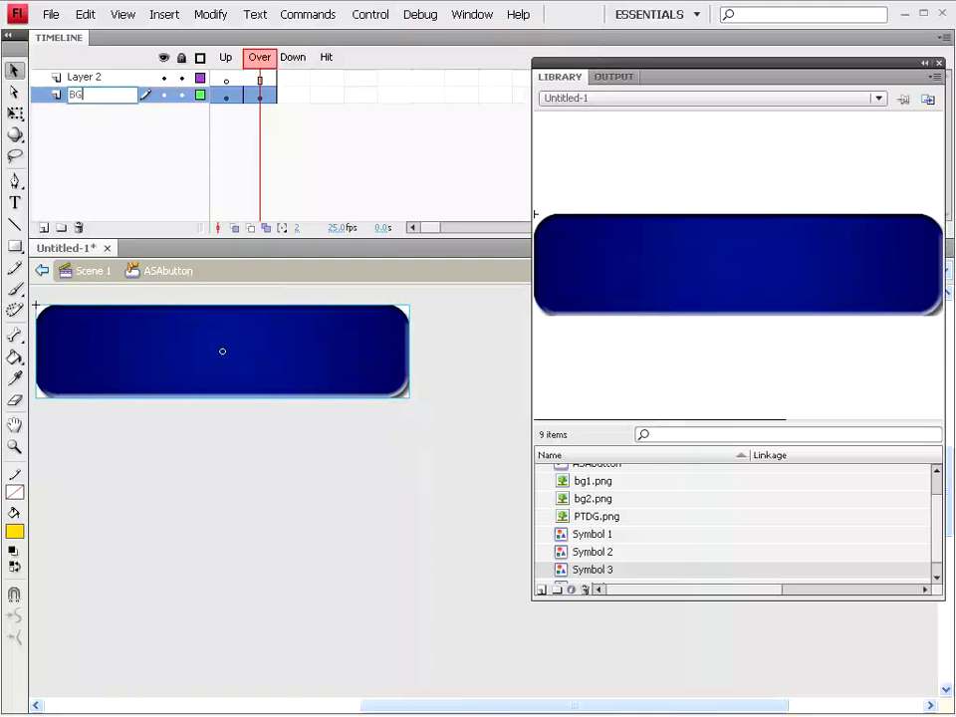
left_click(107, 116)
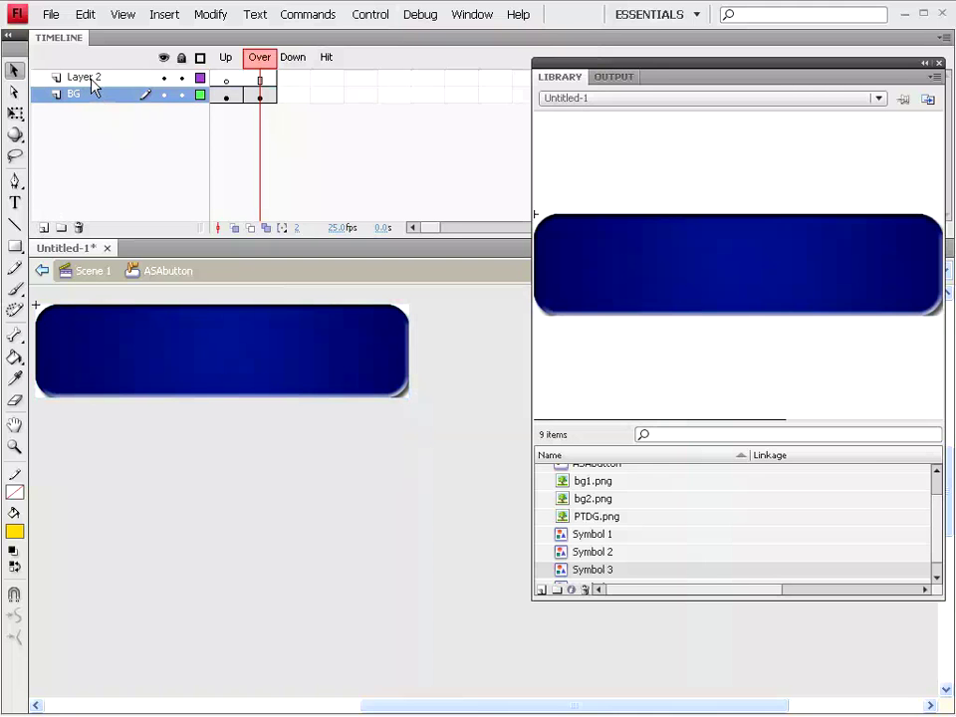
double_click(86, 78)
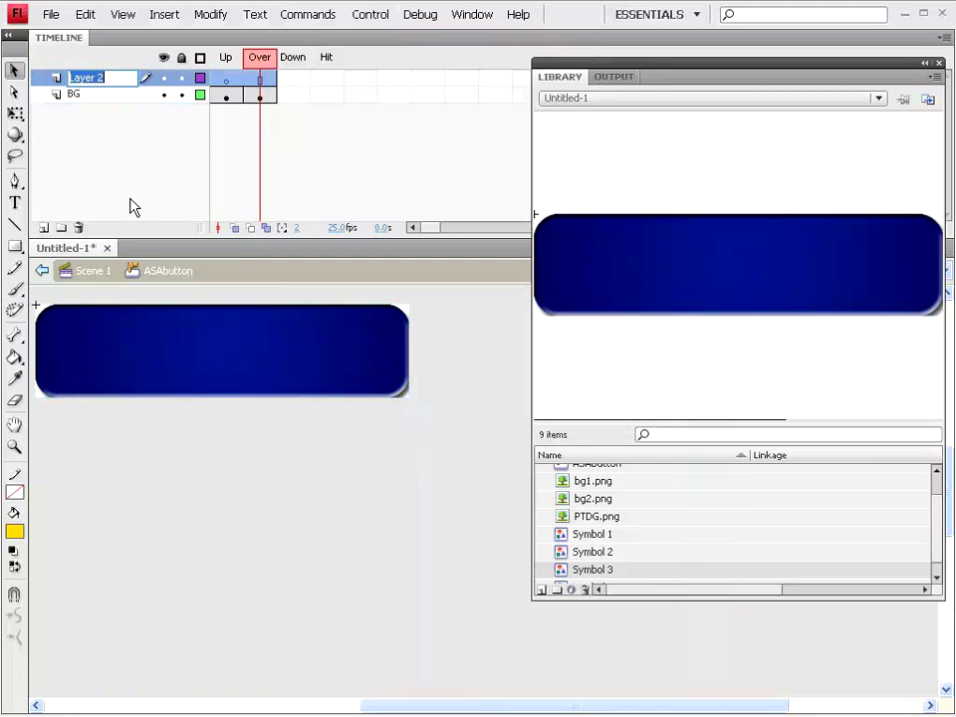
type("Text1")
left_click(155, 180)
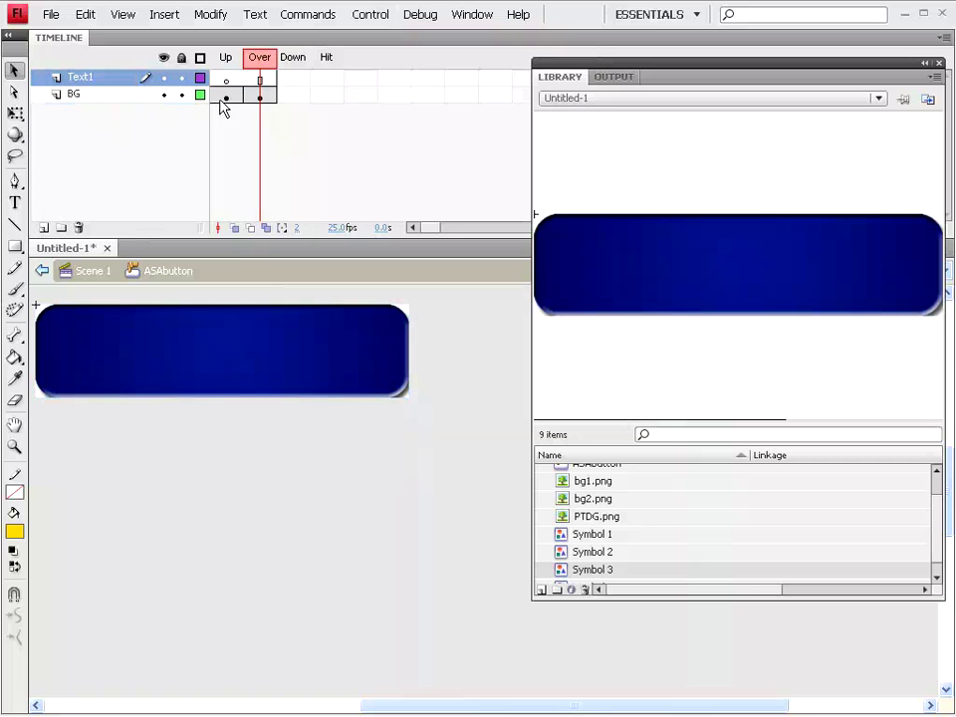
- Extend Text1 into the Over frame and place the Symbol 1 ASA STUDIO text in its Up frame
left_click(227, 78)
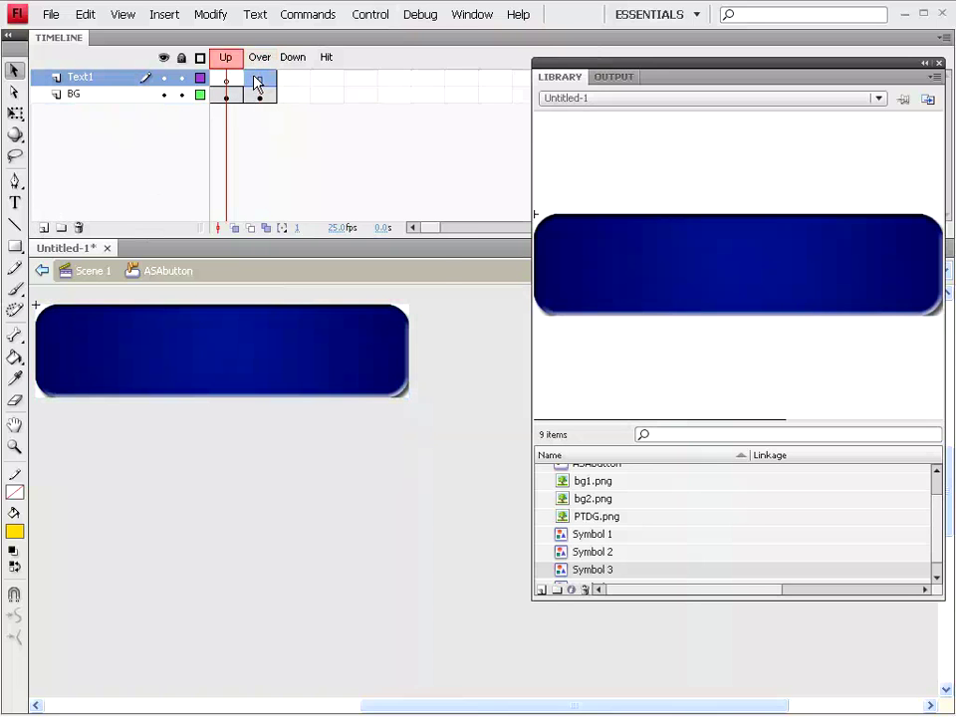
left_click(257, 79)
right_click(257, 80)
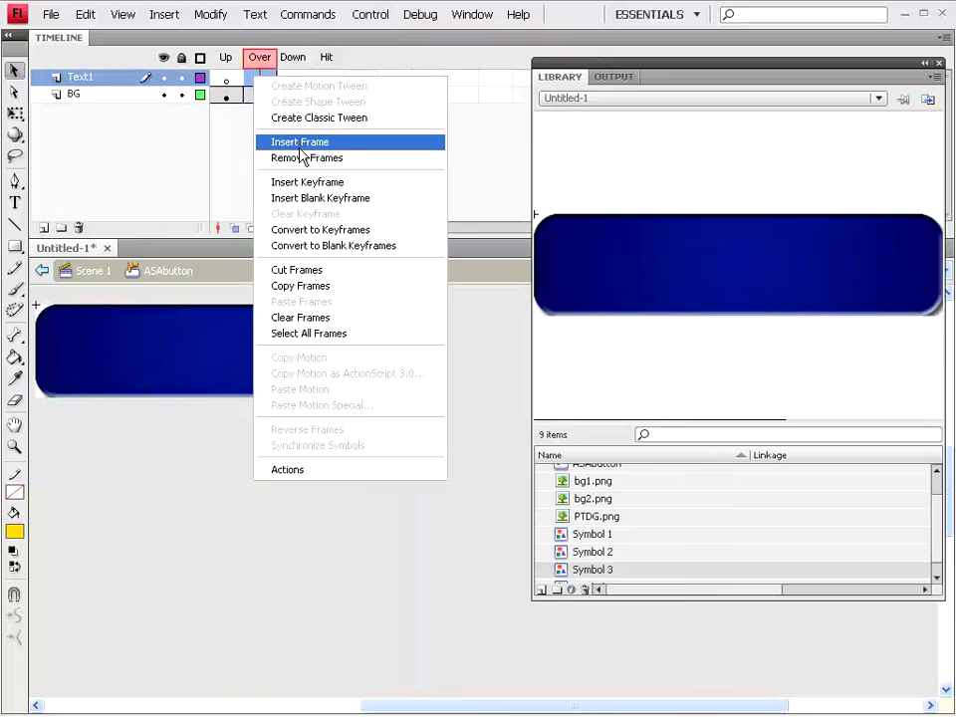
left_click(298, 140)
left_click(225, 80)
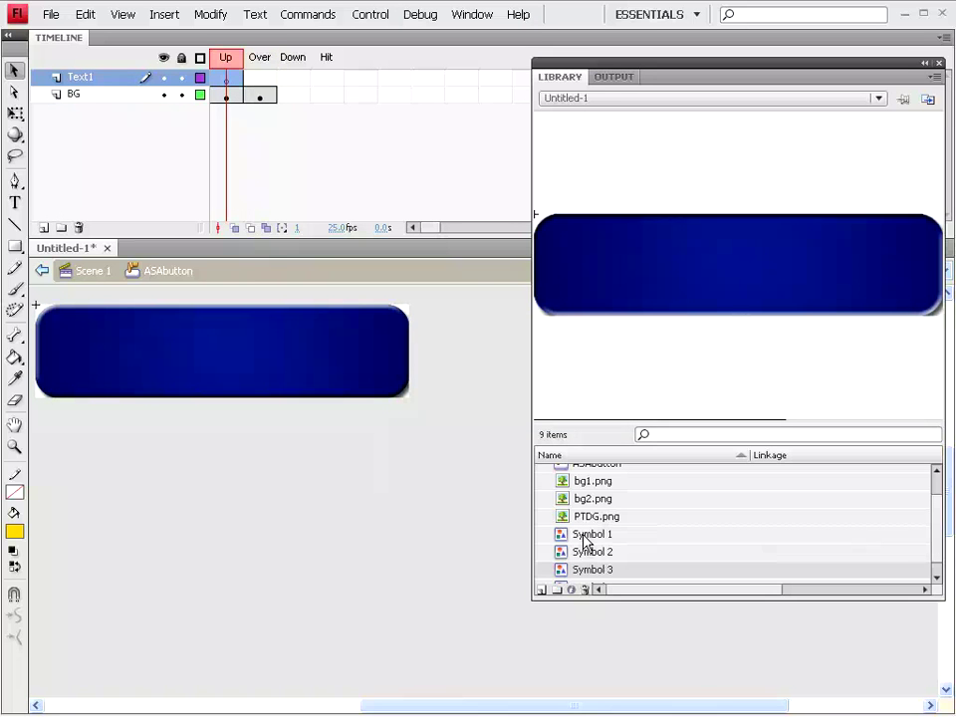
left_click(583, 535)
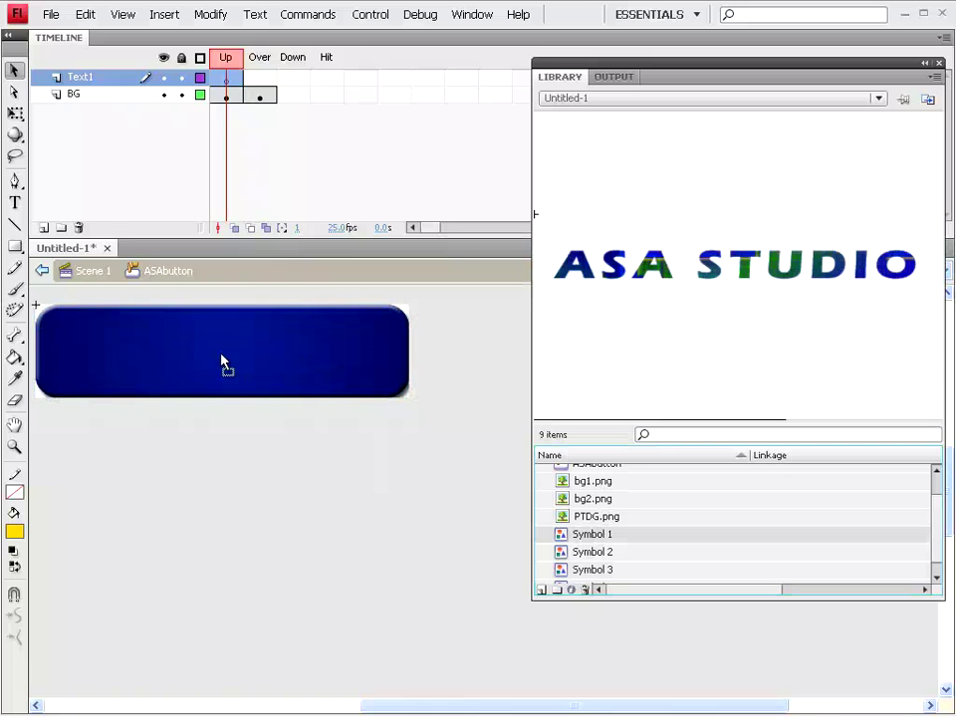
left_click_drag(594, 538, 224, 363)
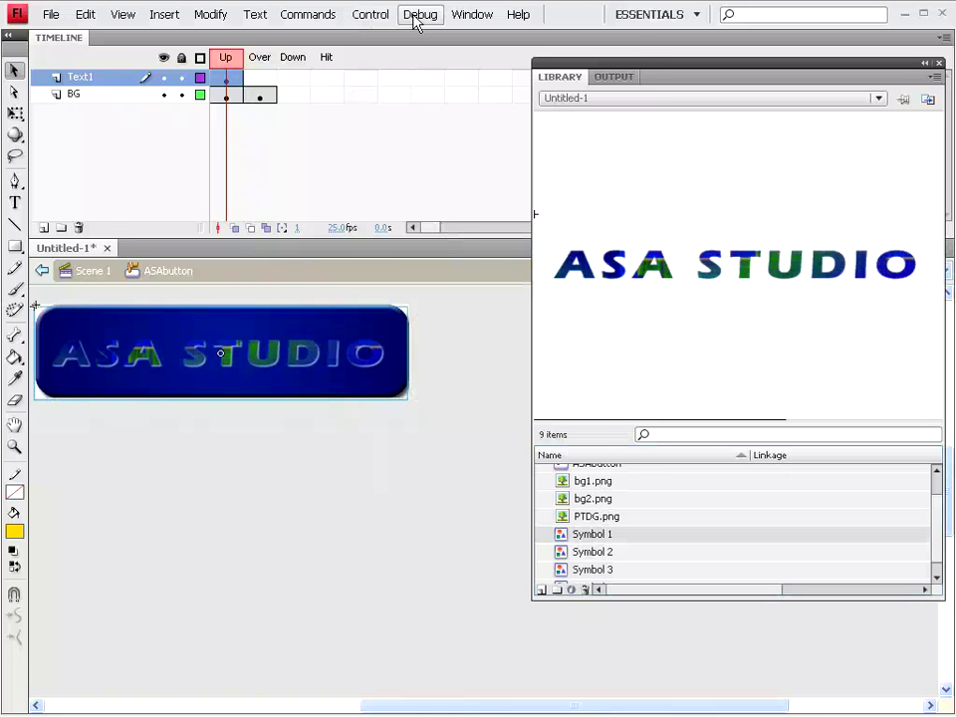
- Align the ASA STUDIO text left and top to the stage, and lock the BG layer
left_click(468, 15)
left_click(497, 311)
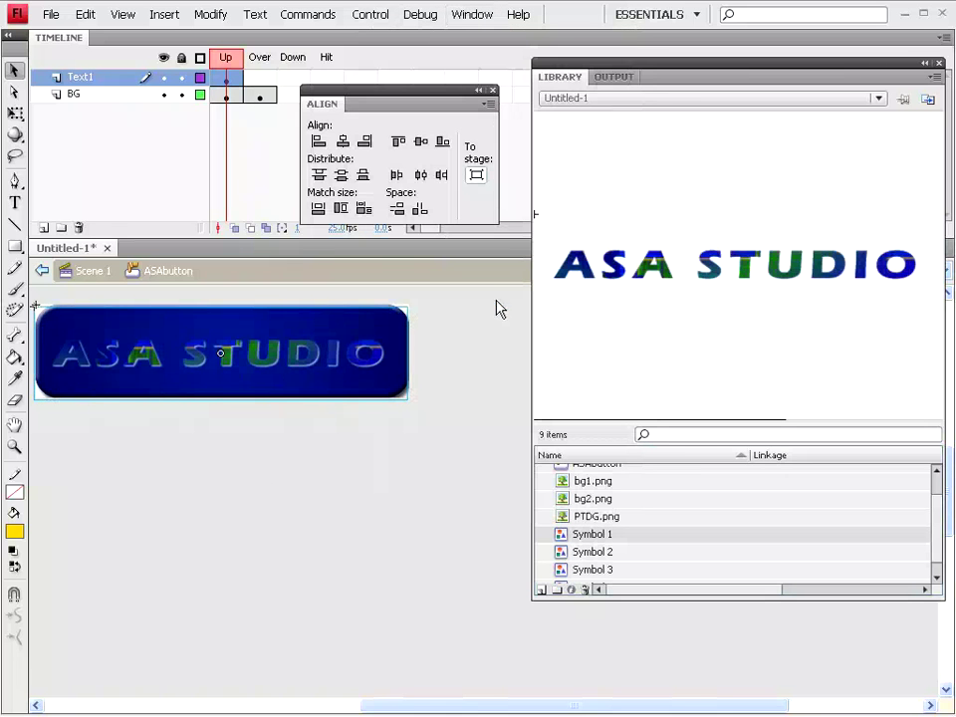
left_click(319, 141)
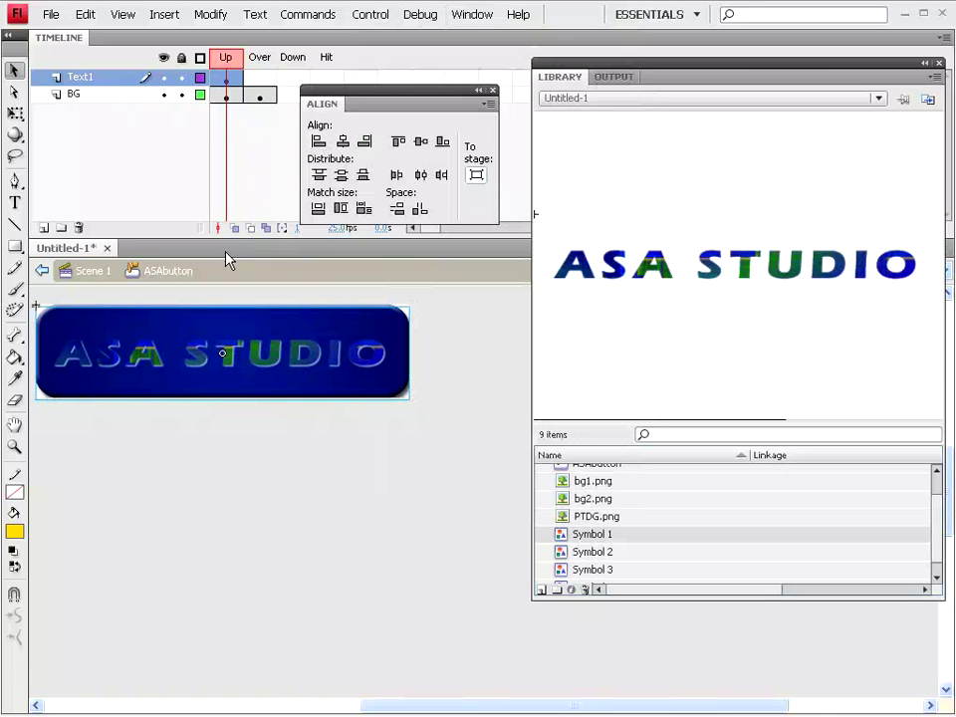
left_click(399, 142)
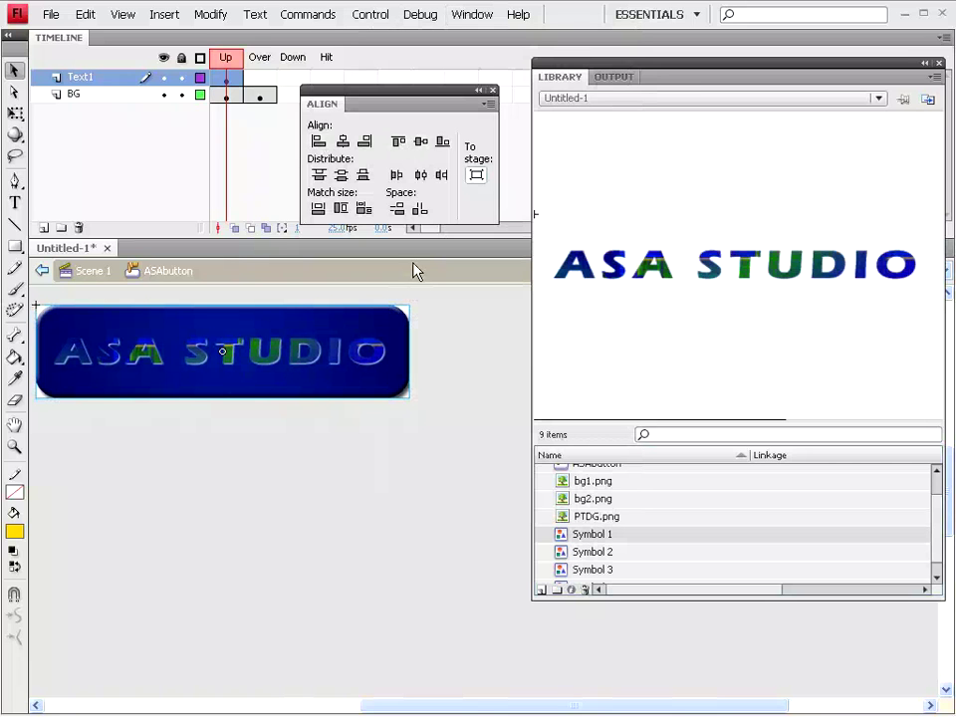
left_click(492, 91)
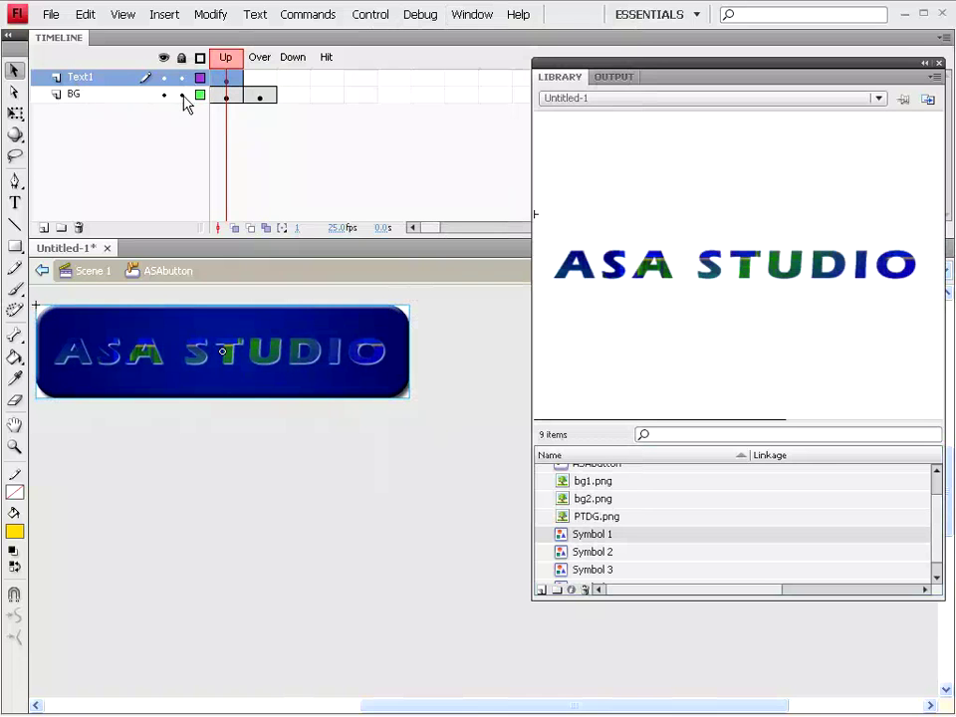
left_click(182, 95)
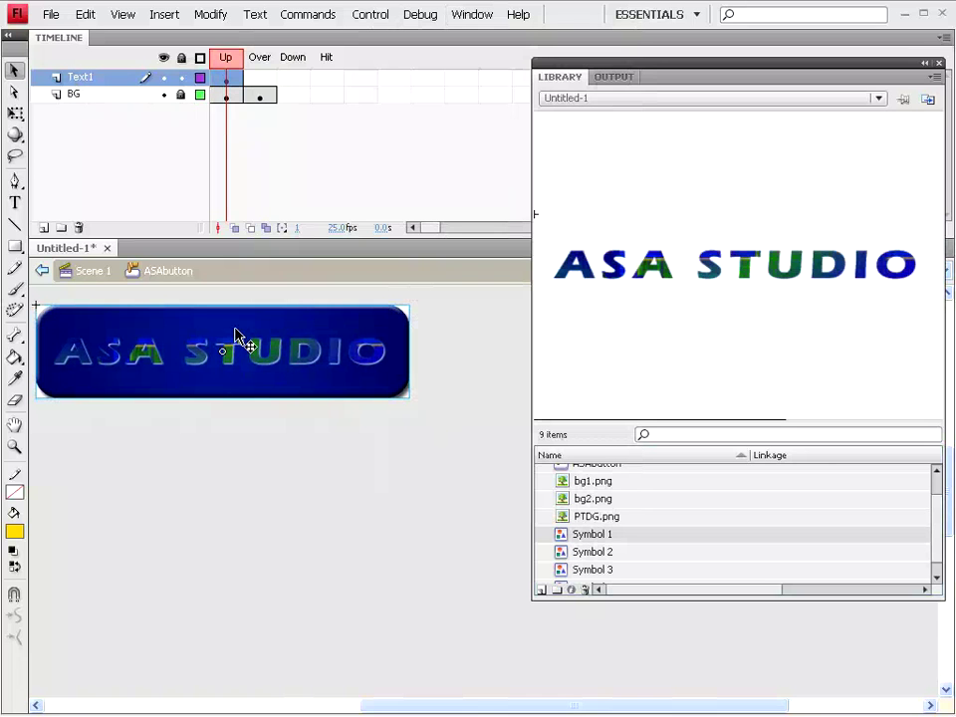
left_click(284, 363)
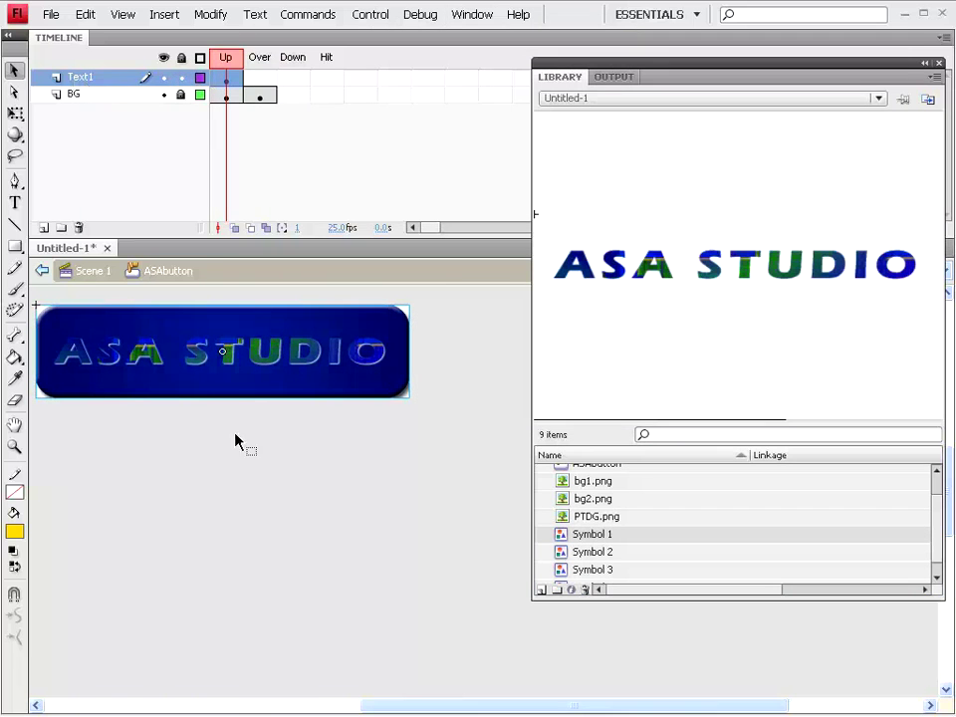
- Convert the ASA STUDIO text into a Movie Clip named asMc and edit it
left_click(210, 14)
left_click(234, 57)
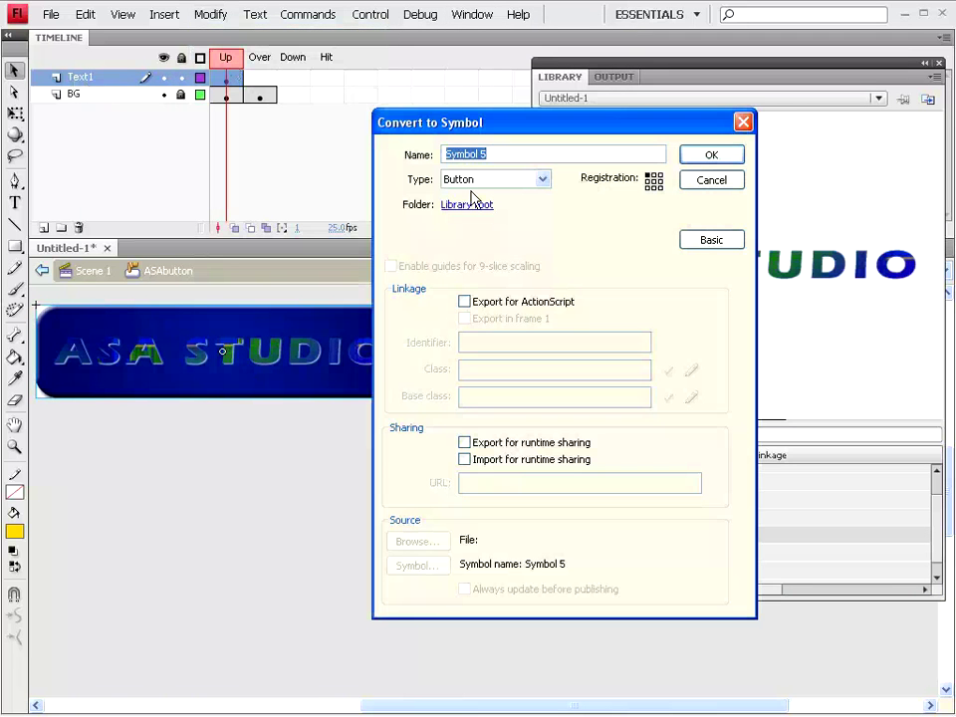
left_click(514, 184)
left_click(514, 197)
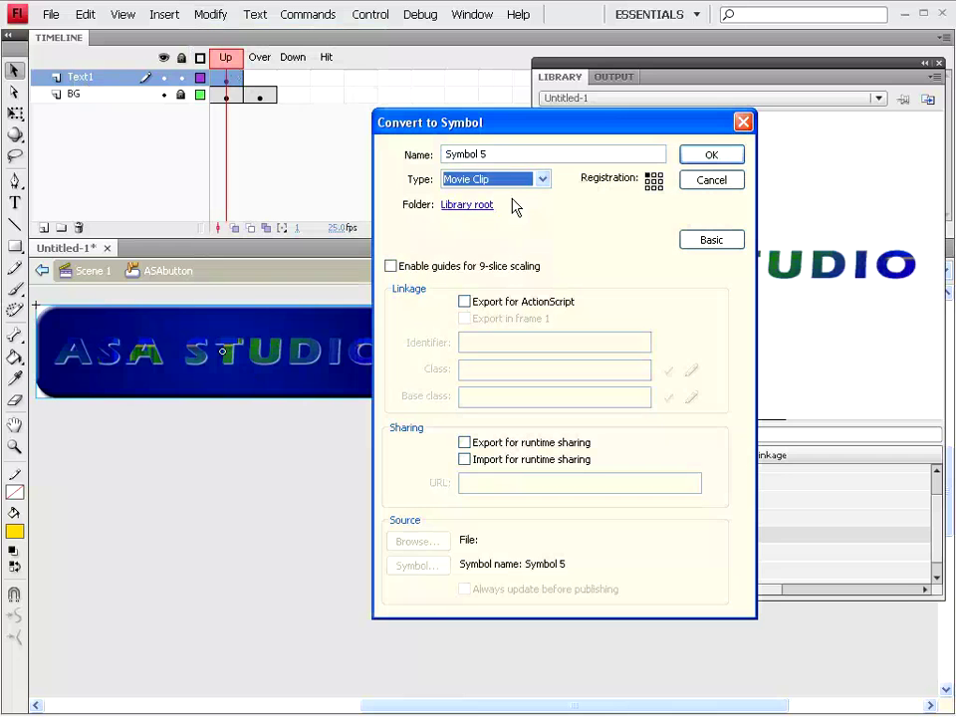
key("shift+Tab")
type("asM")
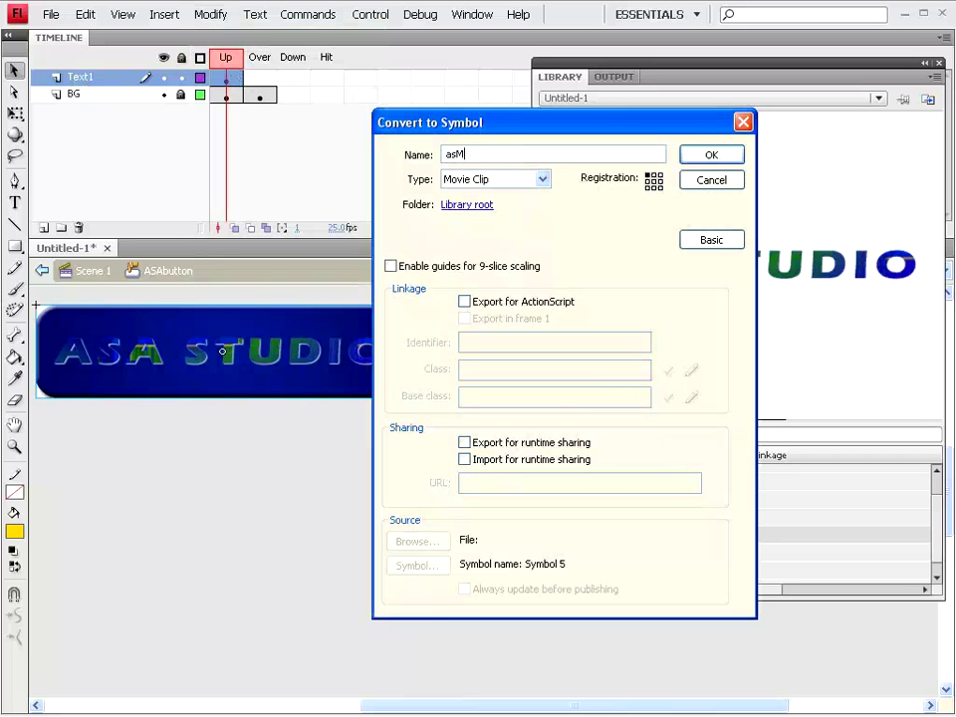
type("c")
left_click(712, 156)
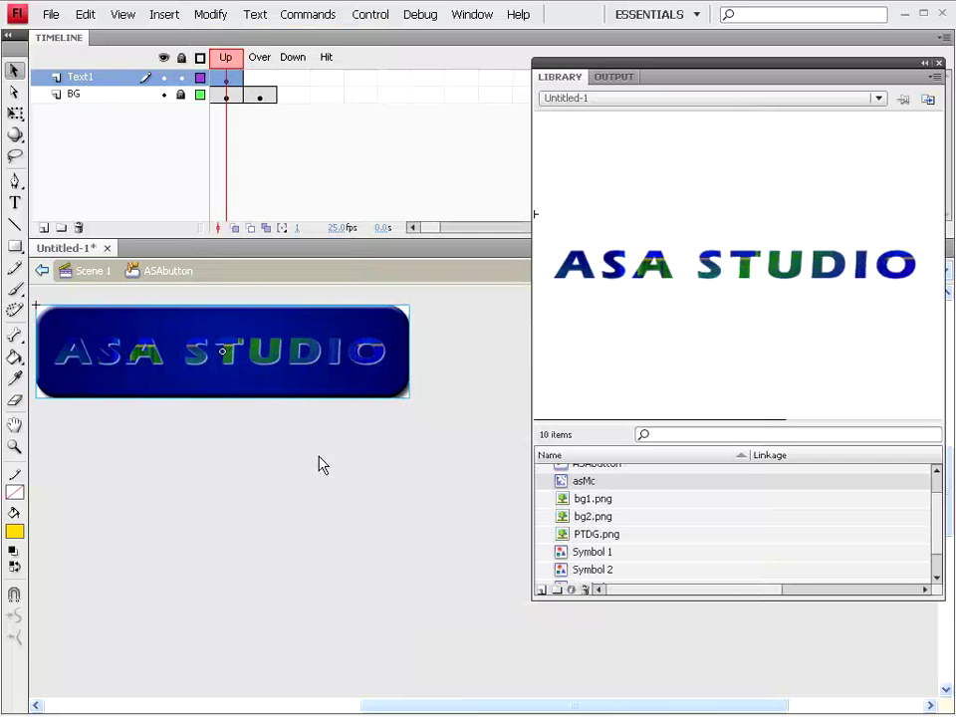
double_click(259, 355)
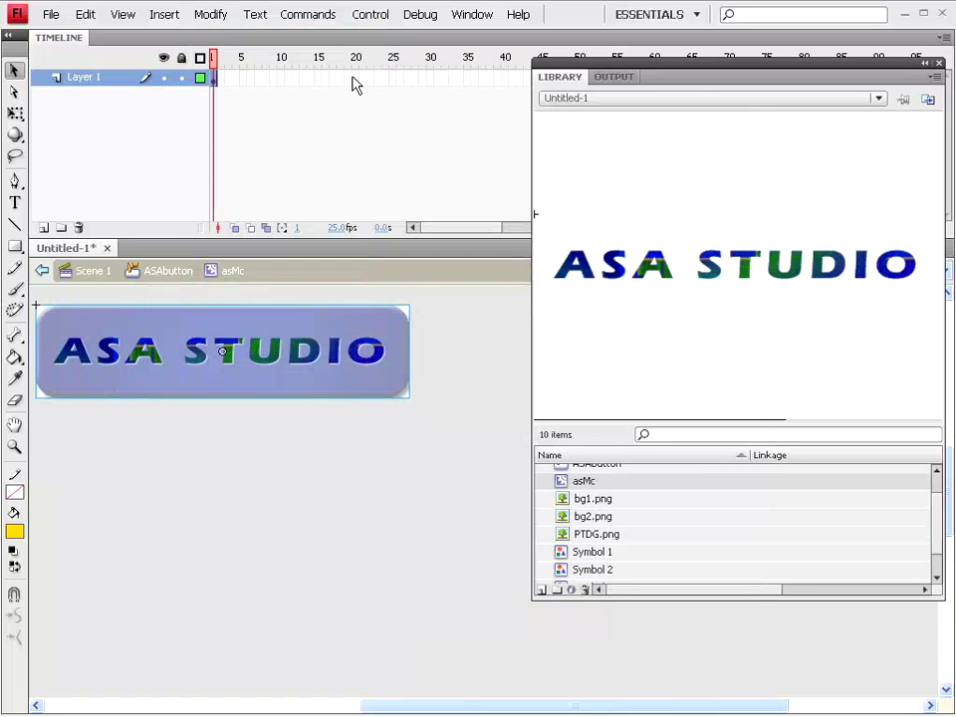
- On asMc's Layer 1, insert a keyframe at frame 10 and a classic tween from frame 1
left_click(280, 77)
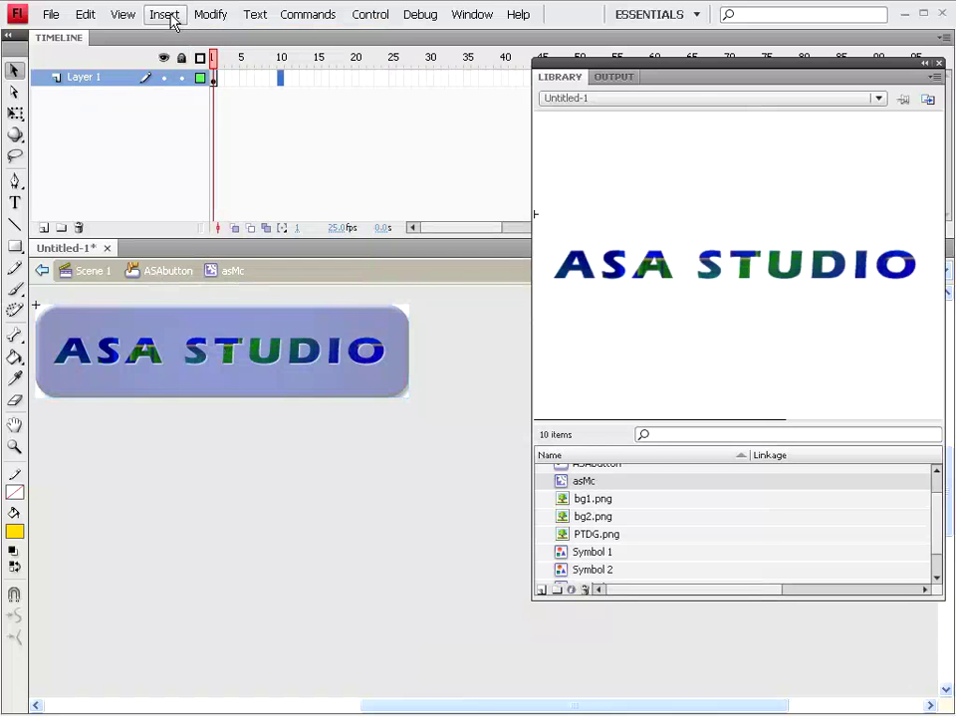
left_click(170, 16)
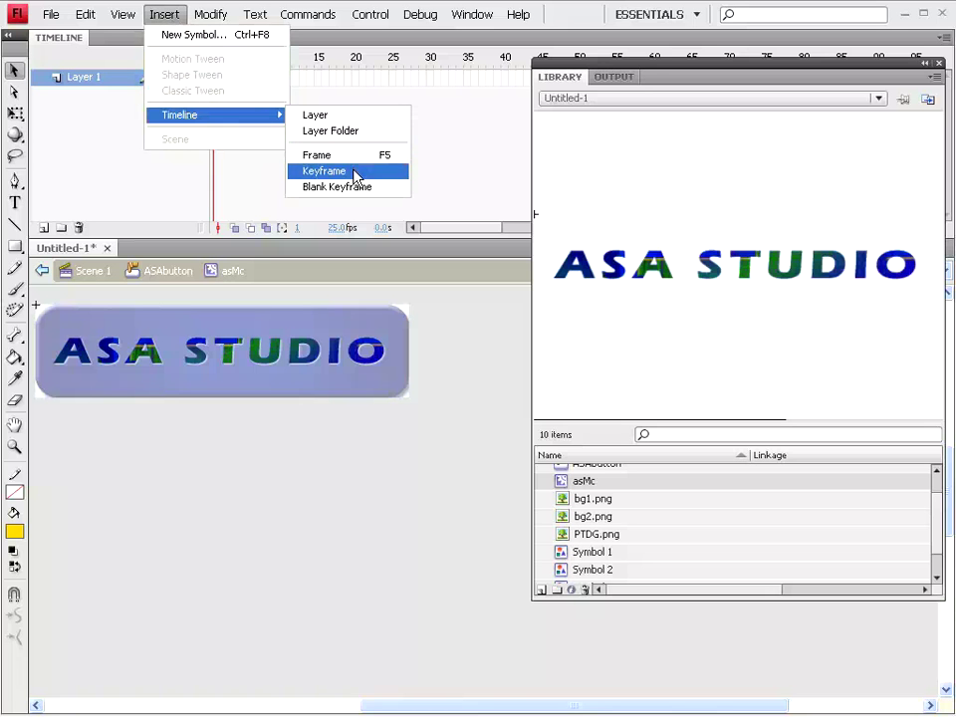
left_click(356, 172)
left_click(213, 79)
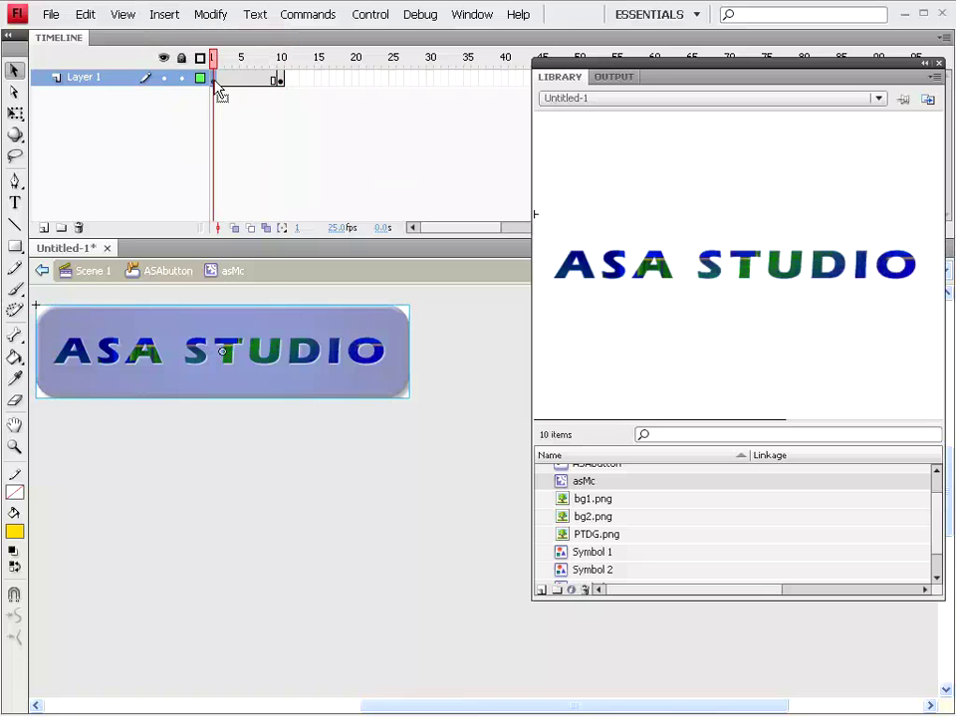
left_click(165, 15)
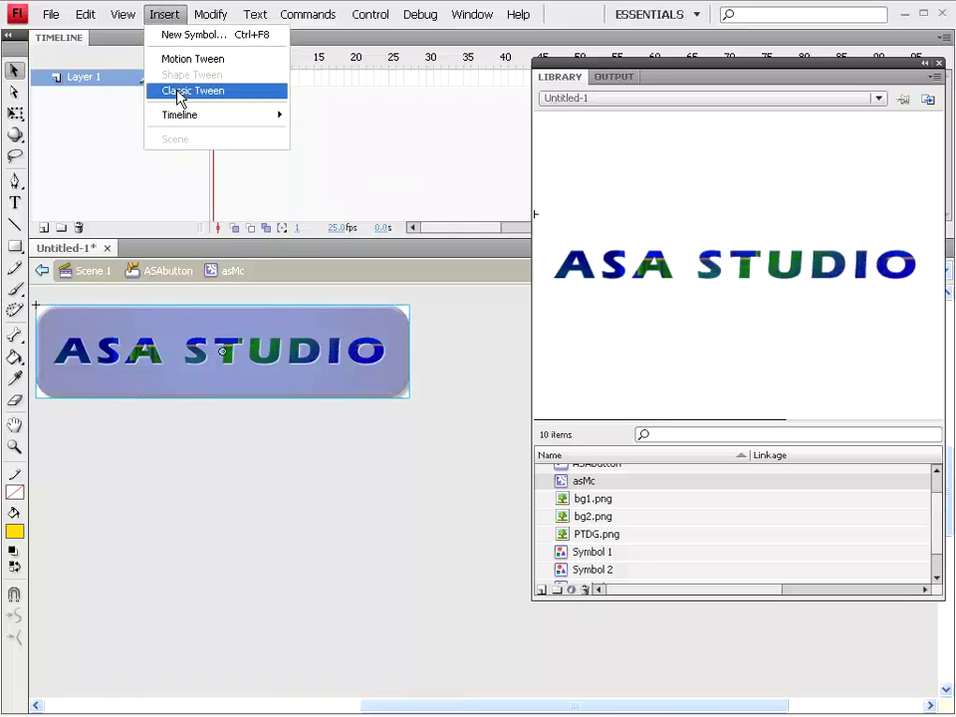
left_click(179, 91)
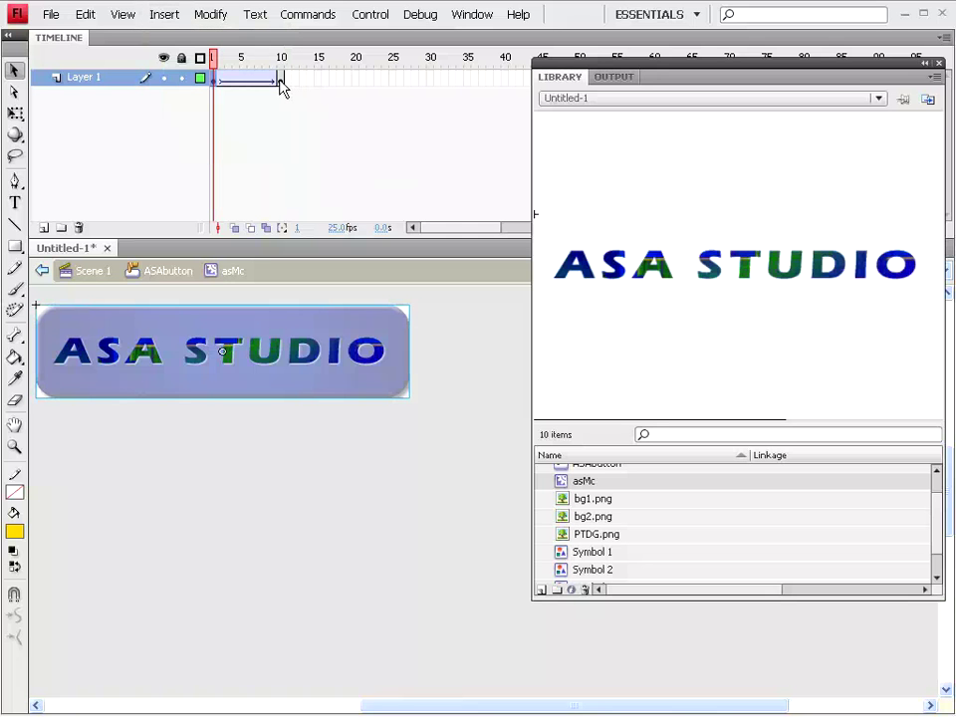
left_click(280, 80)
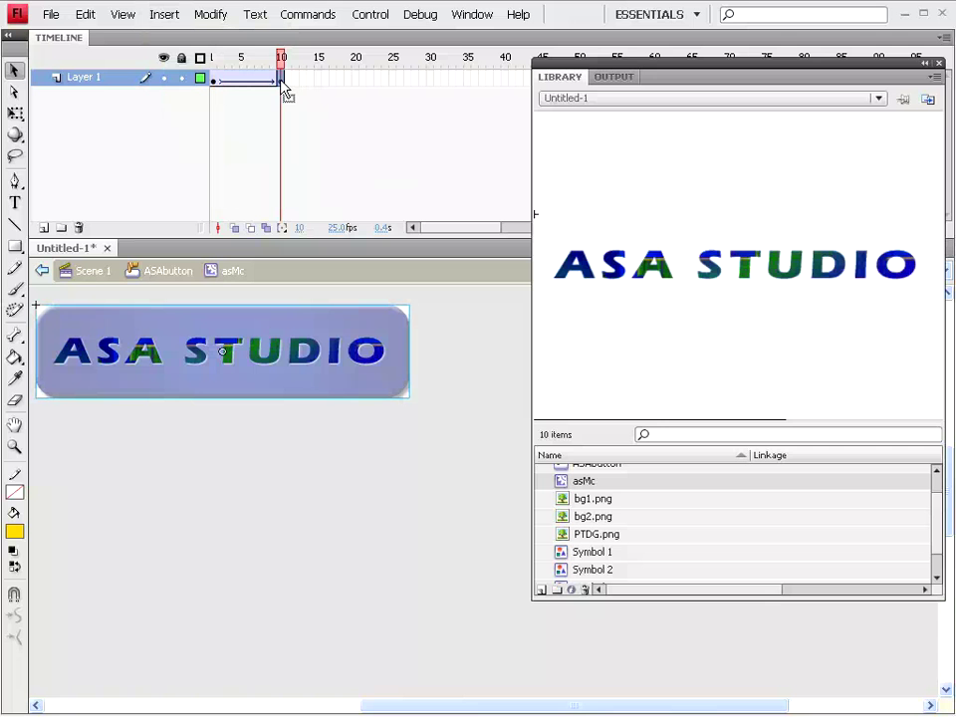
- Give the text instance on frame 1 an Alpha color effect of 0%
left_click(468, 20)
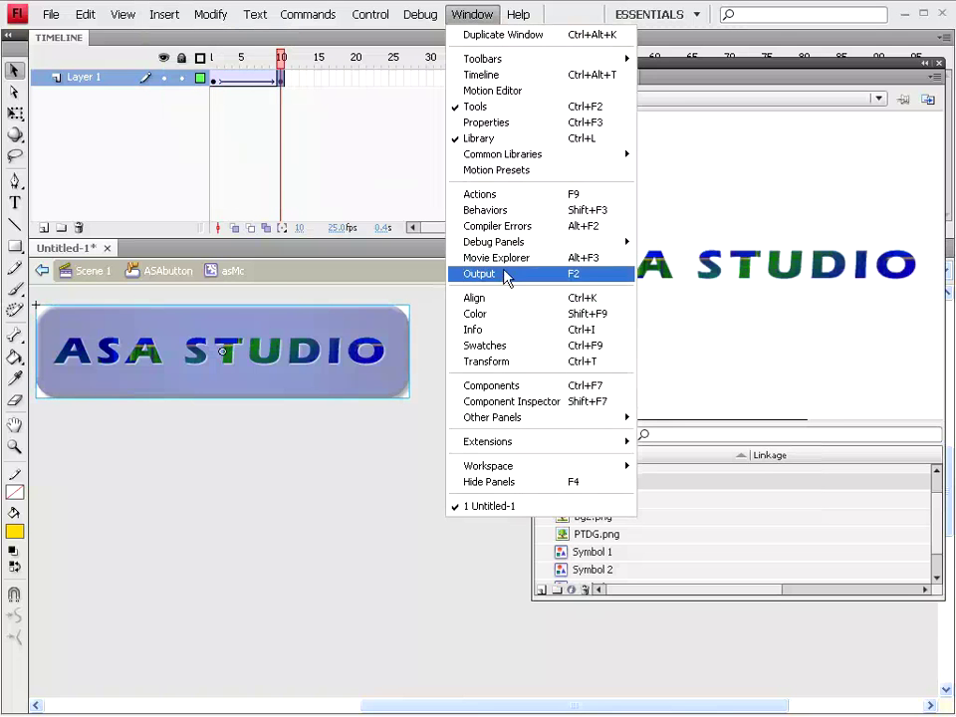
left_click(504, 122)
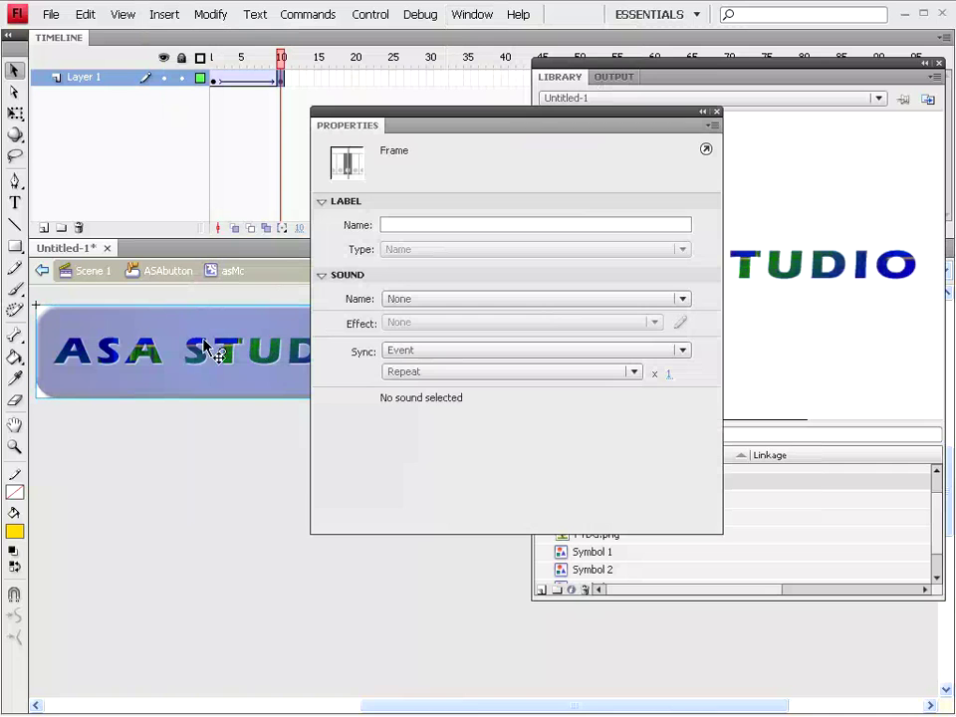
left_click(214, 80)
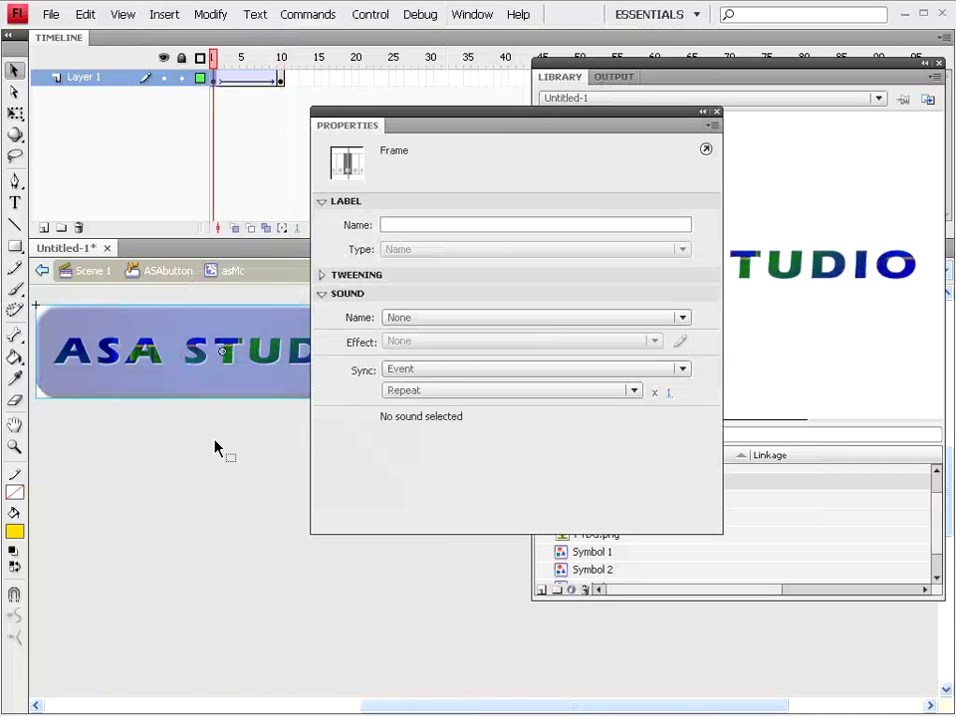
left_click(162, 363)
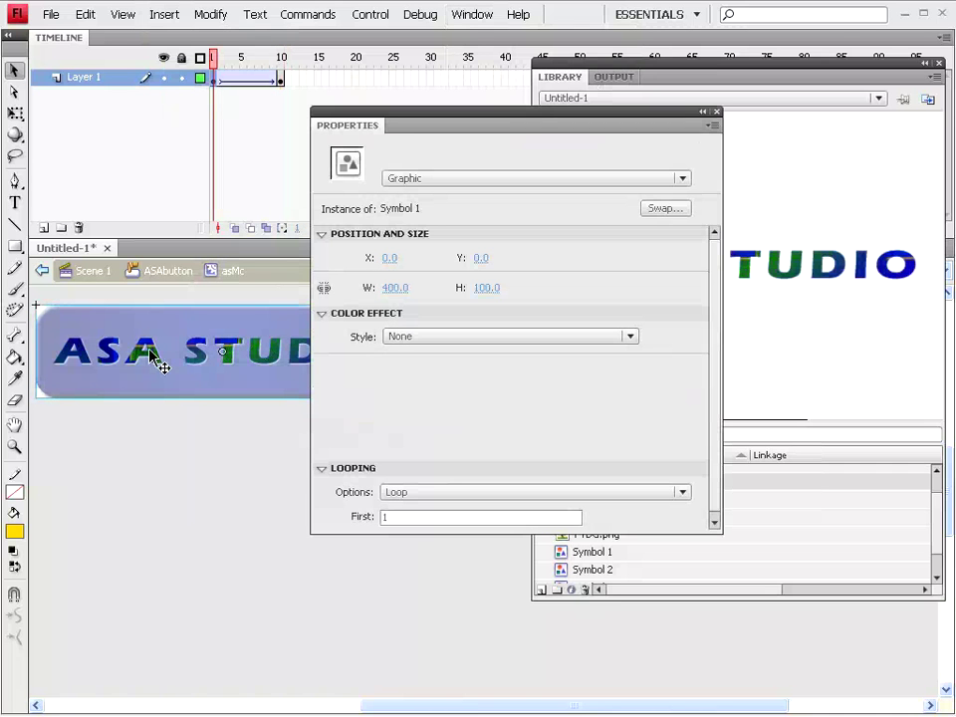
left_click(438, 336)
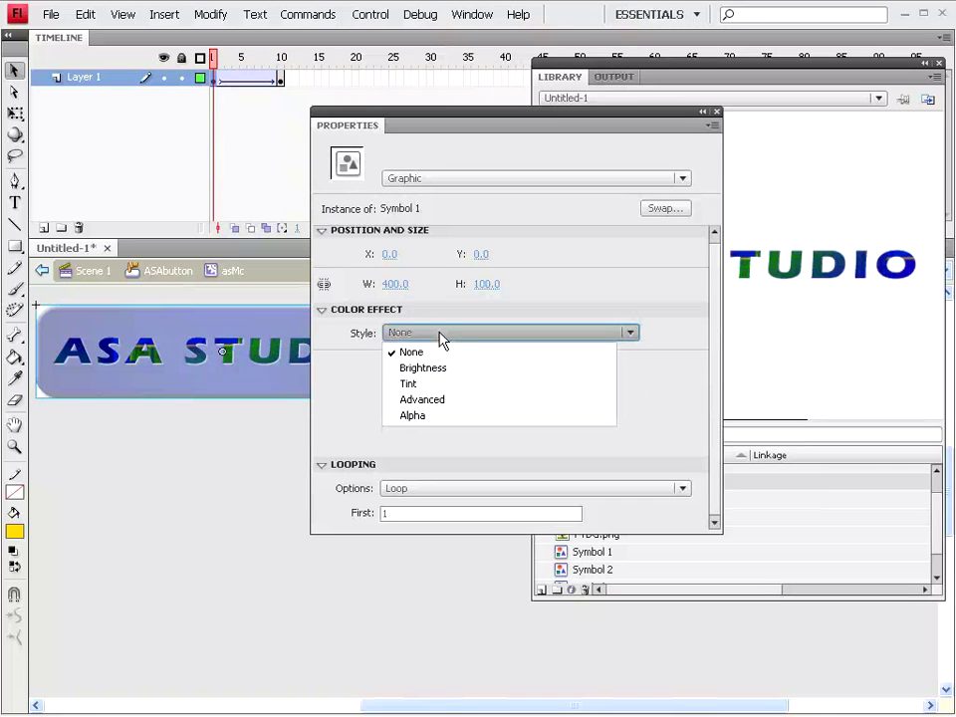
left_click(438, 418)
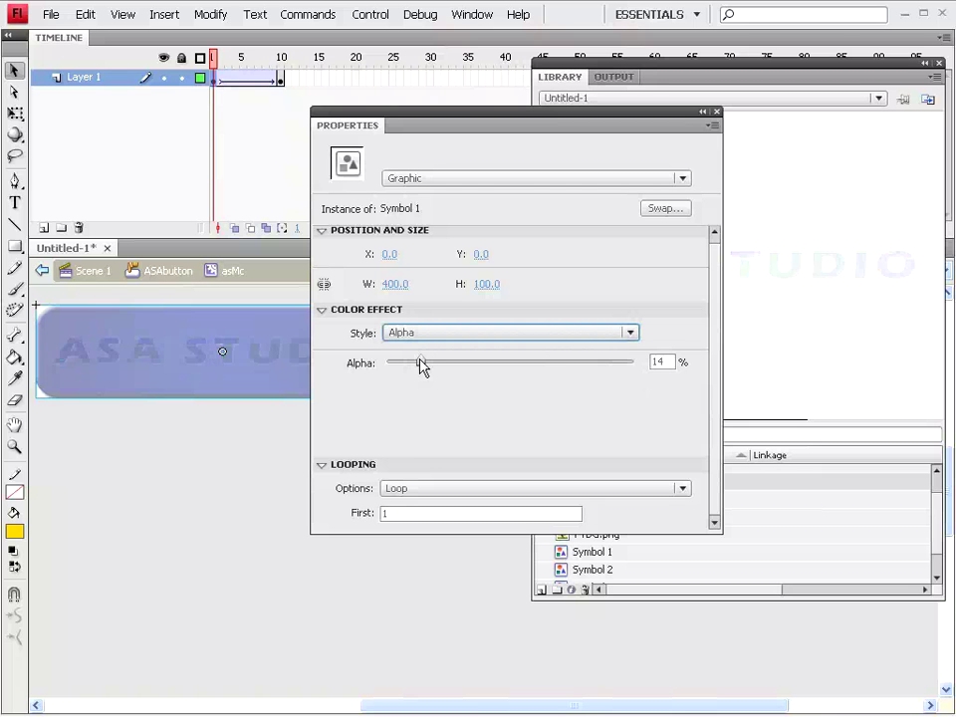
left_click_drag(420, 363, 348, 363)
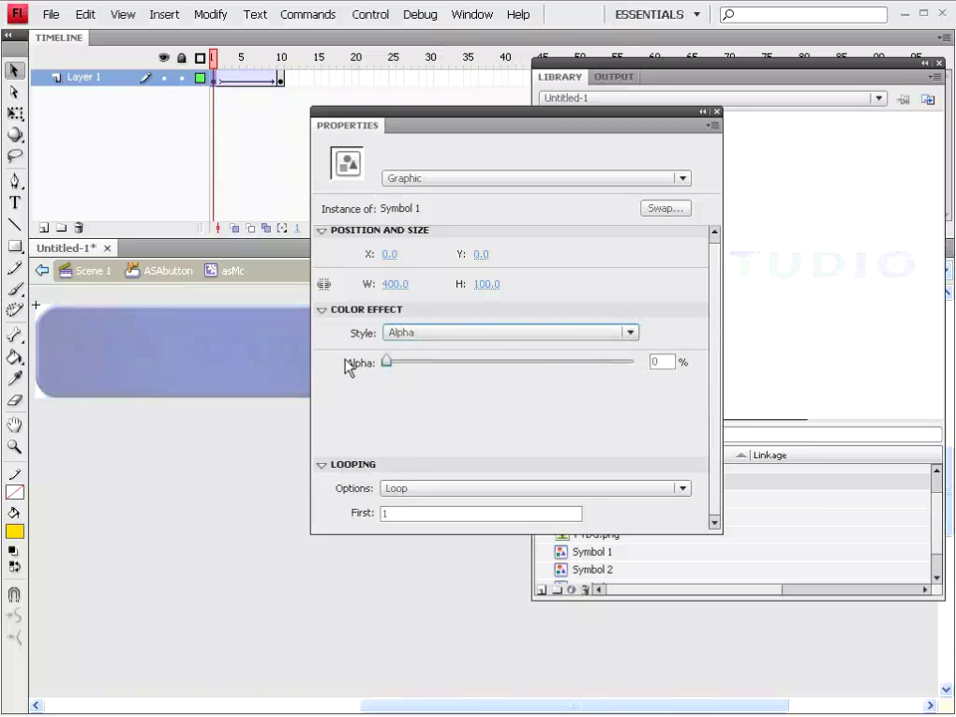
left_click(716, 112)
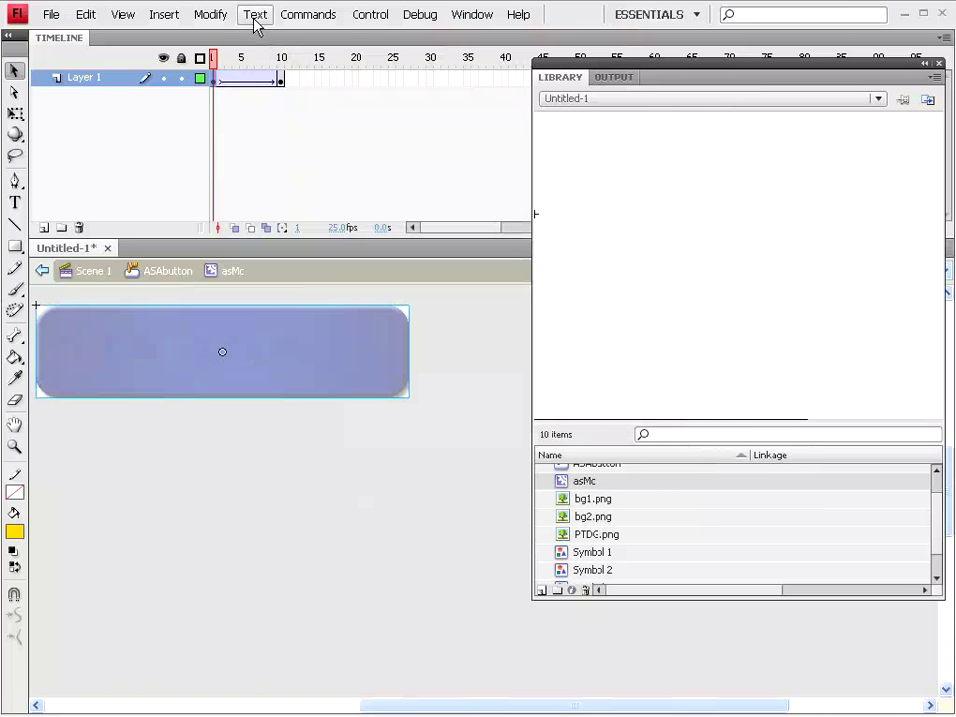
- Test the movie to check the text fades in, then close the preview
left_click(376, 18)
left_click(397, 130)
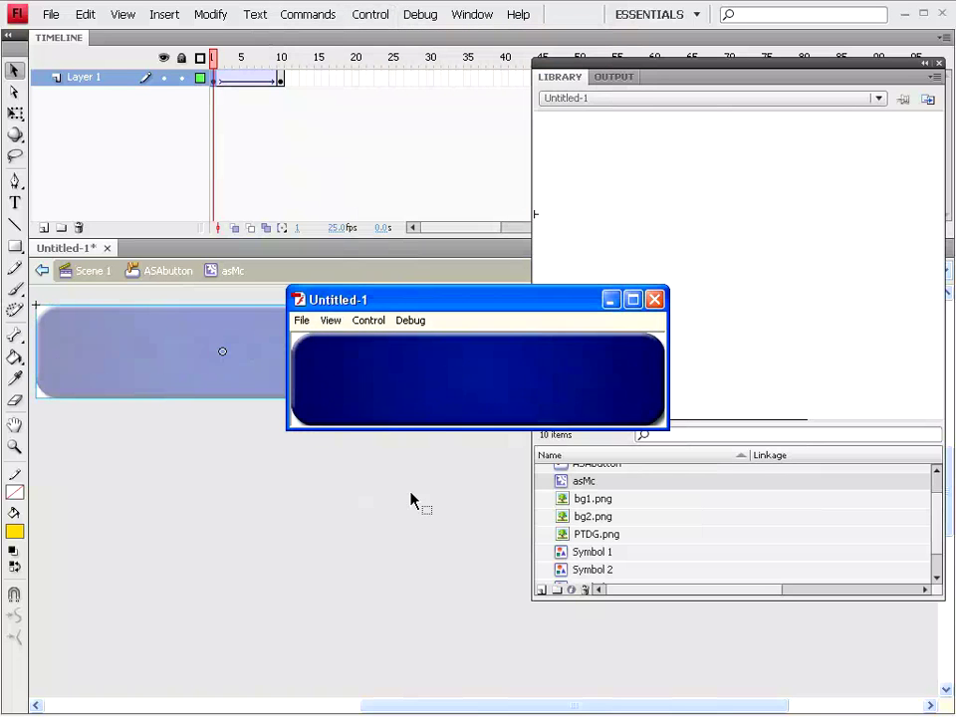
left_click(654, 299)
left_click(280, 78)
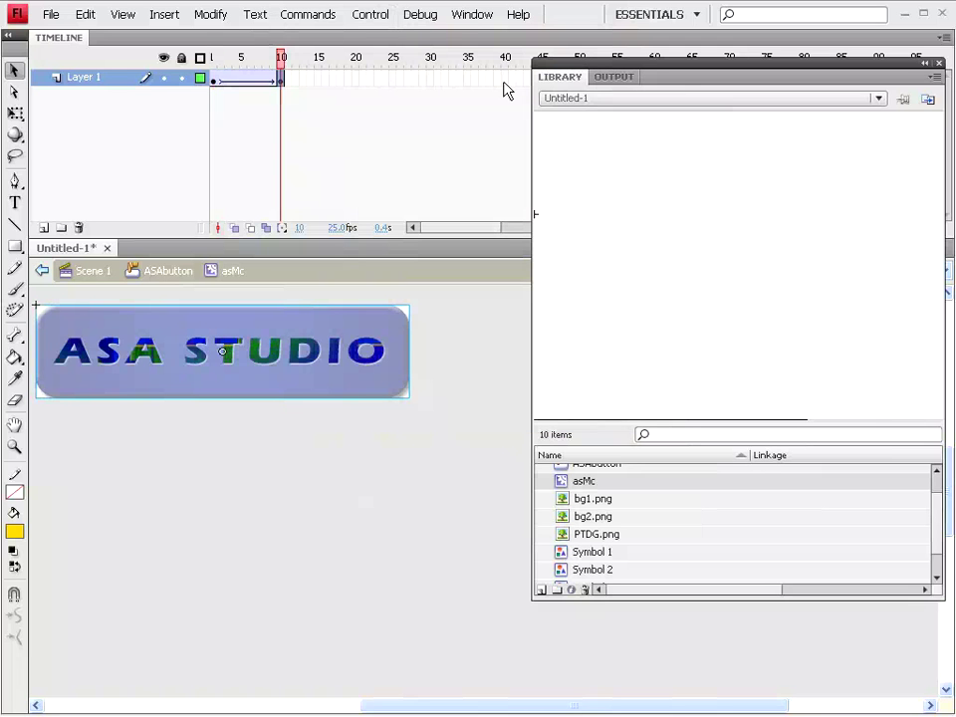
- Insert keyframes at frames 40 and 50 on asMc's Layer 1
left_click(163, 16)
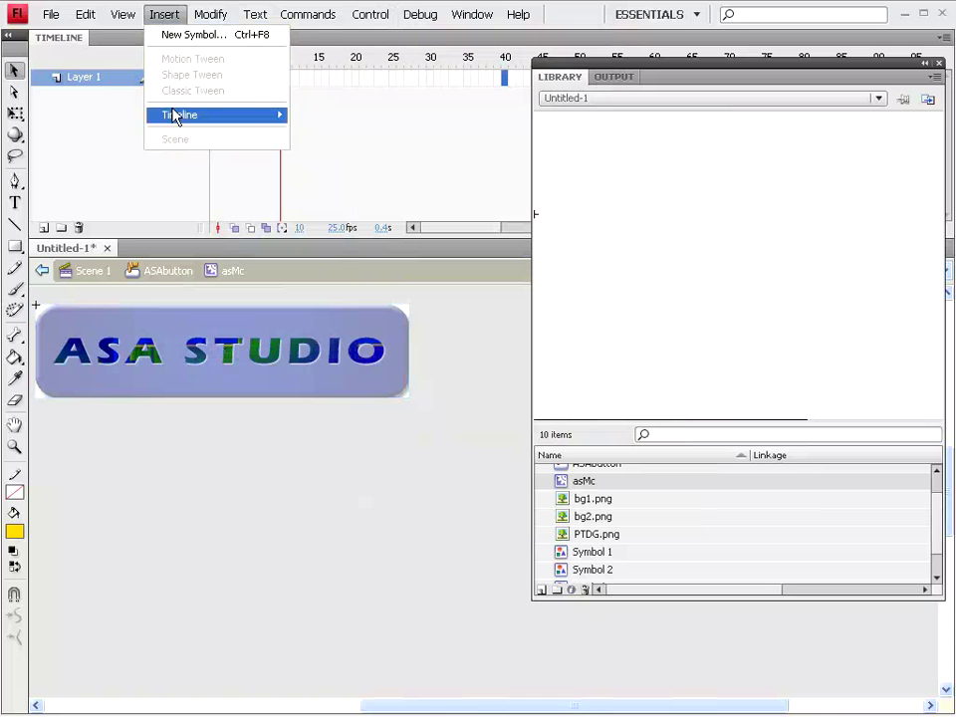
mouse_move(180, 114)
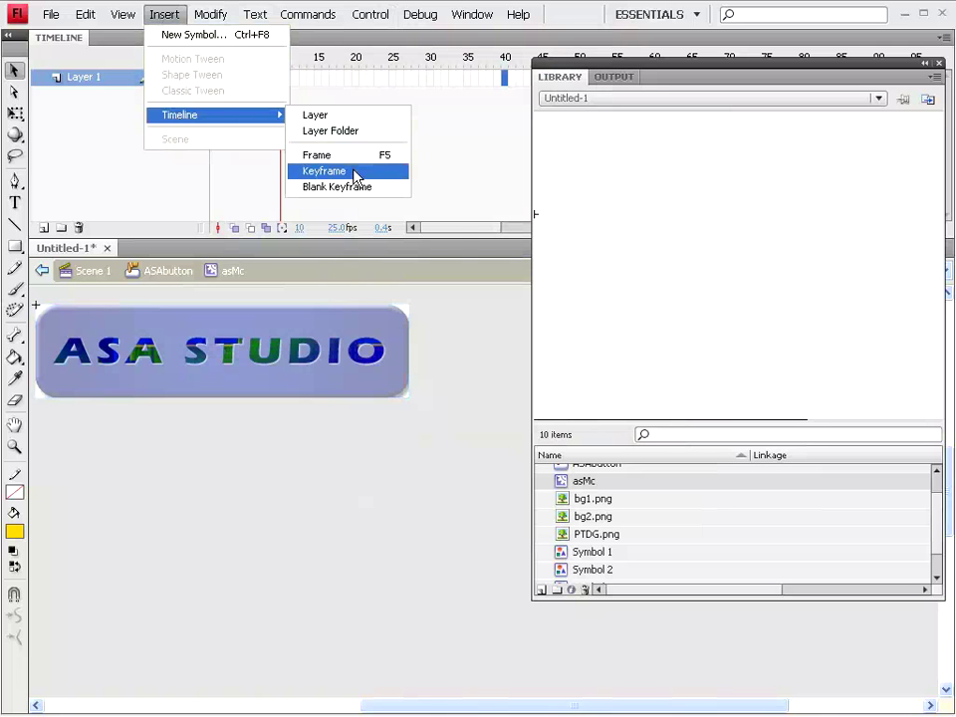
left_click(354, 171)
left_click_drag(463, 230, 477, 231)
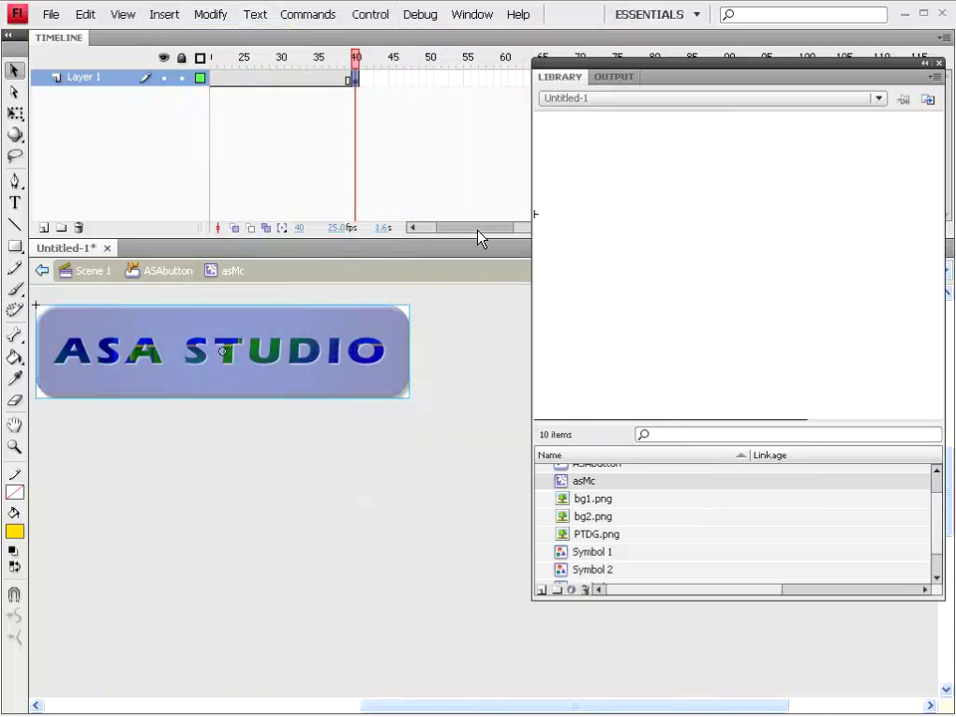
left_click(431, 78)
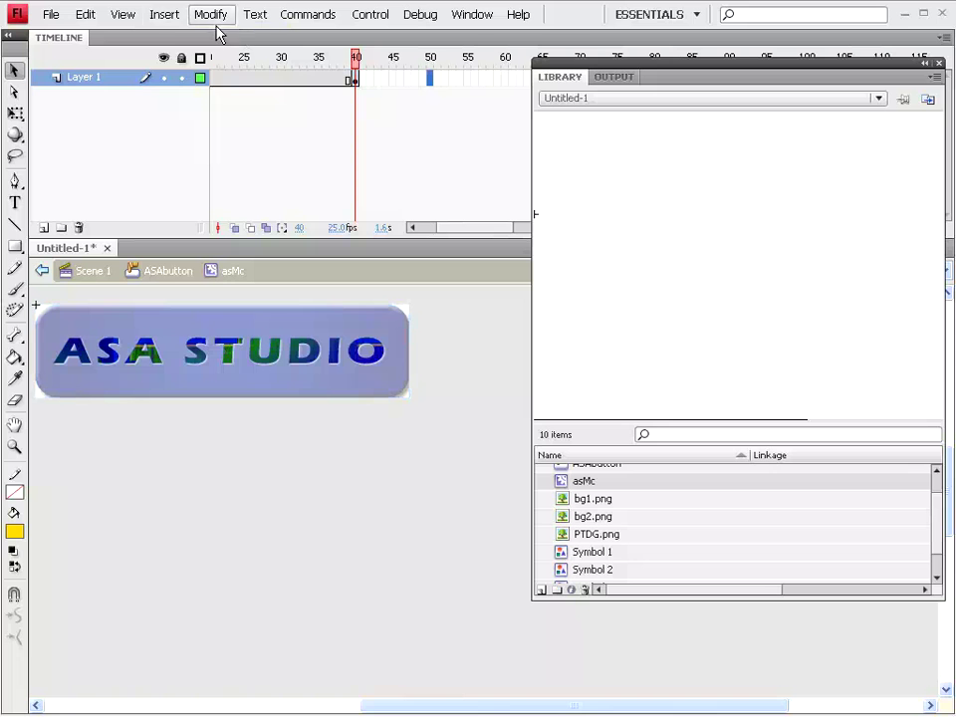
left_click(165, 16)
mouse_move(180, 115)
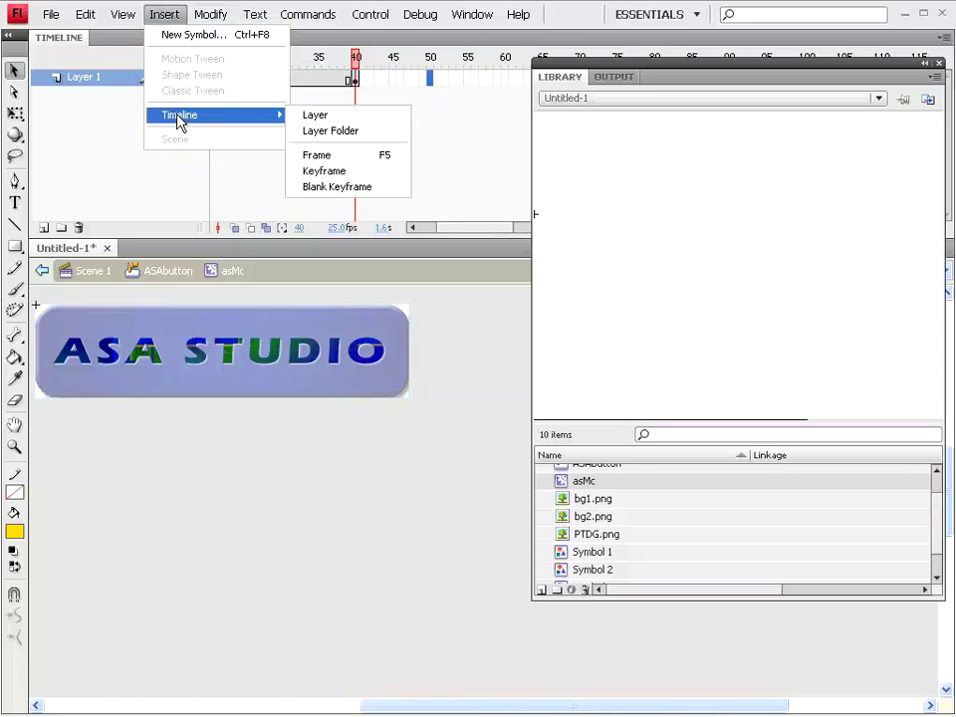
left_click(346, 174)
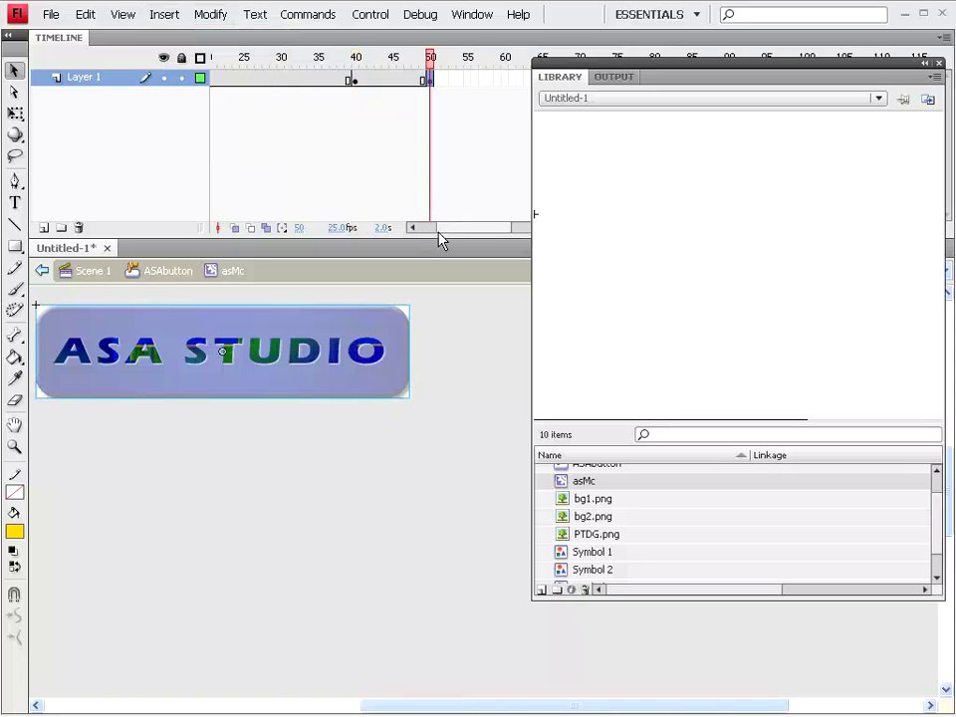
mouse_move(442, 239)
left_mouse_down()
mouse_move(471, 239)
mouse_move(438, 237)
left_mouse_up()
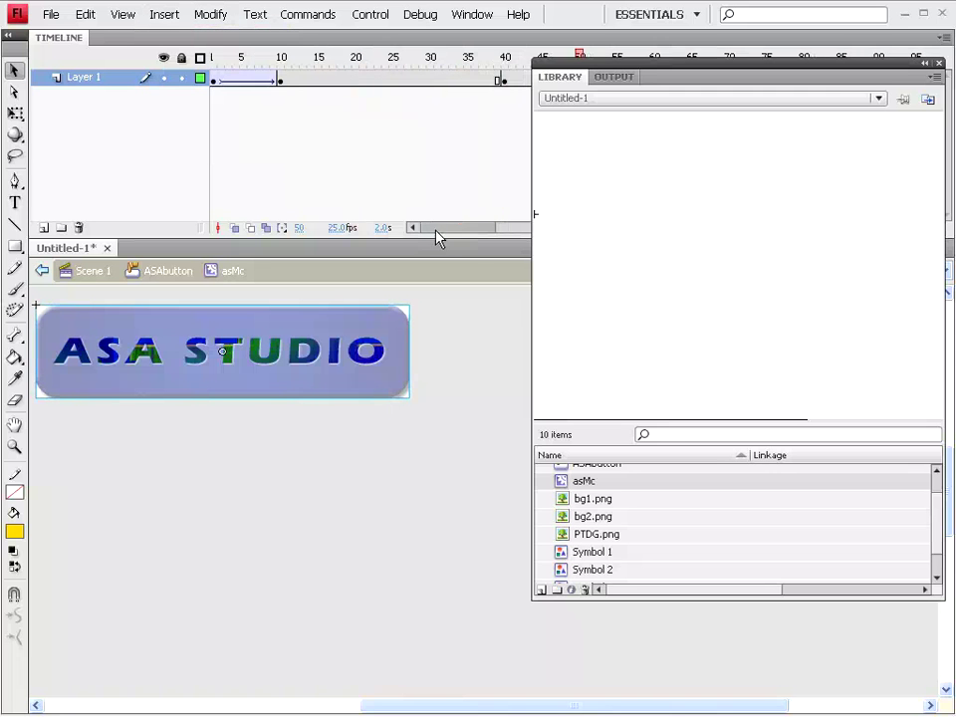
- Copy the transparent frame 1 and paste it into frame 50
left_click(216, 84)
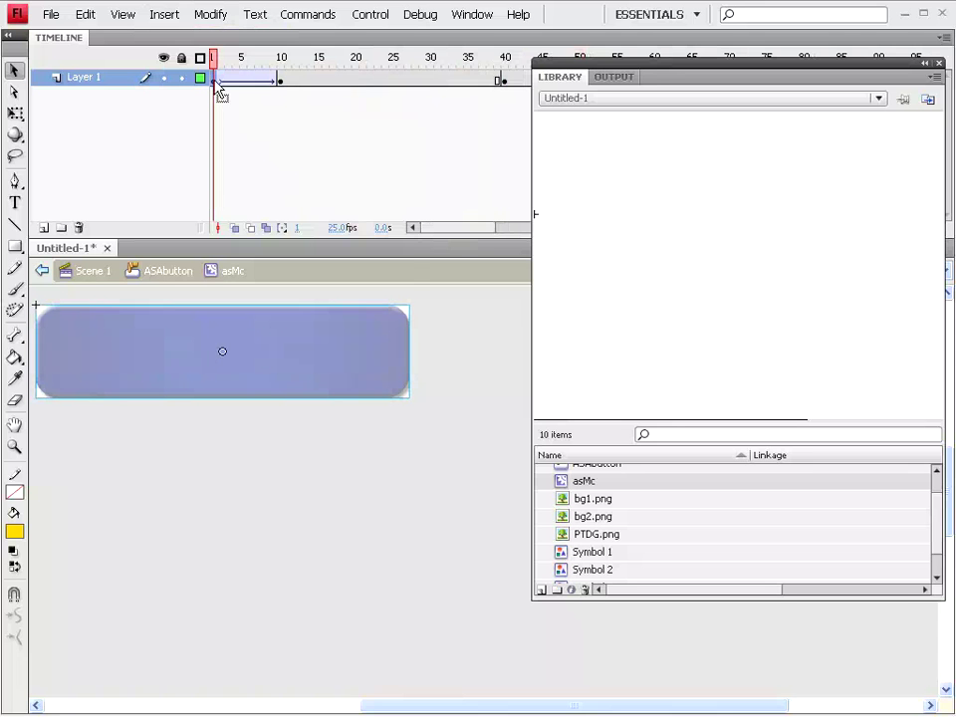
right_click(218, 88)
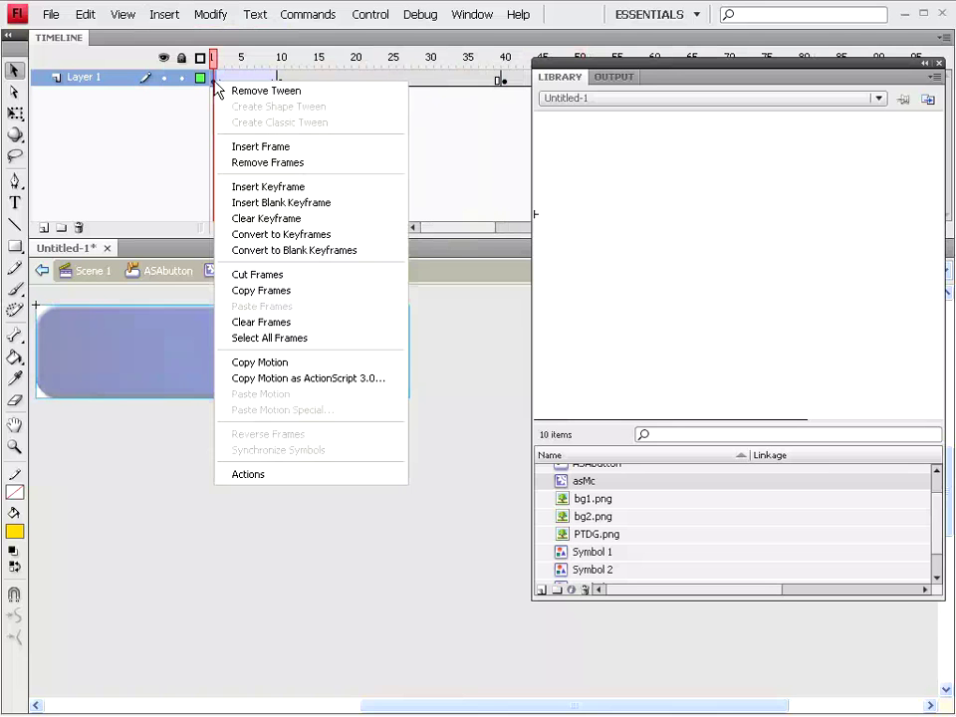
left_click(287, 295)
left_click_drag(442, 235, 468, 232)
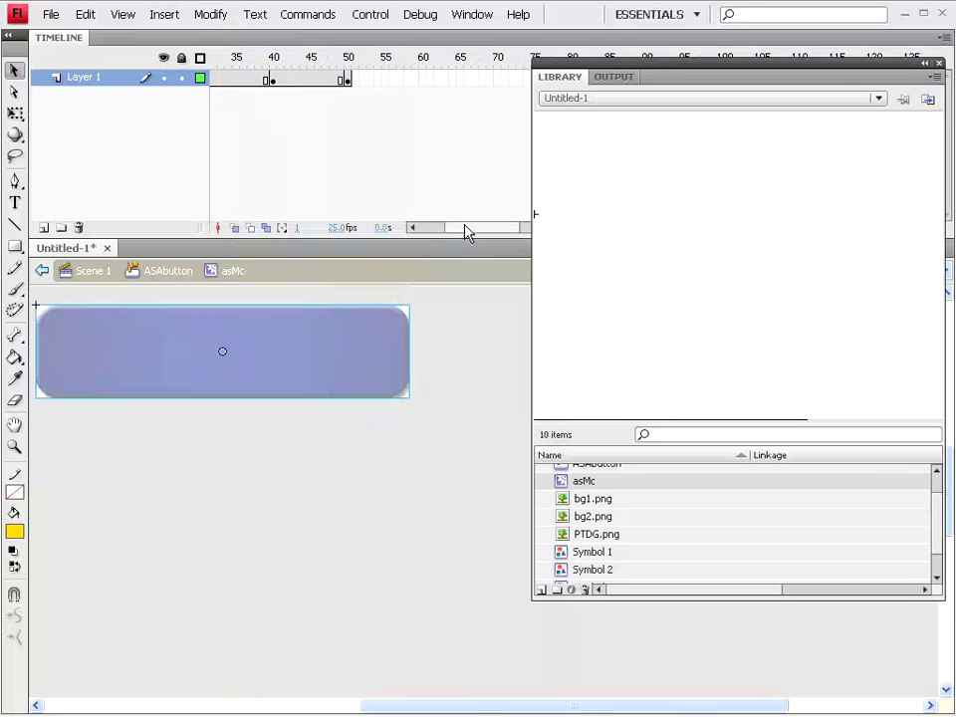
left_click(349, 79)
right_click(350, 79)
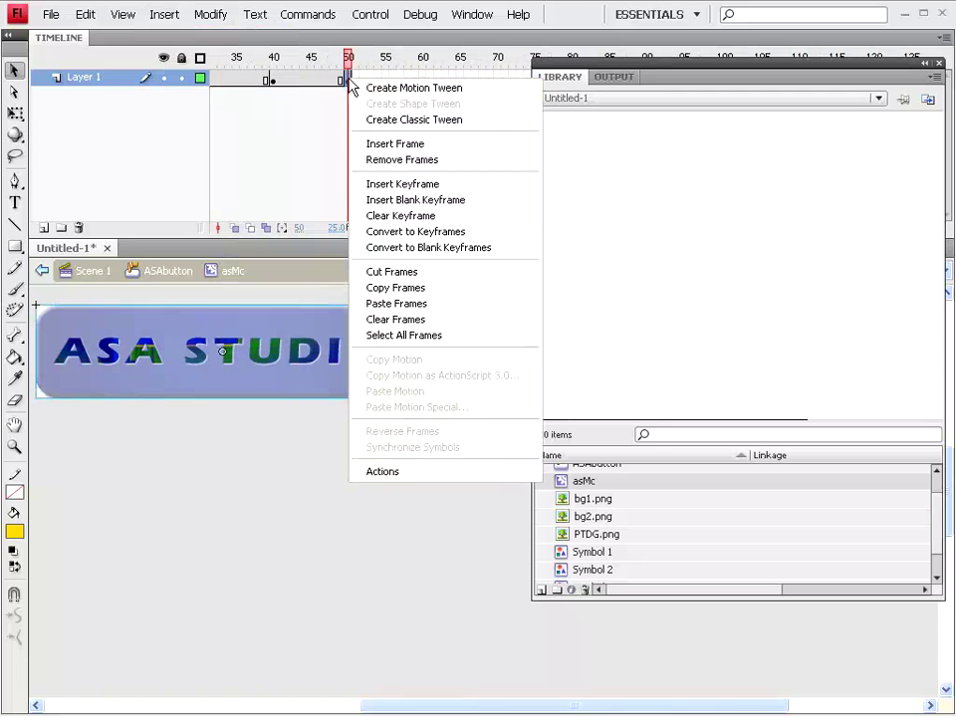
left_click(397, 303)
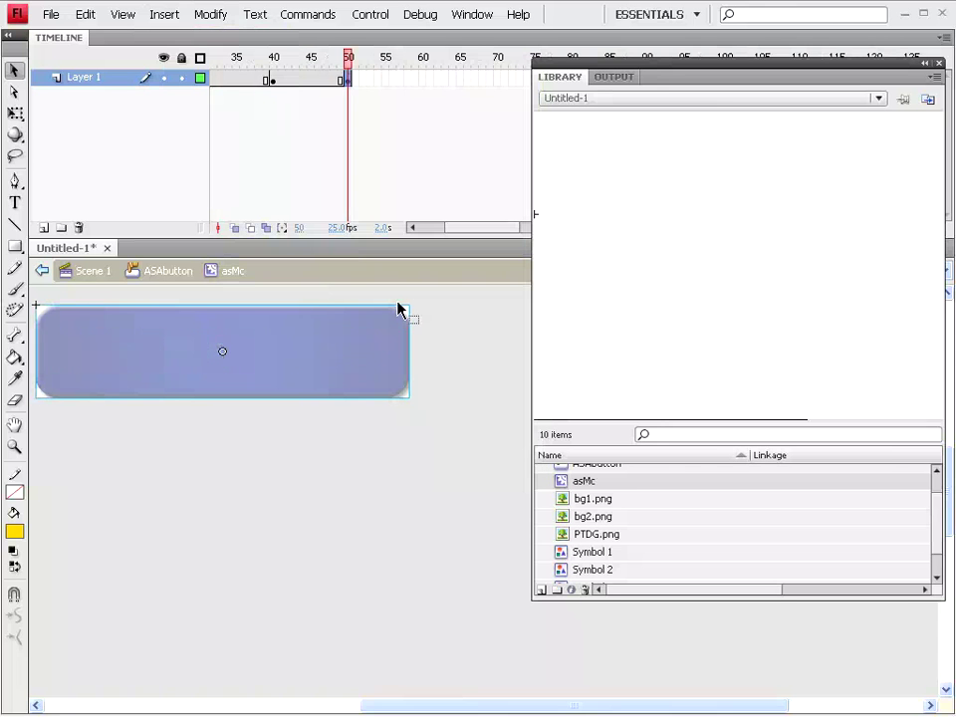
- Add a classic tween between frames 40 and 50 and test the fade-out
left_click(304, 78)
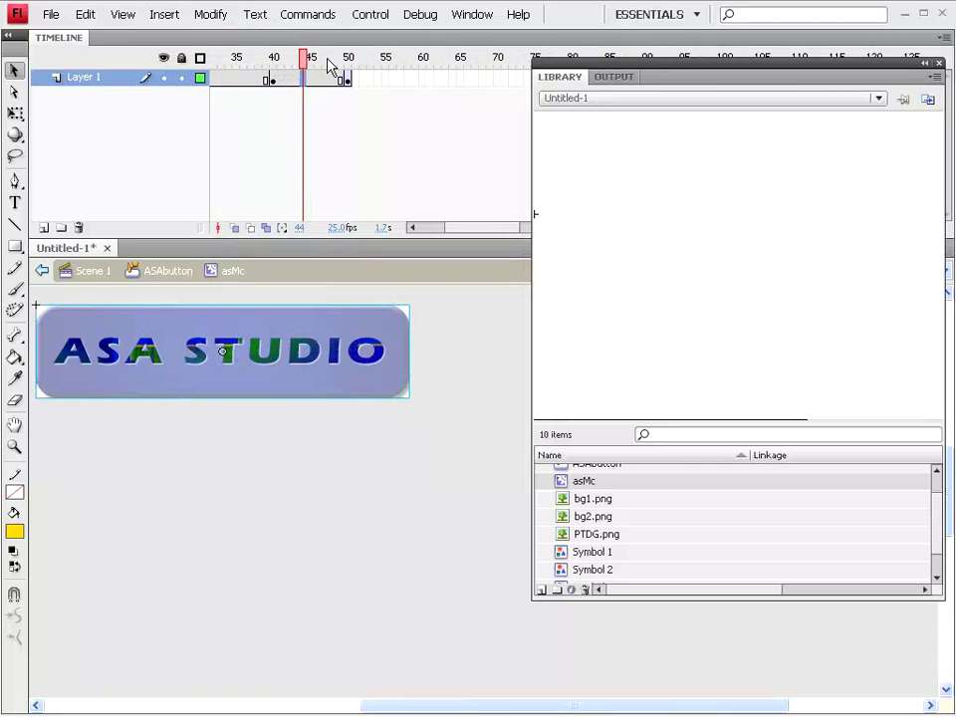
left_click(169, 16)
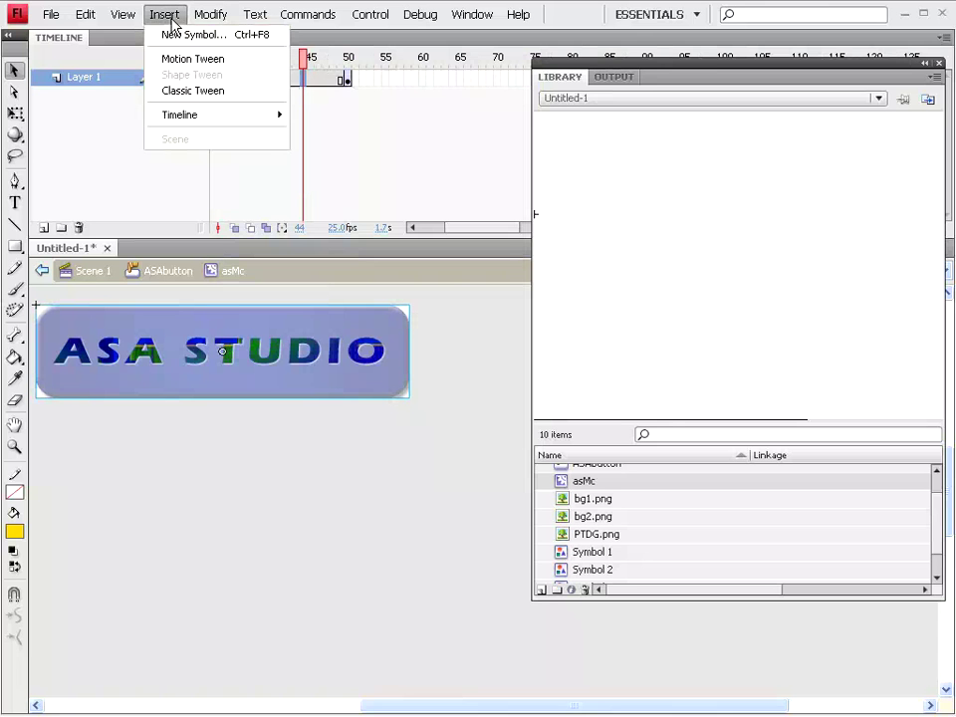
left_click(184, 91)
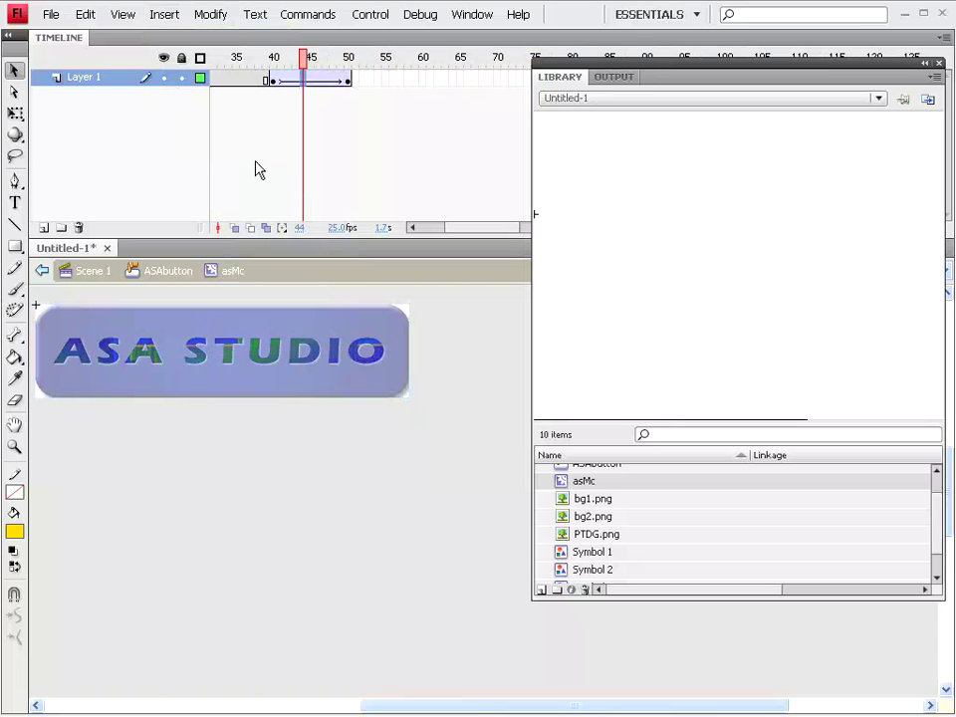
left_click(368, 15)
left_click(409, 132)
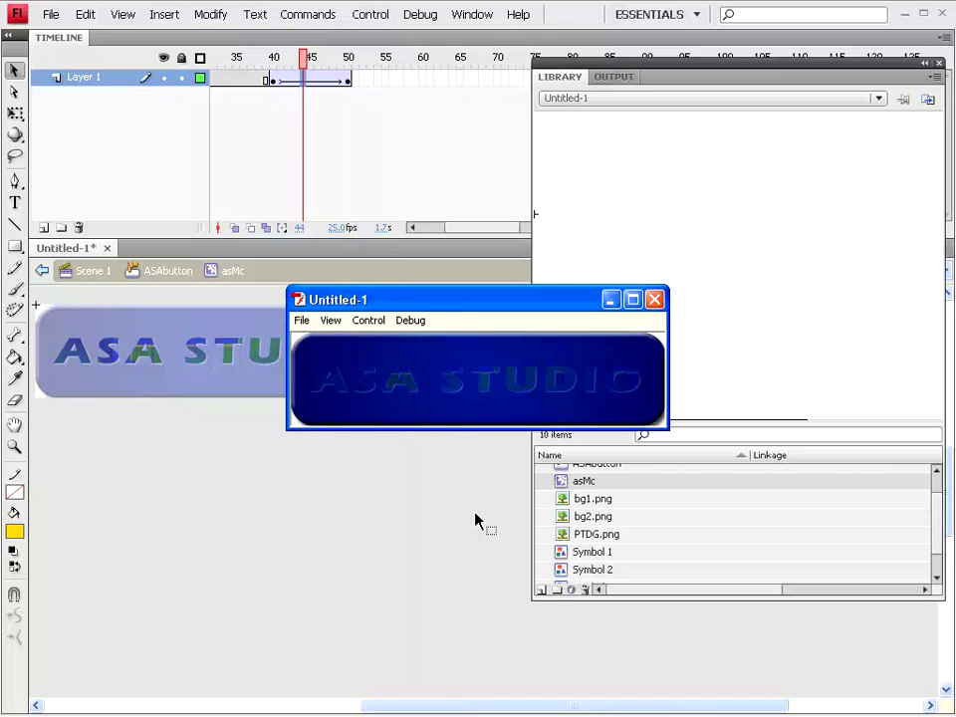
left_click(654, 299)
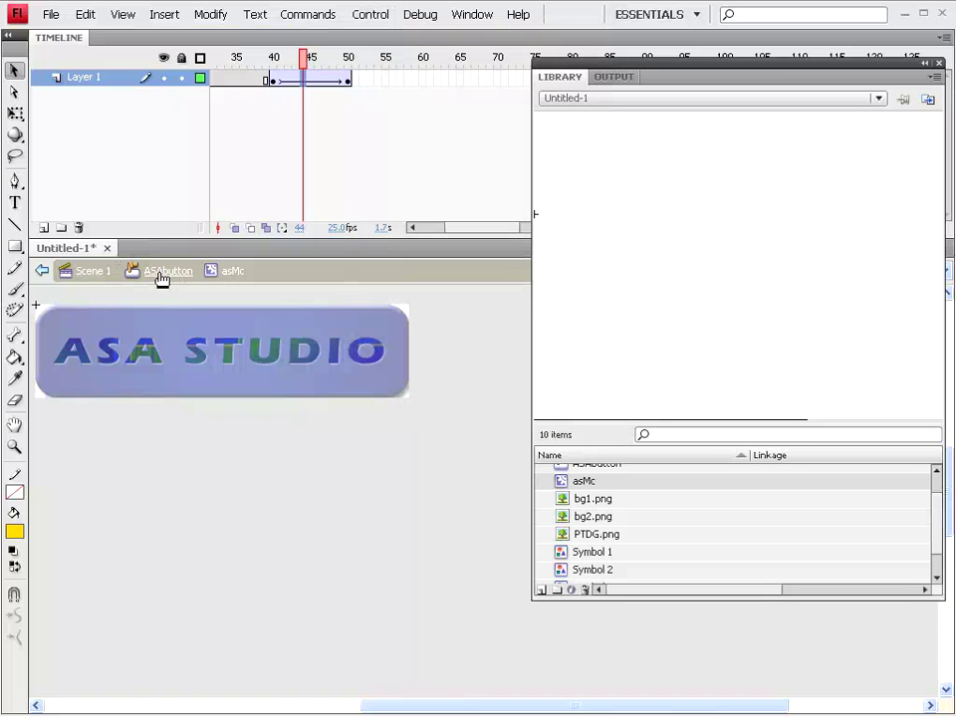
- Return to ASAbutton and insert a keyframe on Text1's Over frame
left_click(161, 279)
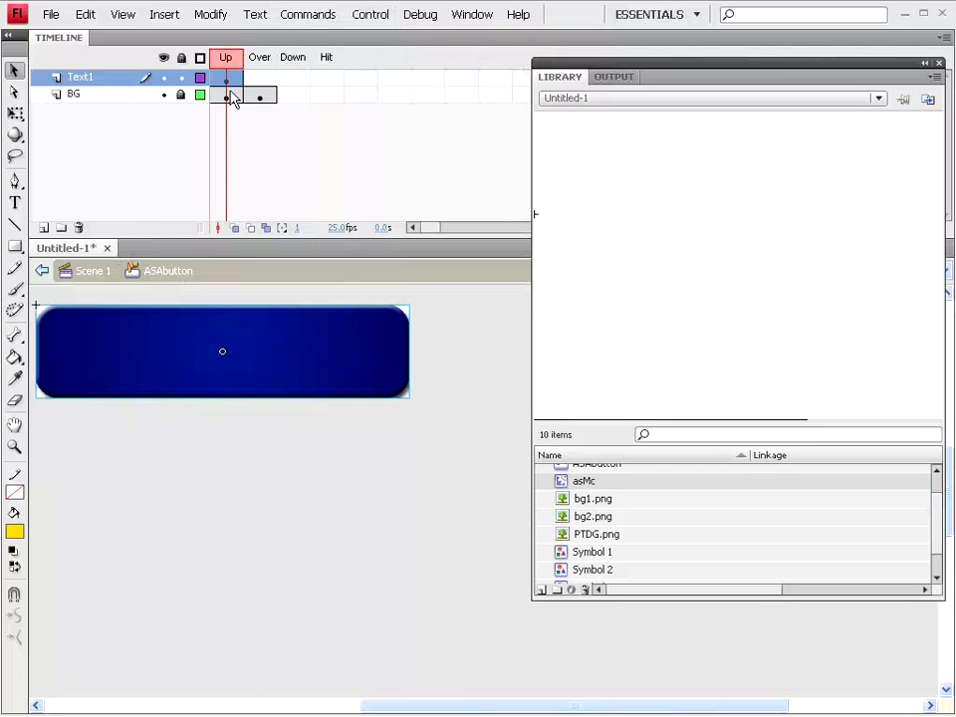
left_click(262, 79)
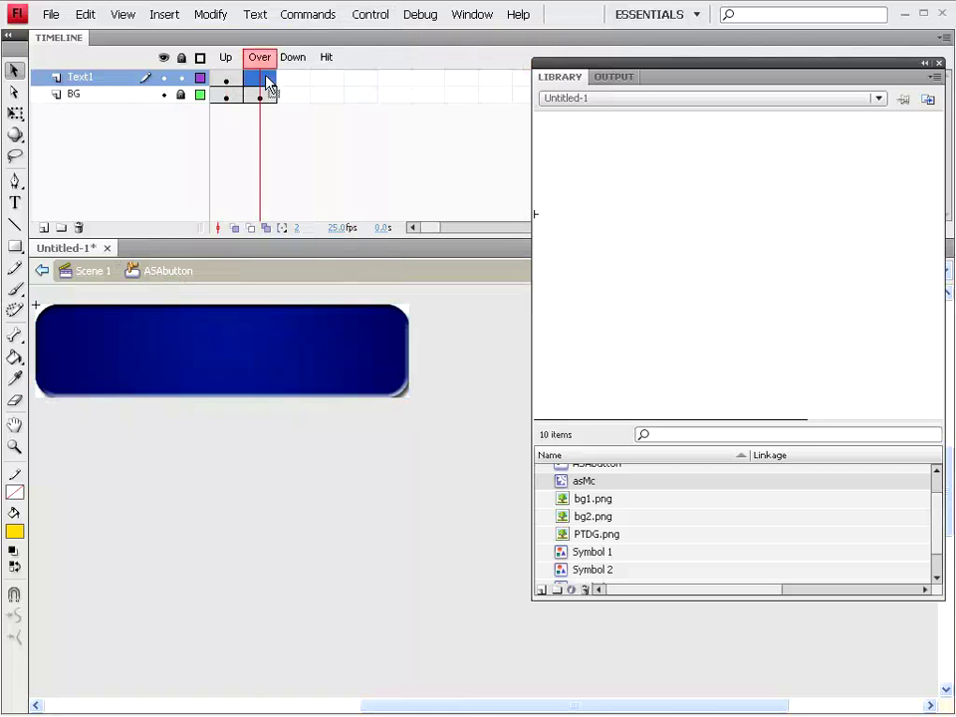
left_click(166, 15)
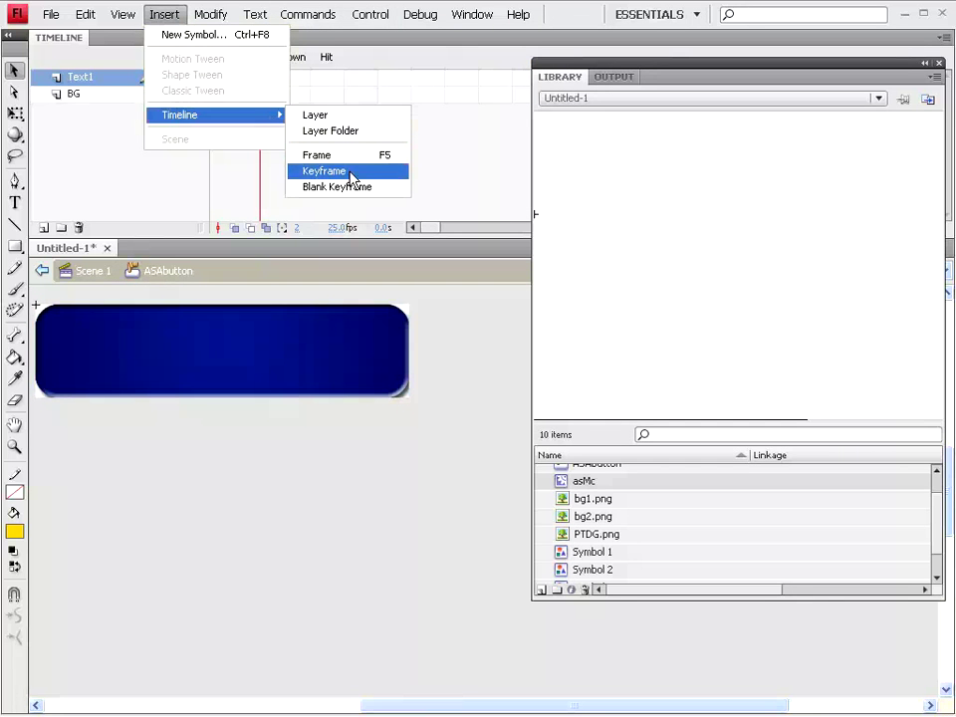
left_click(353, 173)
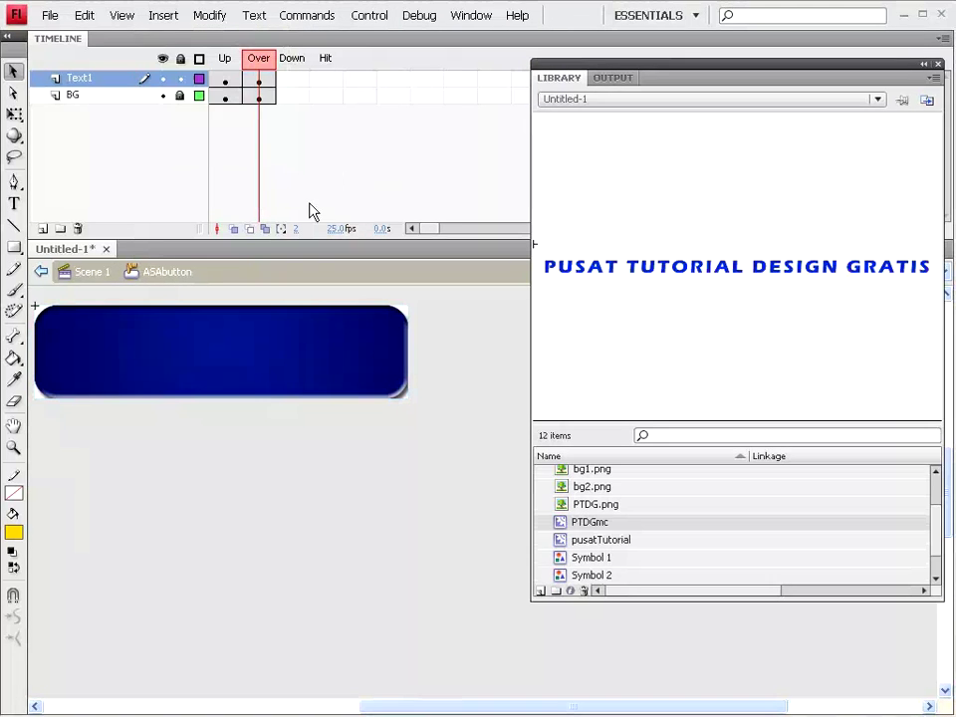
left_click(256, 79)
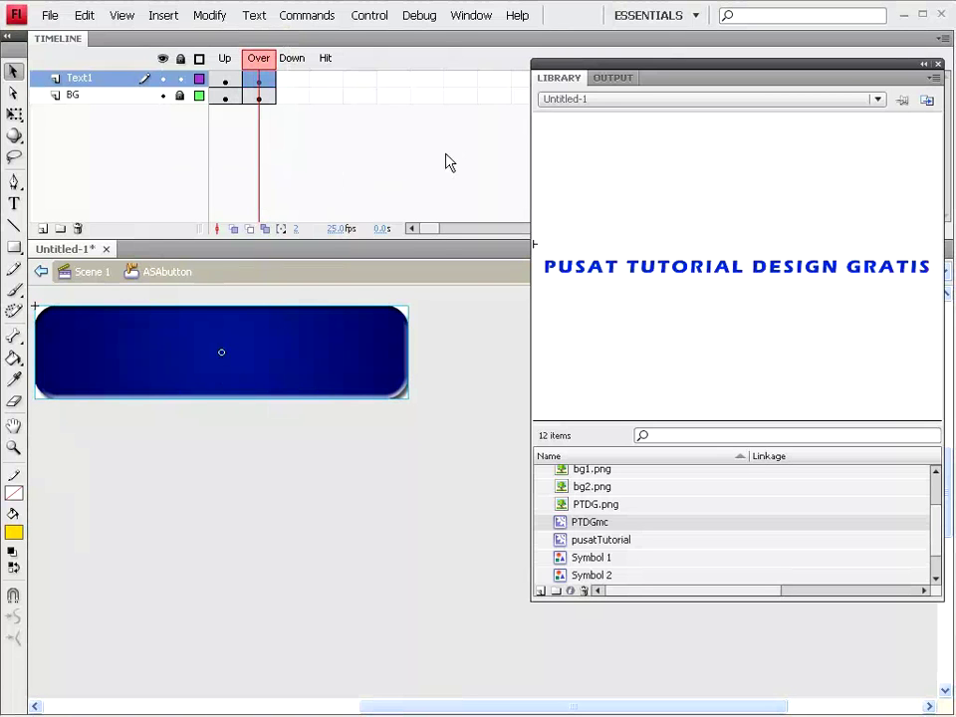
left_click(377, 20)
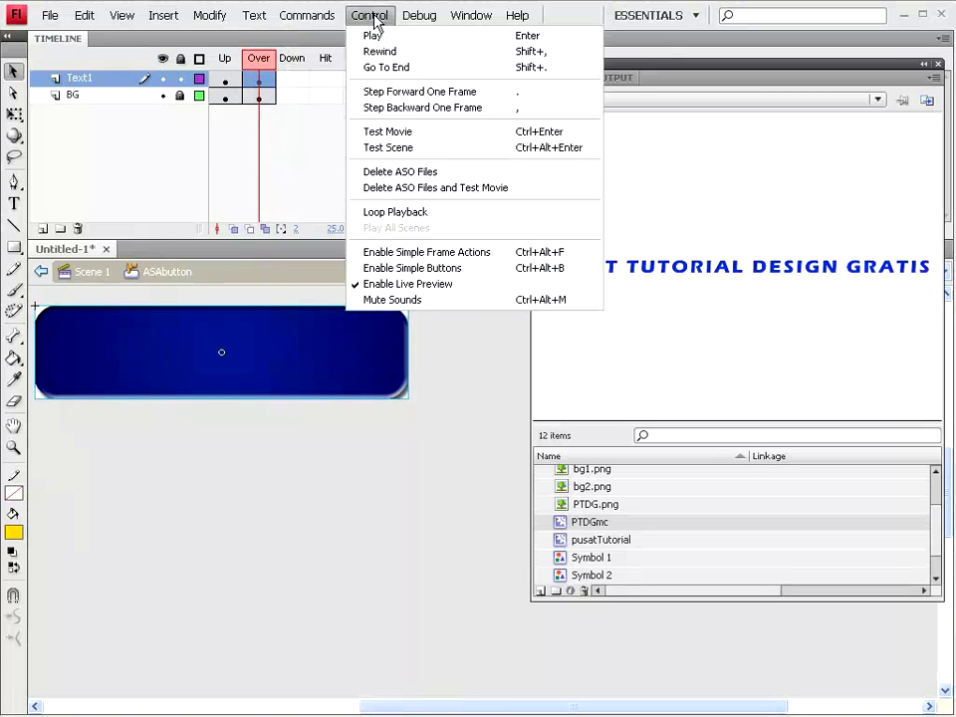
- Preview the button, clear Text1's Over keyframe with F7, and preview it again
left_click(397, 131)
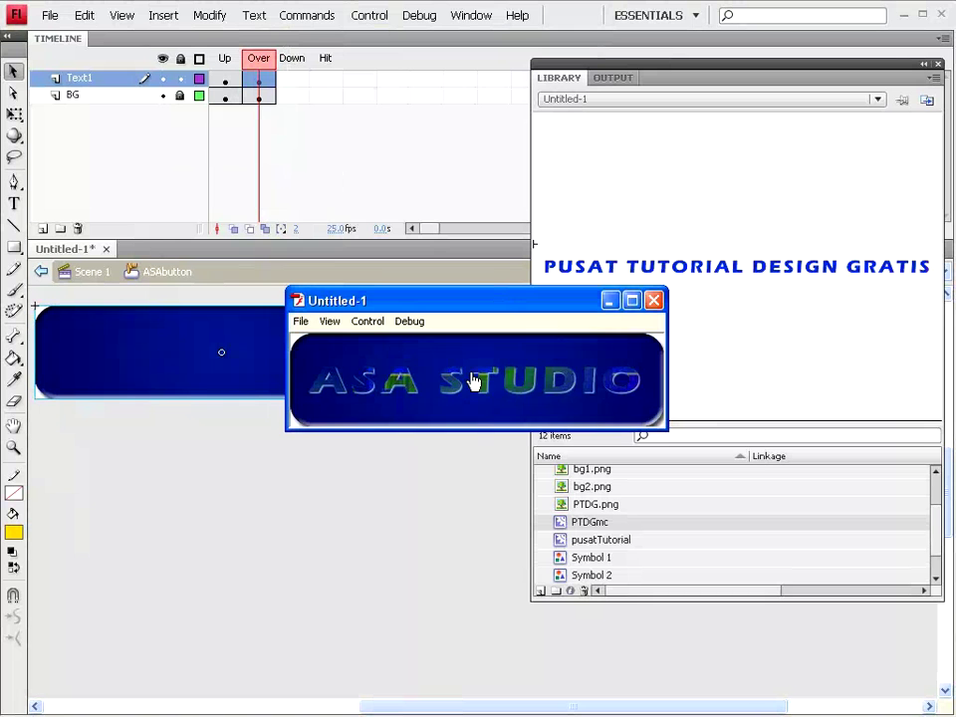
left_click(654, 300)
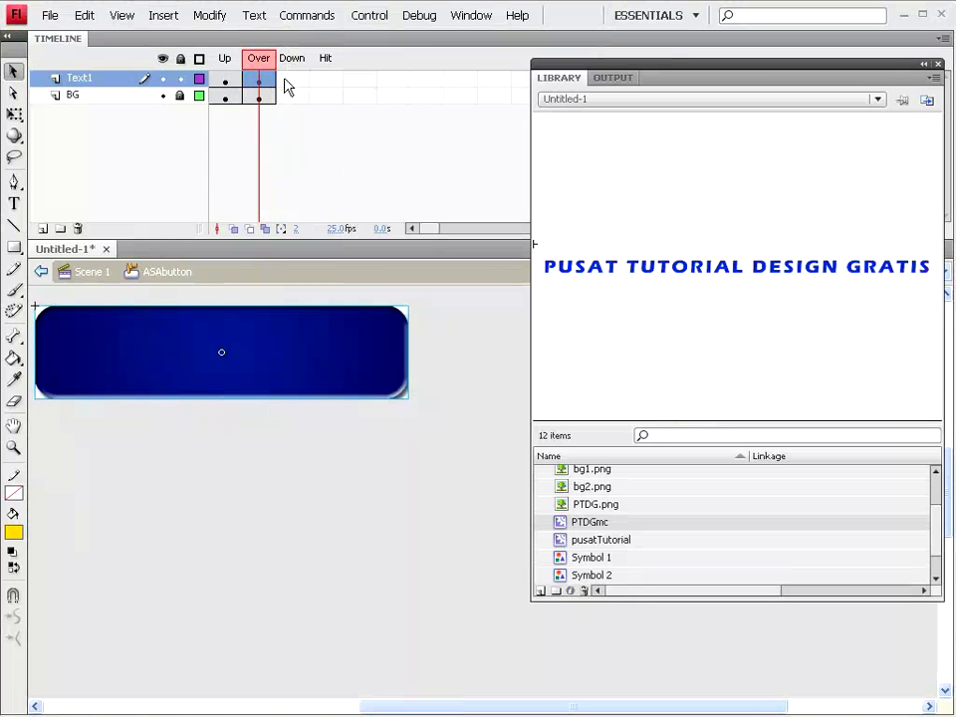
key("F7")
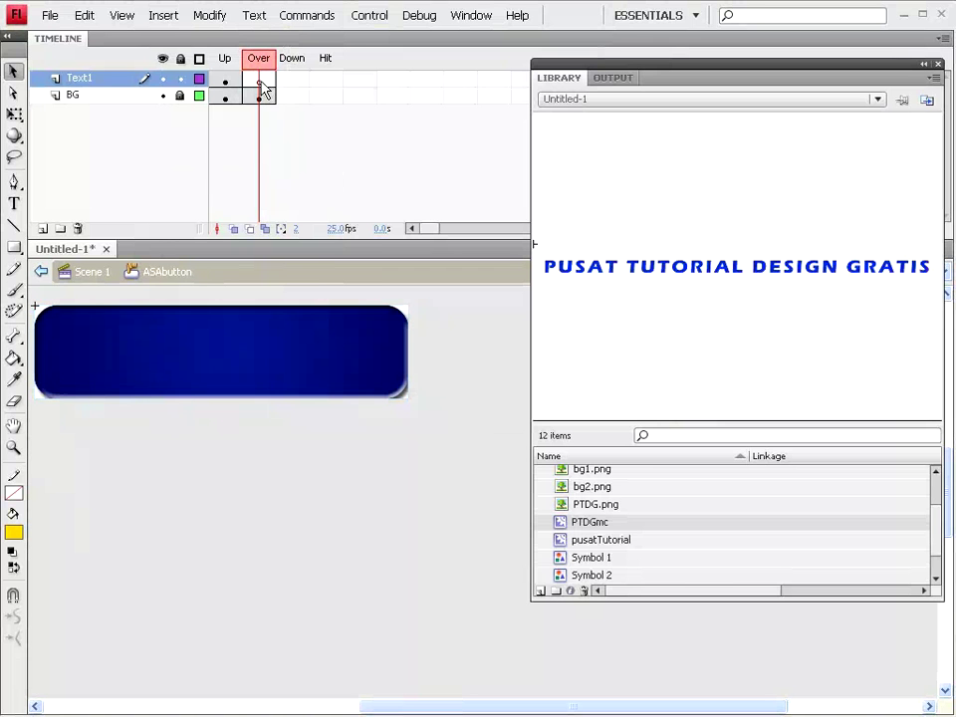
left_click(373, 16)
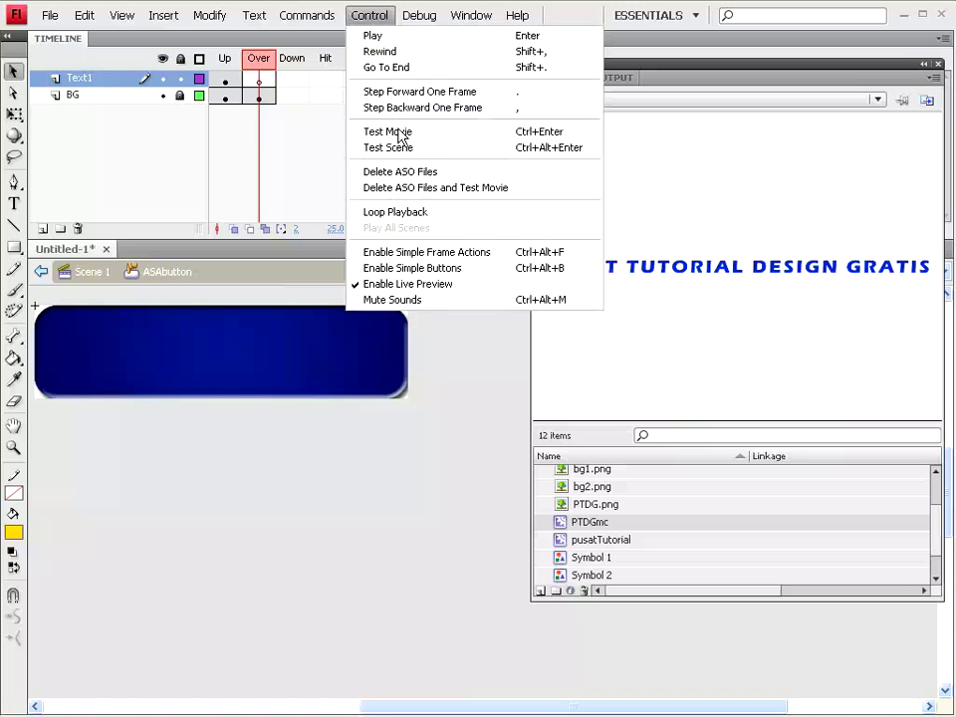
left_click(396, 132)
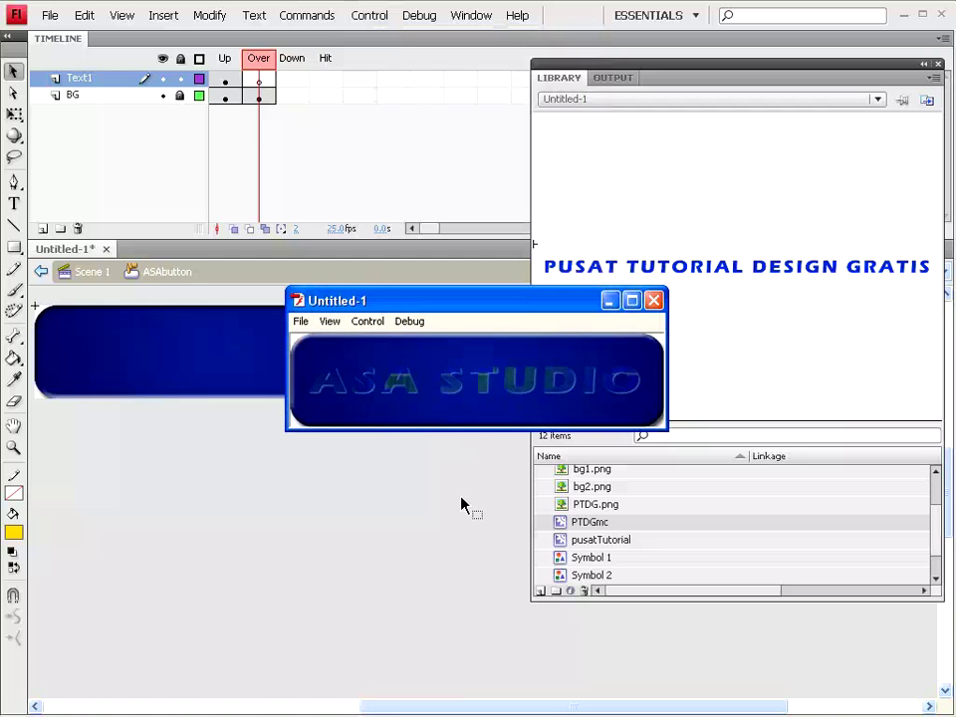
- Drag Symbol 4 from the library onto the blue button, aligned to its left and top edges
left_click(657, 301)
scroll(593, 538, "down", 1)
left_click_drag(592, 575, 297, 366)
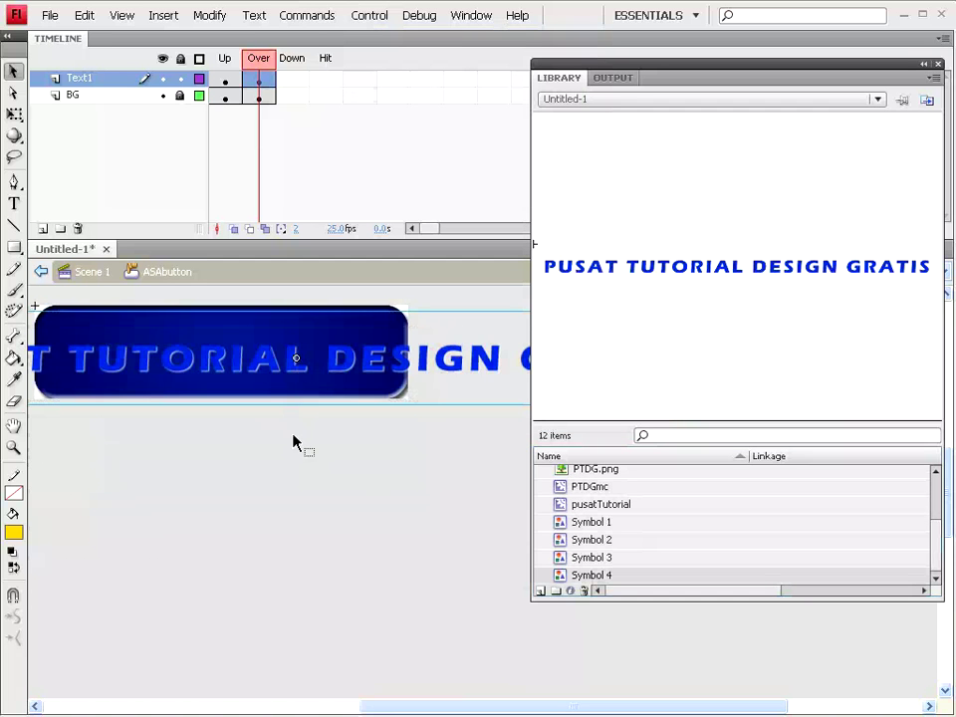
left_click(471, 16)
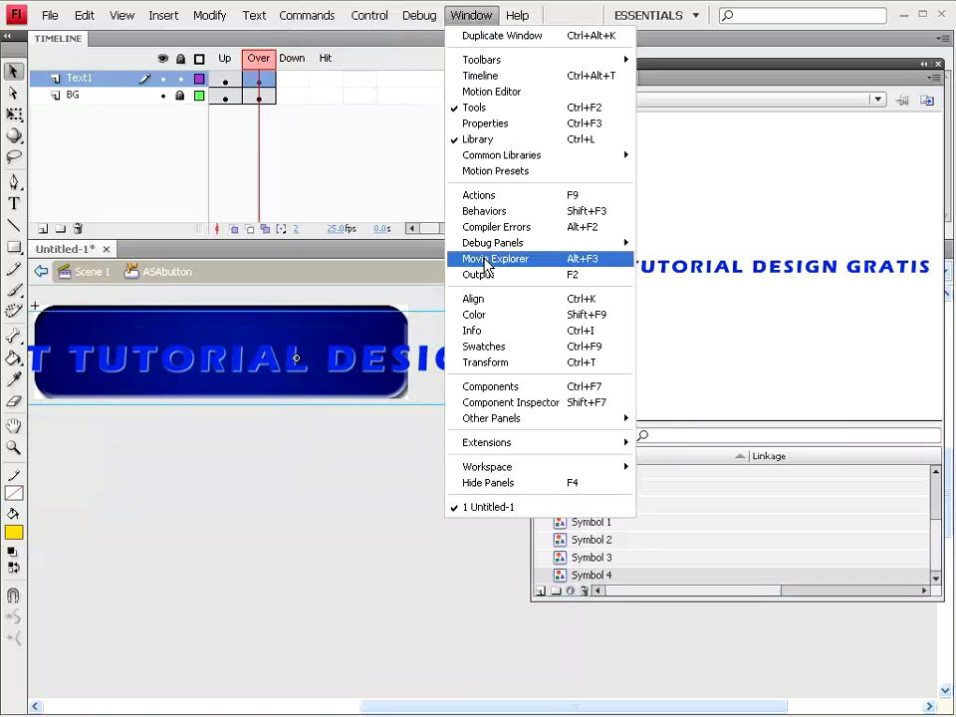
left_click(480, 301)
left_click(316, 141)
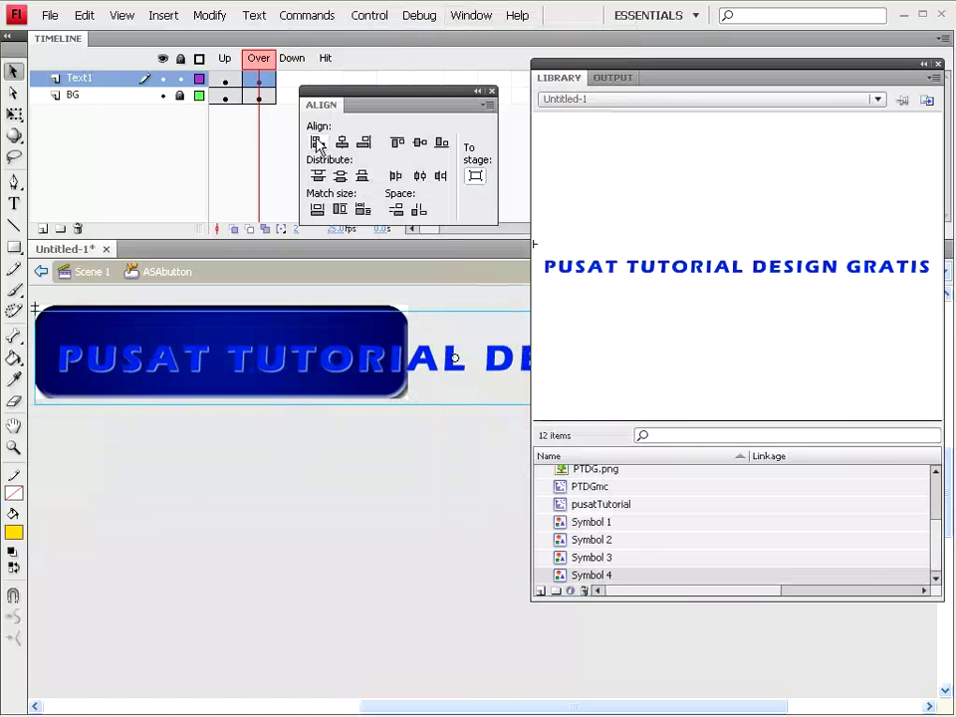
left_click(398, 142)
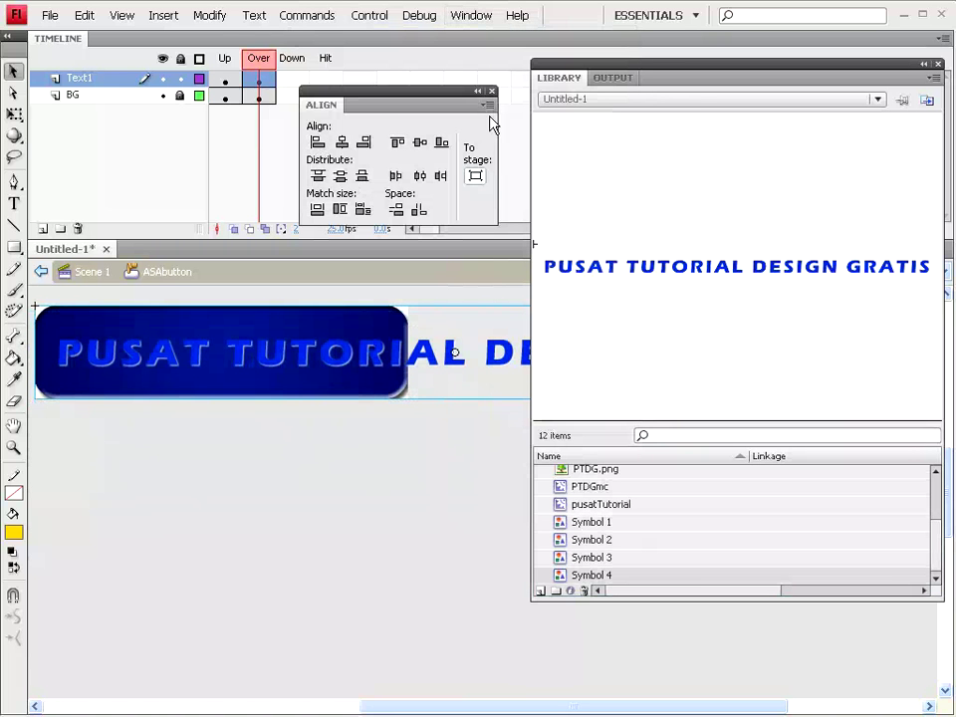
left_click(491, 90)
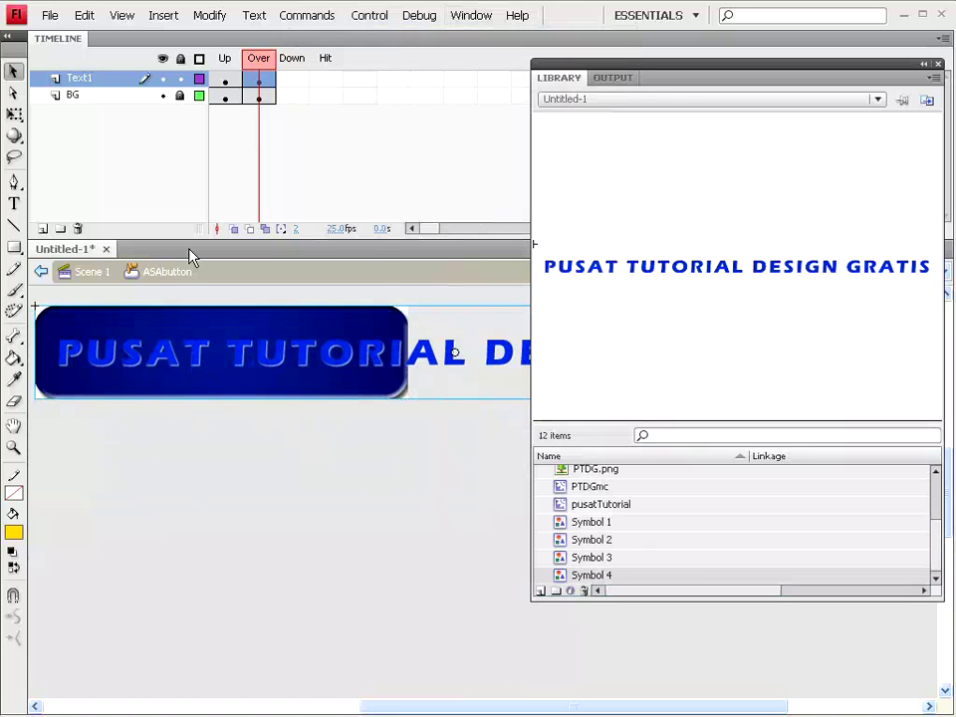
left_click(163, 16)
mouse_move(209, 16)
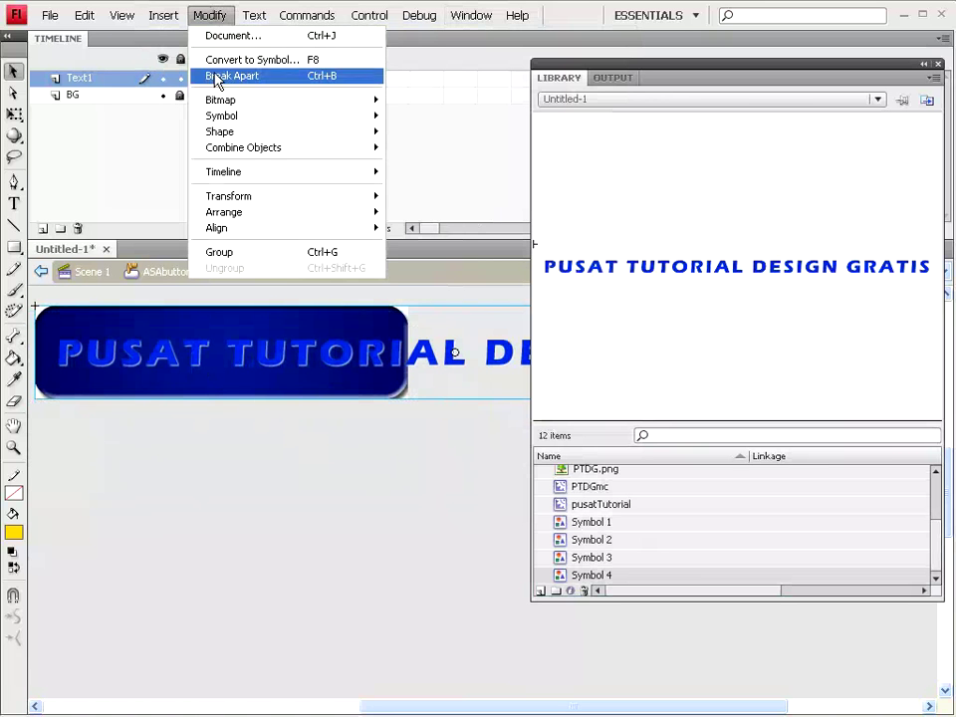
- Convert the Over-frame text into a movie clip named ptdgMcAnimasi
left_click(223, 59)
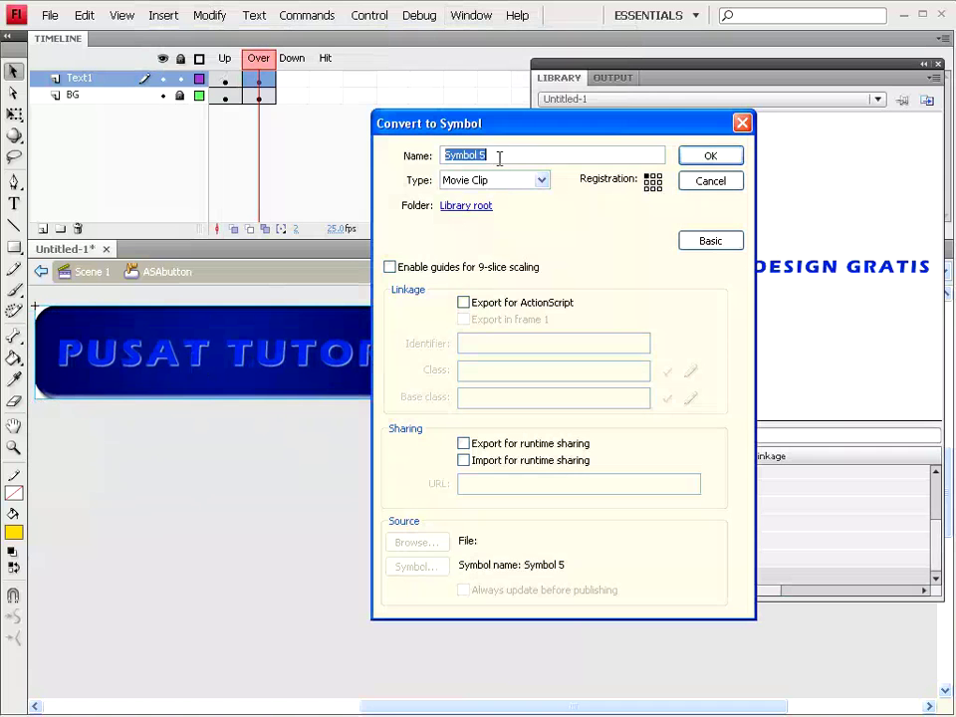
type("ptdgMcAnimasi")
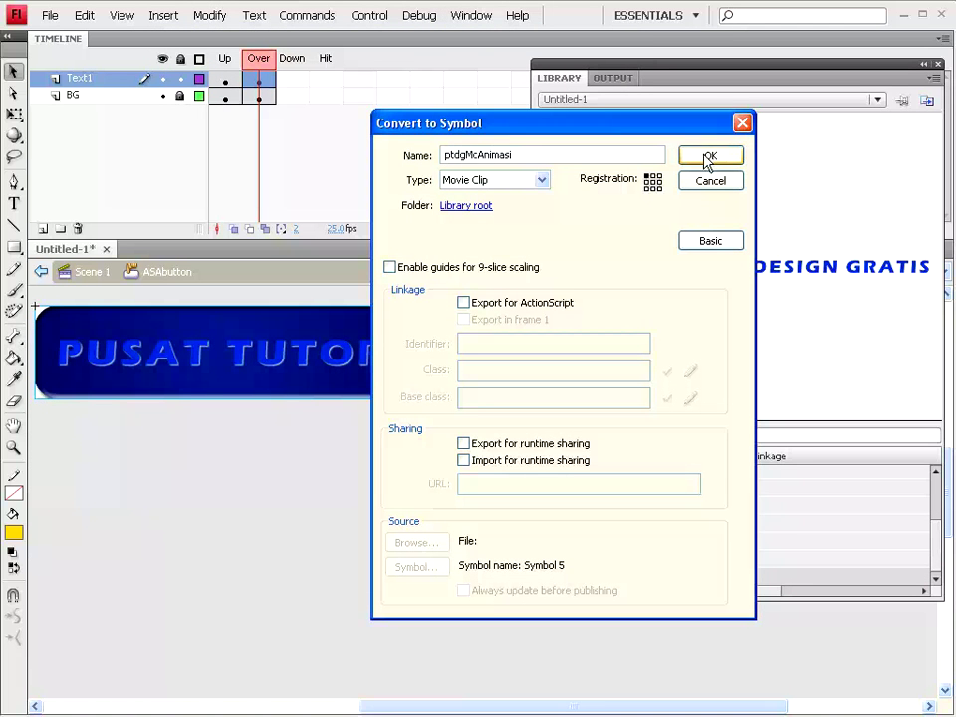
left_click(710, 155)
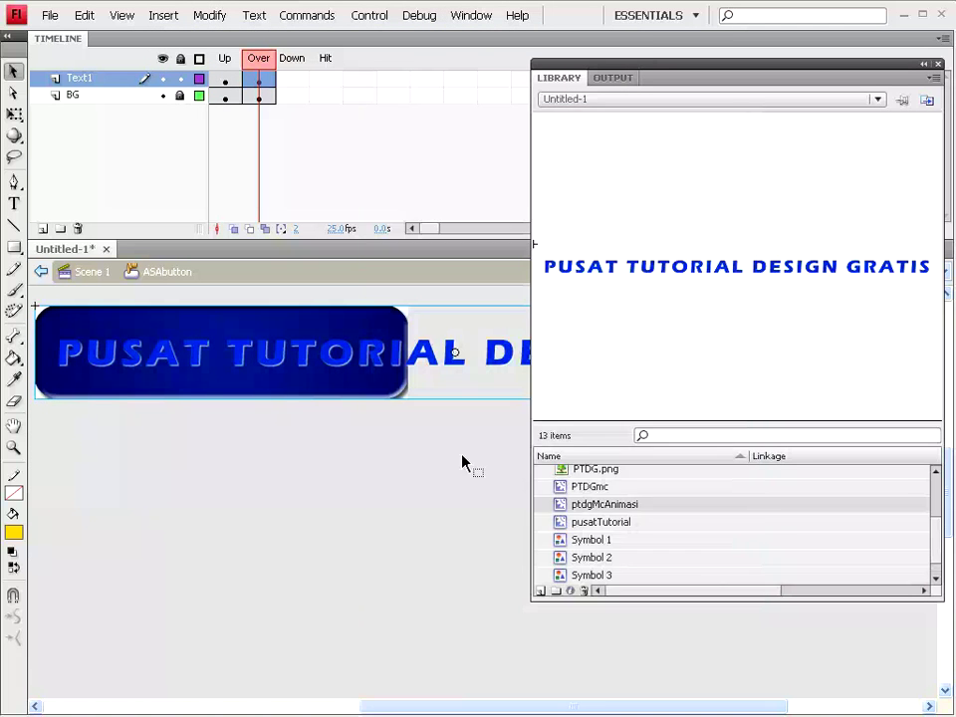
- Wrap ptdgMcAnimasi in a PusatTutorialDesign movie clip and enter it for editing
left_click(211, 16)
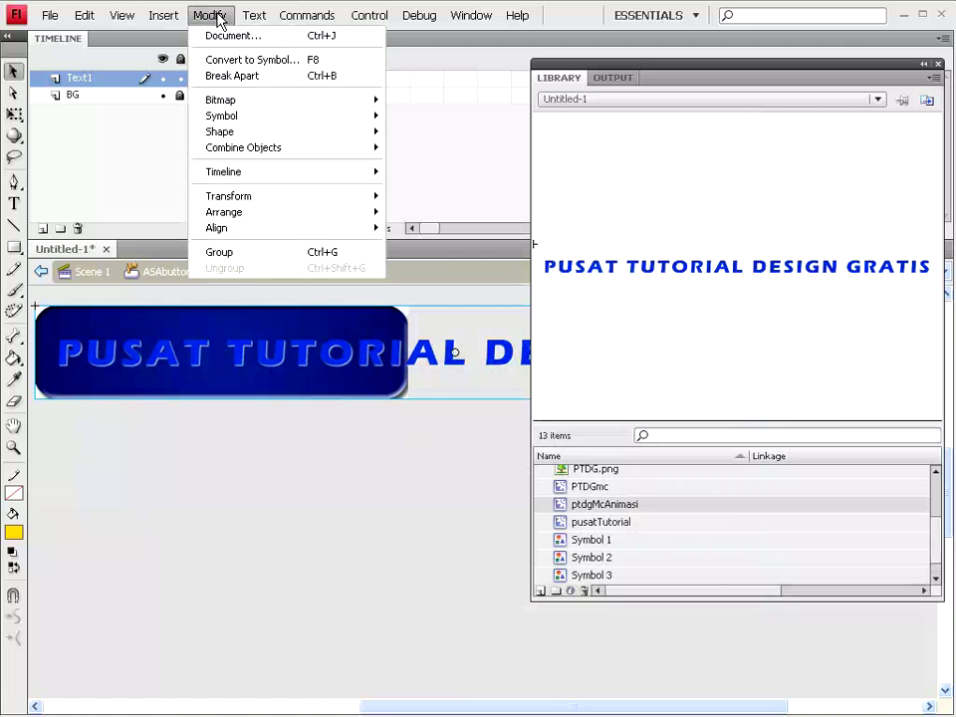
left_click(234, 62)
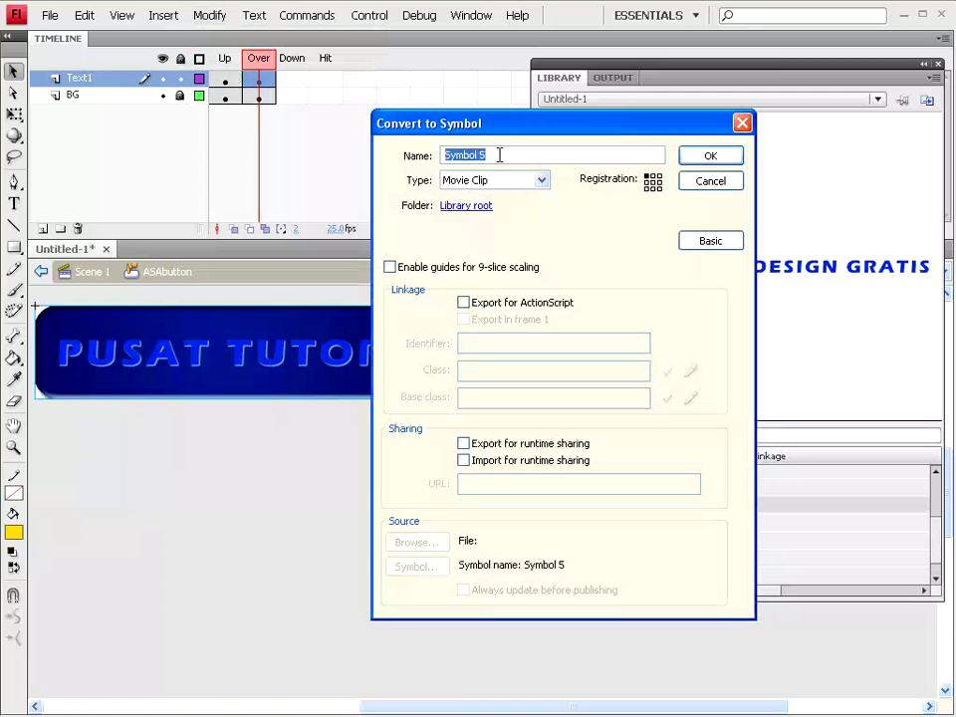
type("PusatTutorialDesign")
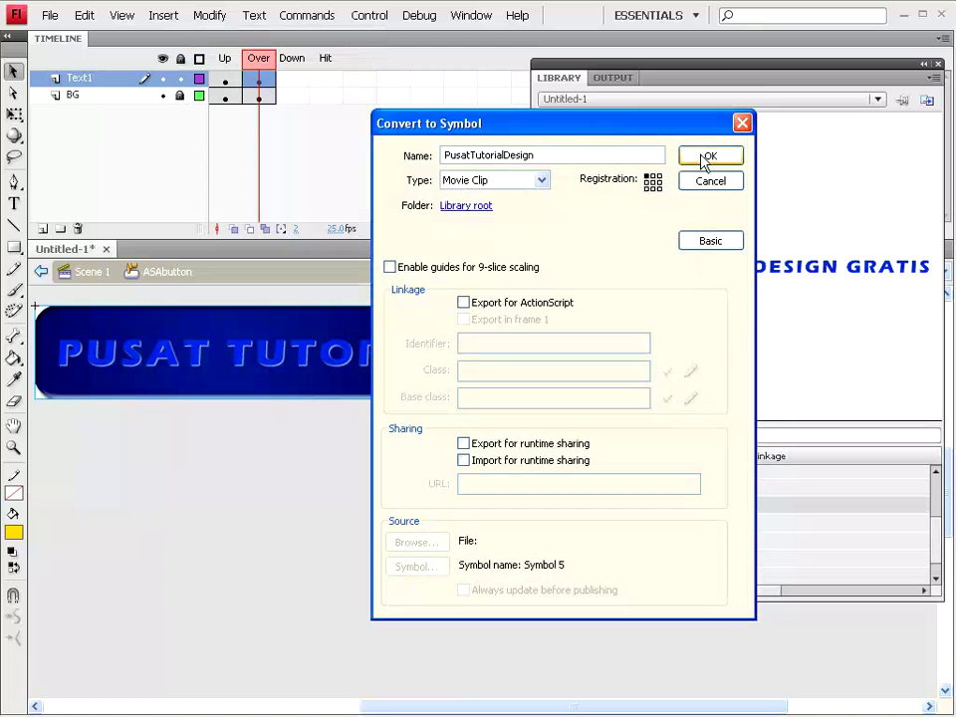
left_click(706, 160)
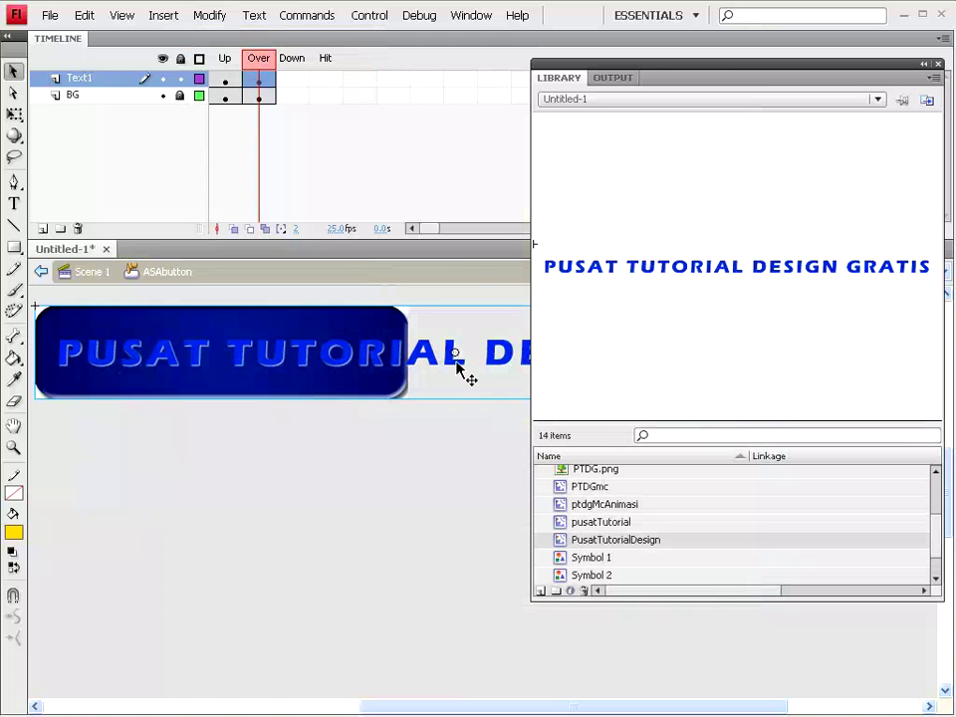
double_click(143, 367)
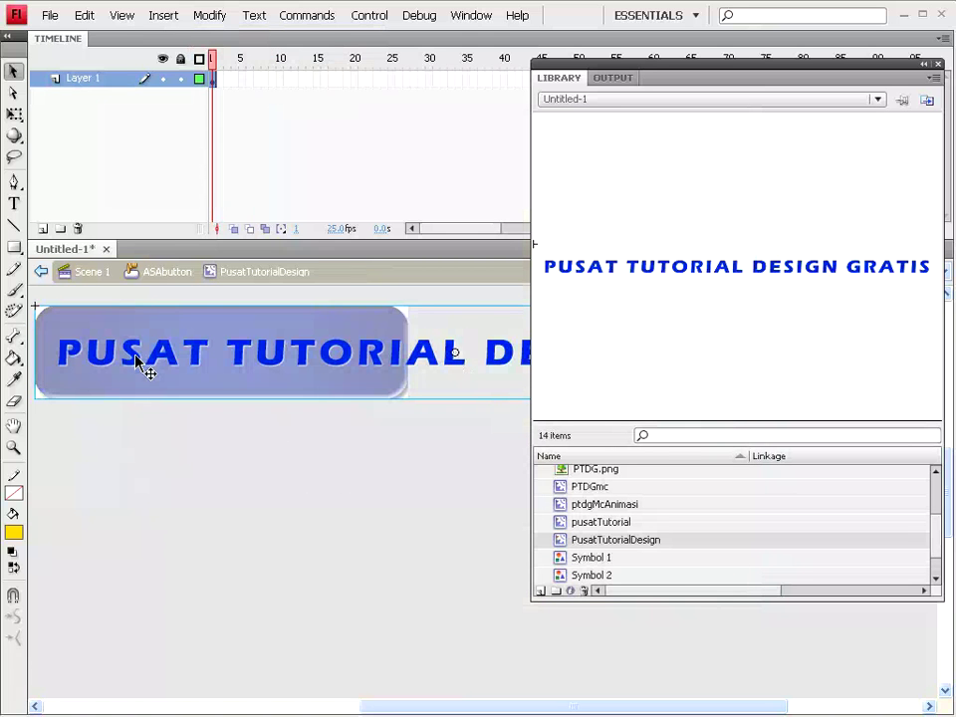
- In PusatTutorialDesign, add a classic tween from frame 1 ending at a keyframe on frame 10
left_click(213, 81)
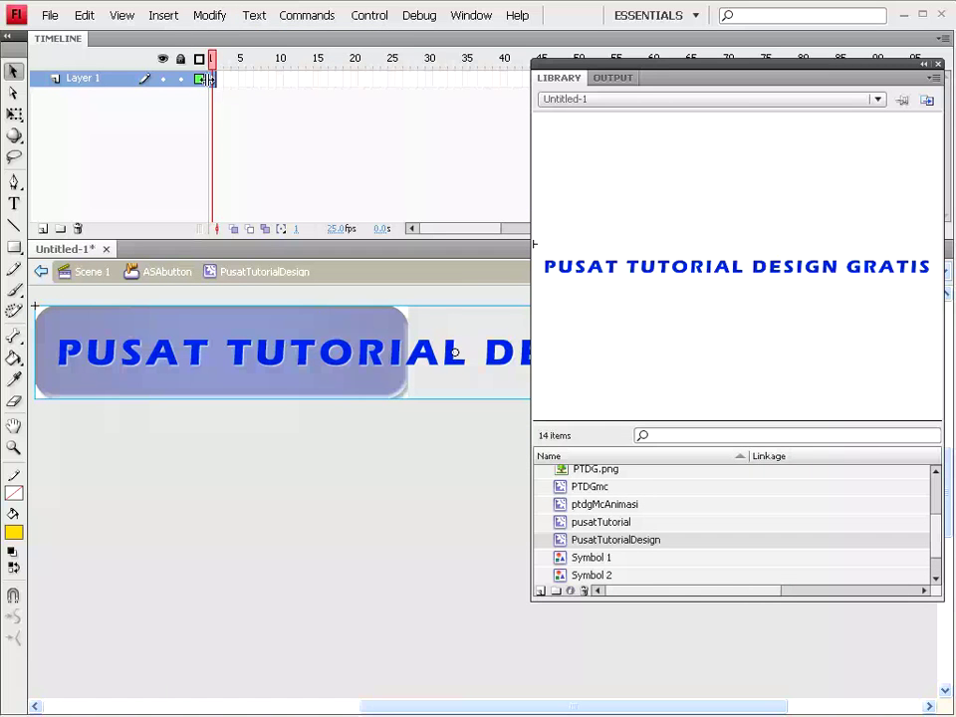
left_click(165, 16)
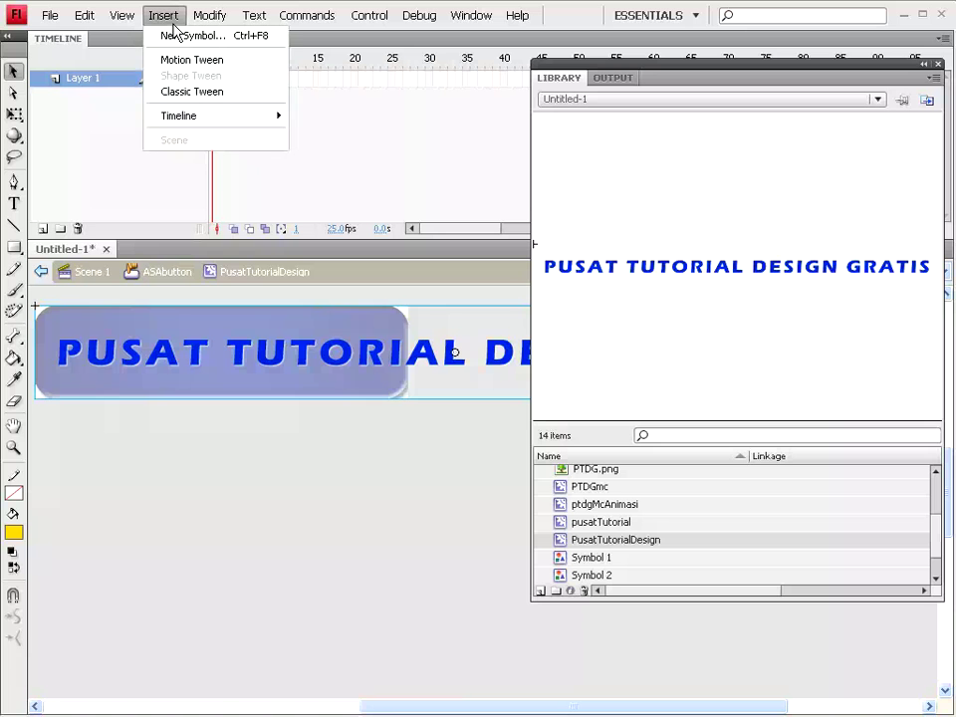
left_click(179, 92)
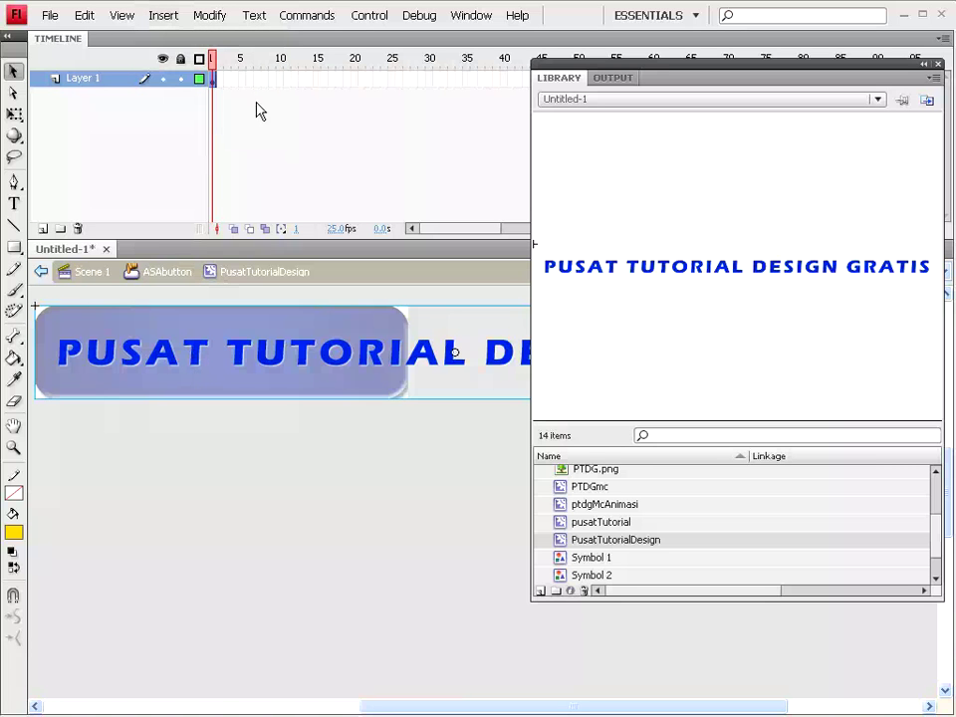
left_click(281, 80)
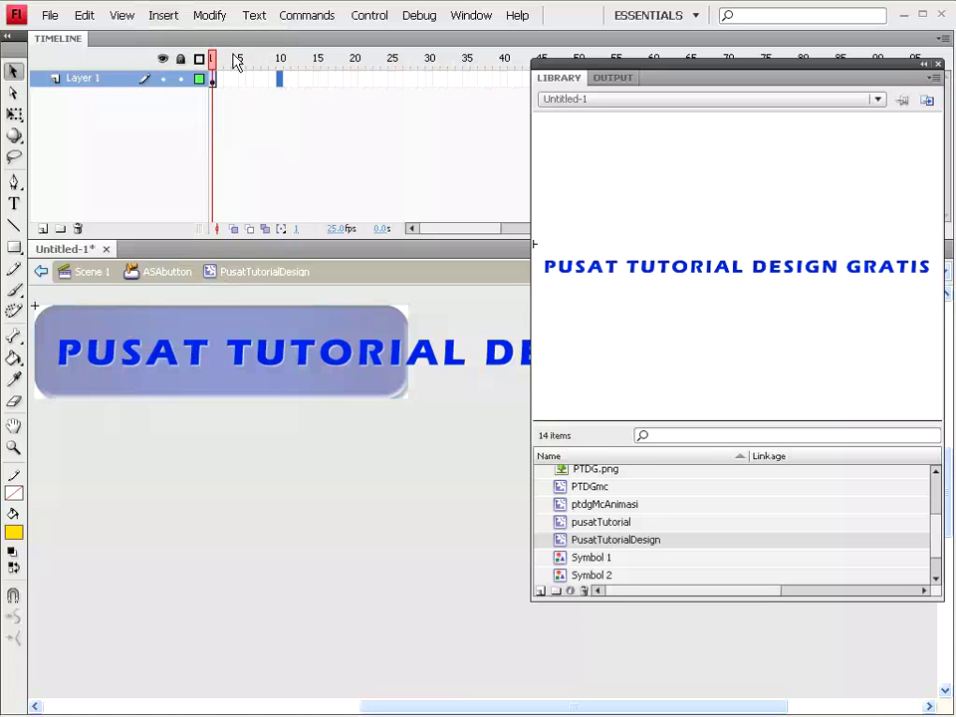
left_click(165, 16)
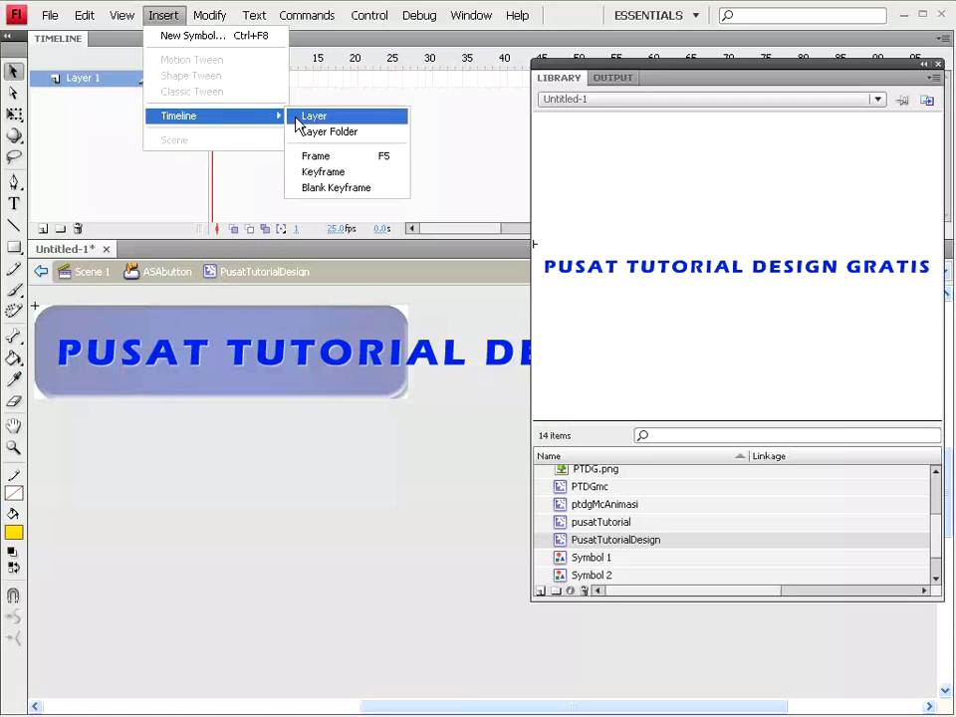
left_click(334, 174)
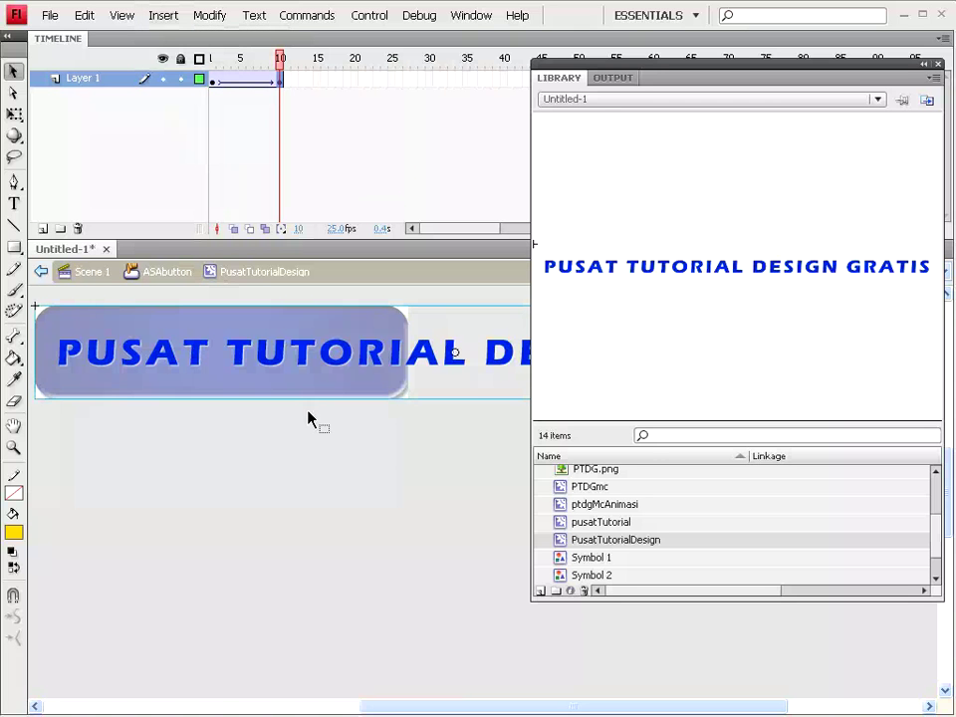
left_click(214, 80)
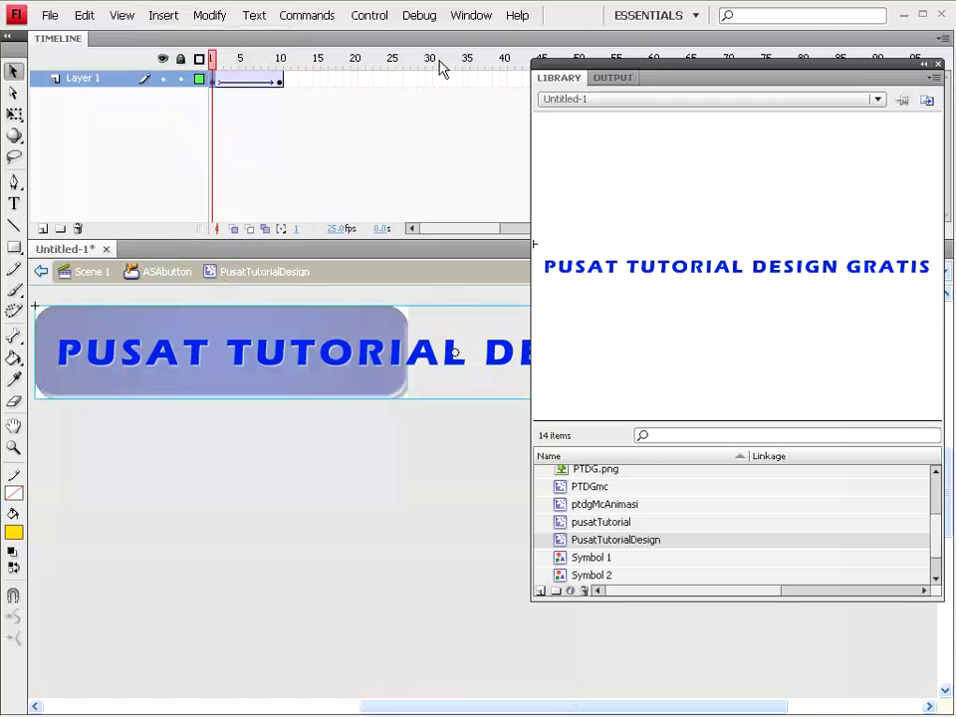
left_click(473, 19)
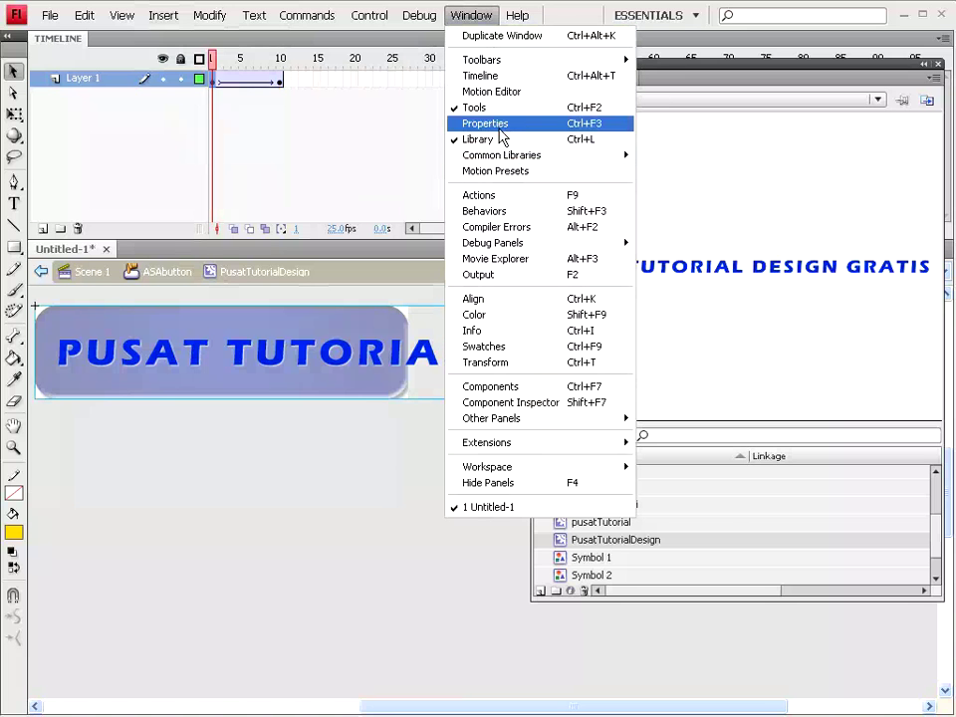
- Add a Blur filter to the ptdgMcAnimasi instance on frame 1
left_click(488, 124)
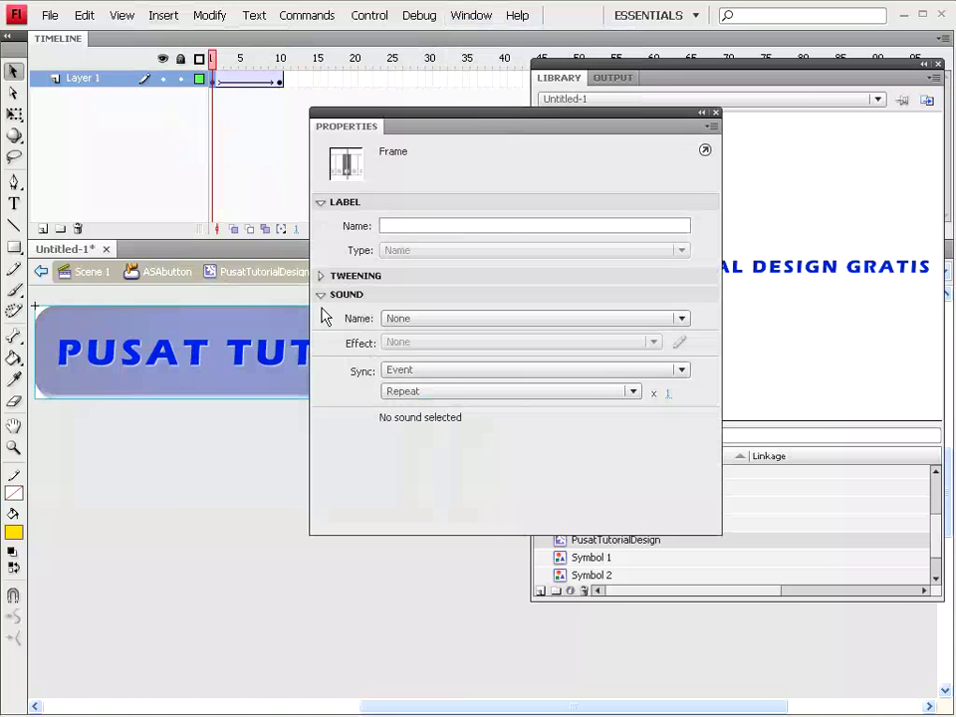
left_click(199, 363)
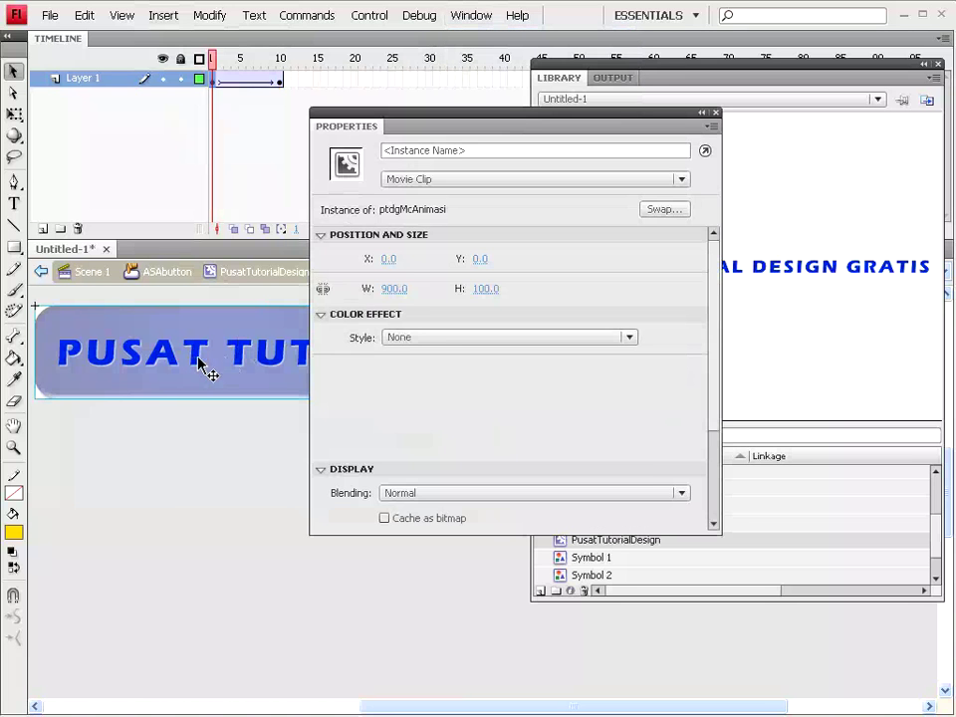
left_click_drag(718, 400, 707, 495)
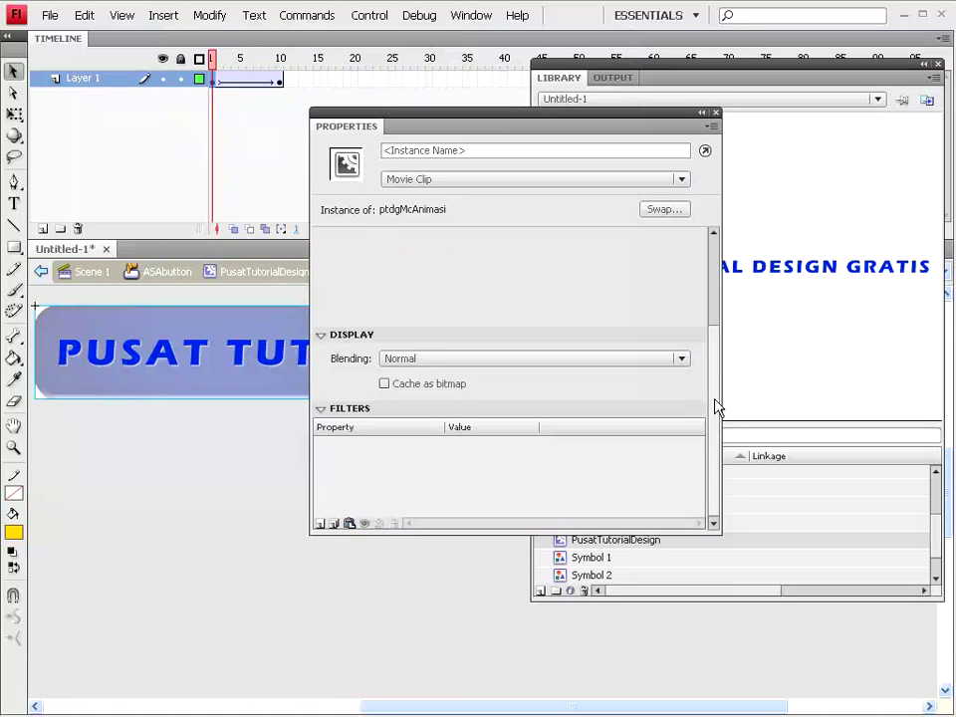
left_click_drag(717, 405, 717, 315)
left_click(321, 469)
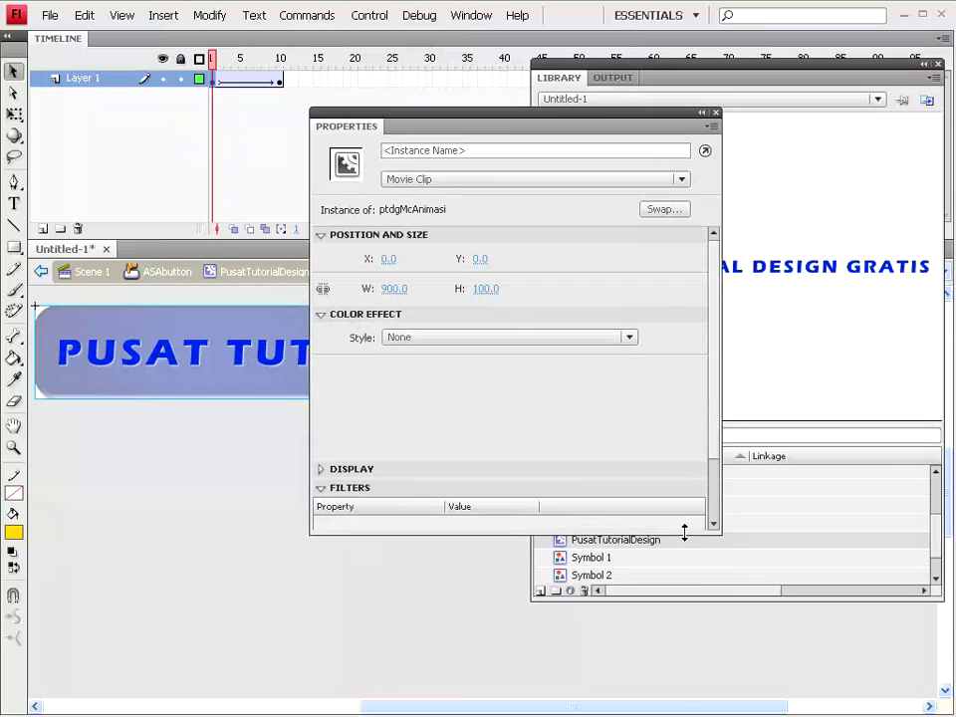
left_click_drag(683, 534, 682, 697)
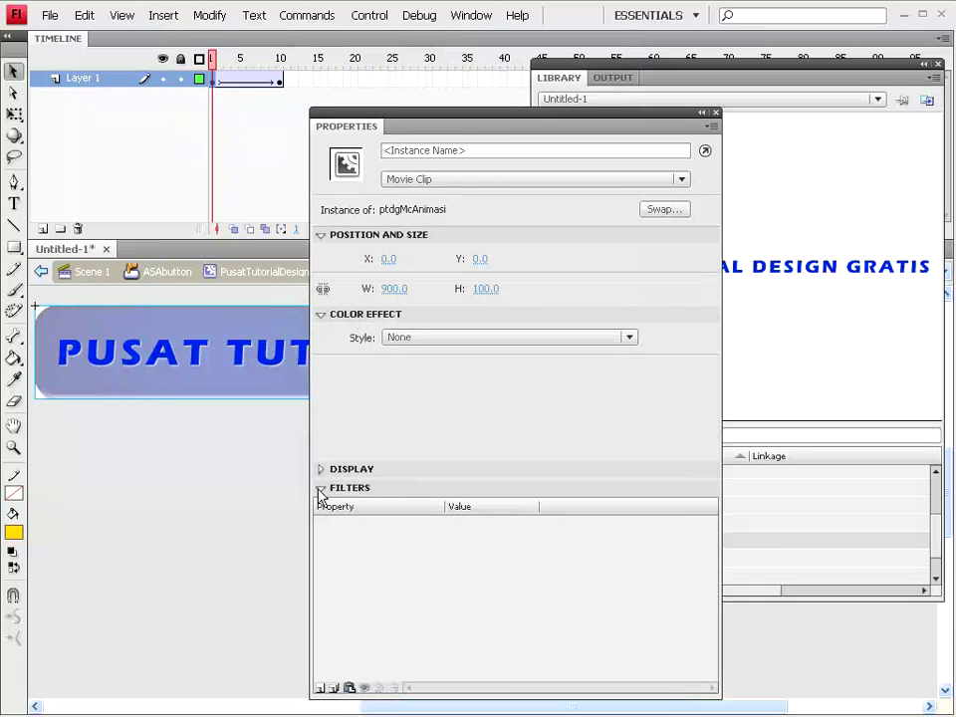
left_click(321, 687)
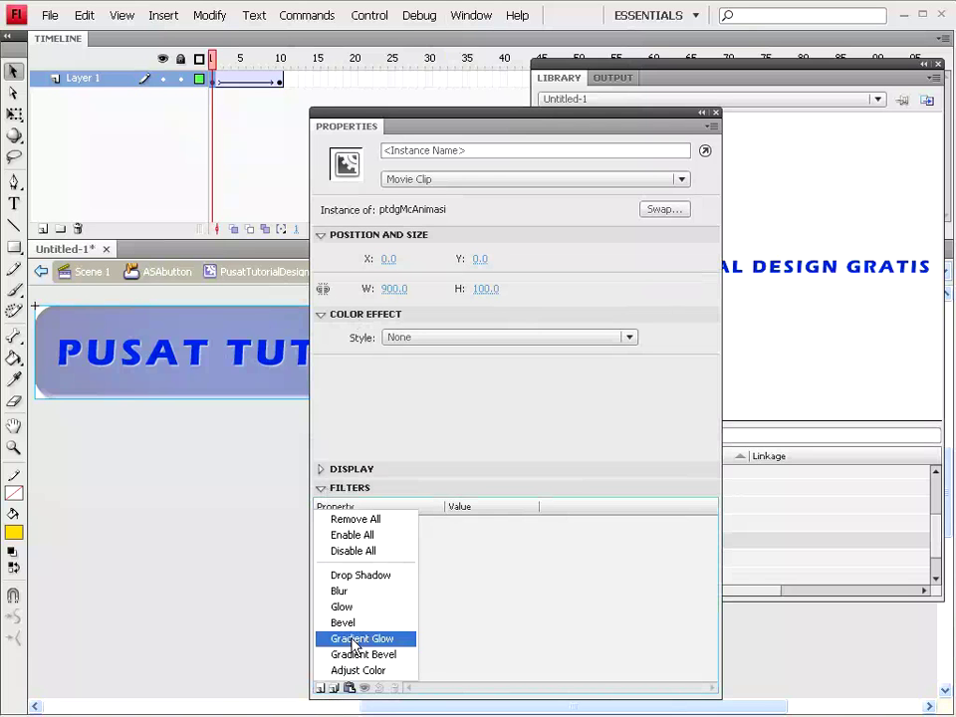
left_click(339, 592)
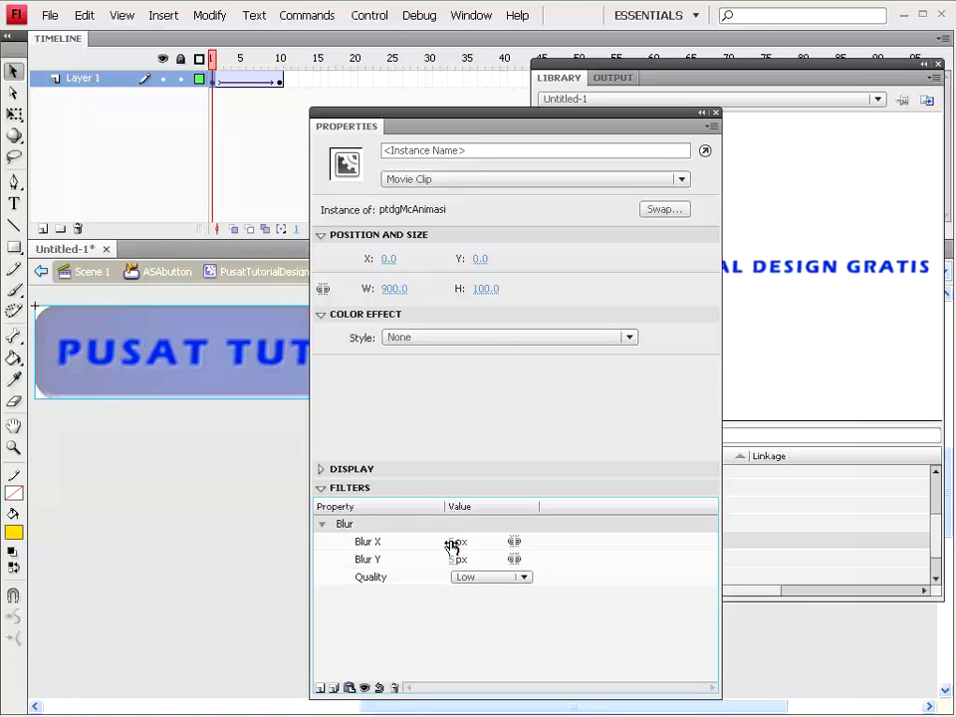
- Set the Blur to 250 px horizontal and 5 px vertical, comparing frames 10 and 1
left_click_drag(451, 544, 612, 544)
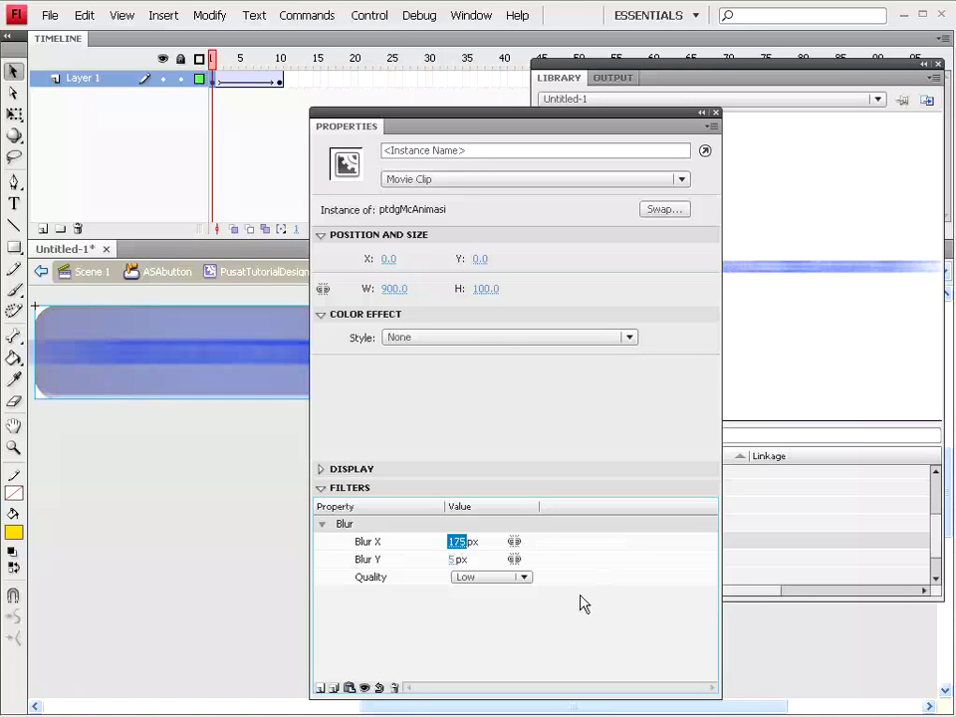
left_click_drag(584, 603, 528, 639)
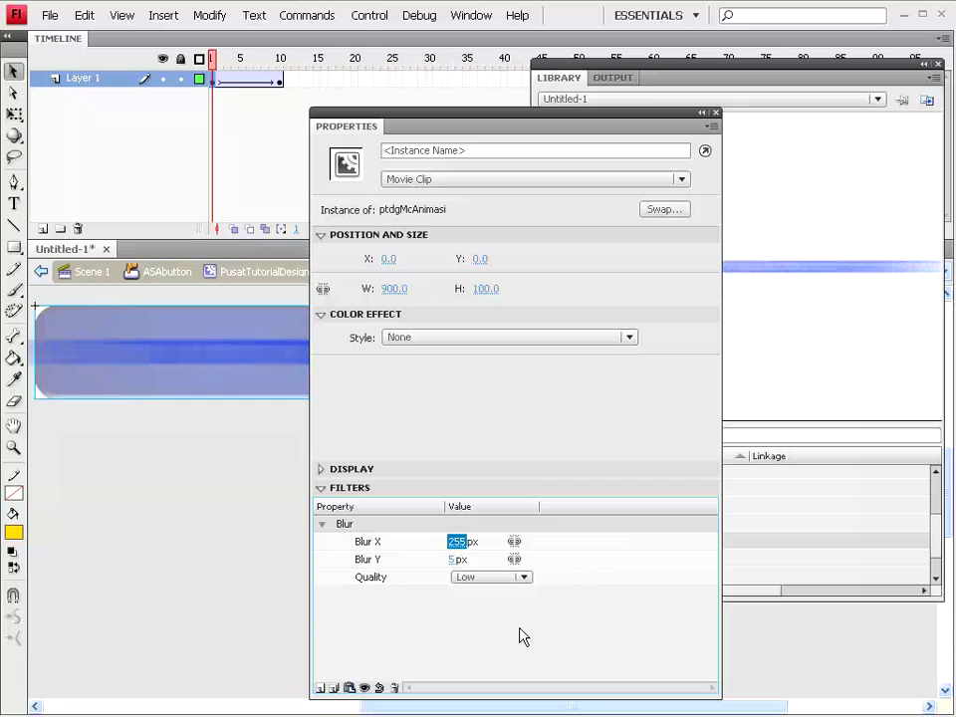
left_click(456, 541)
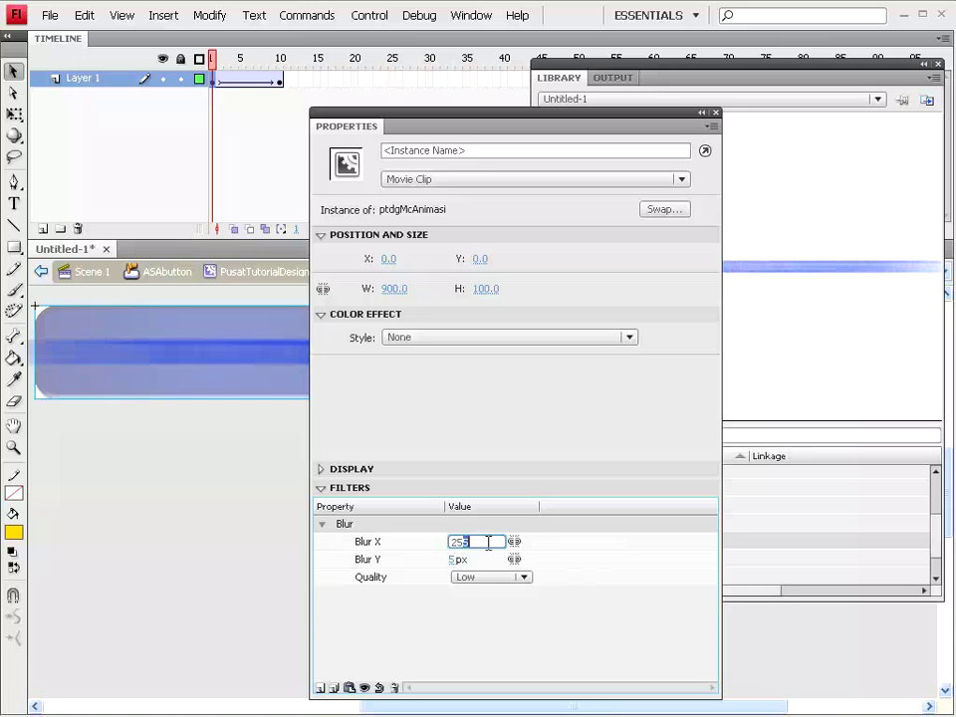
type("0")
left_click(491, 576)
left_click(488, 611)
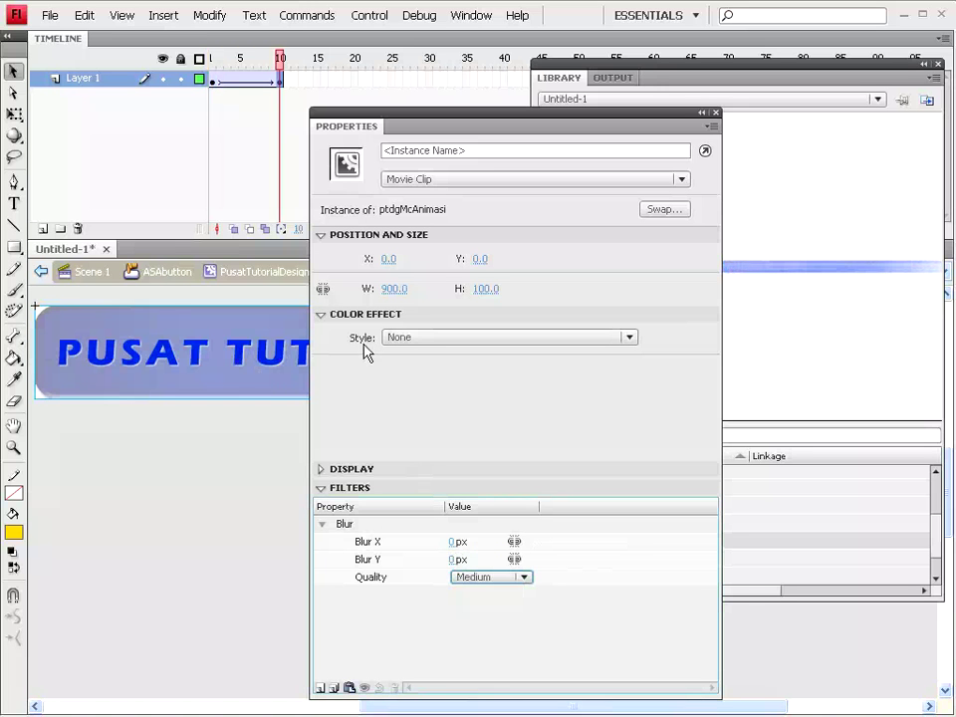
left_click(213, 79)
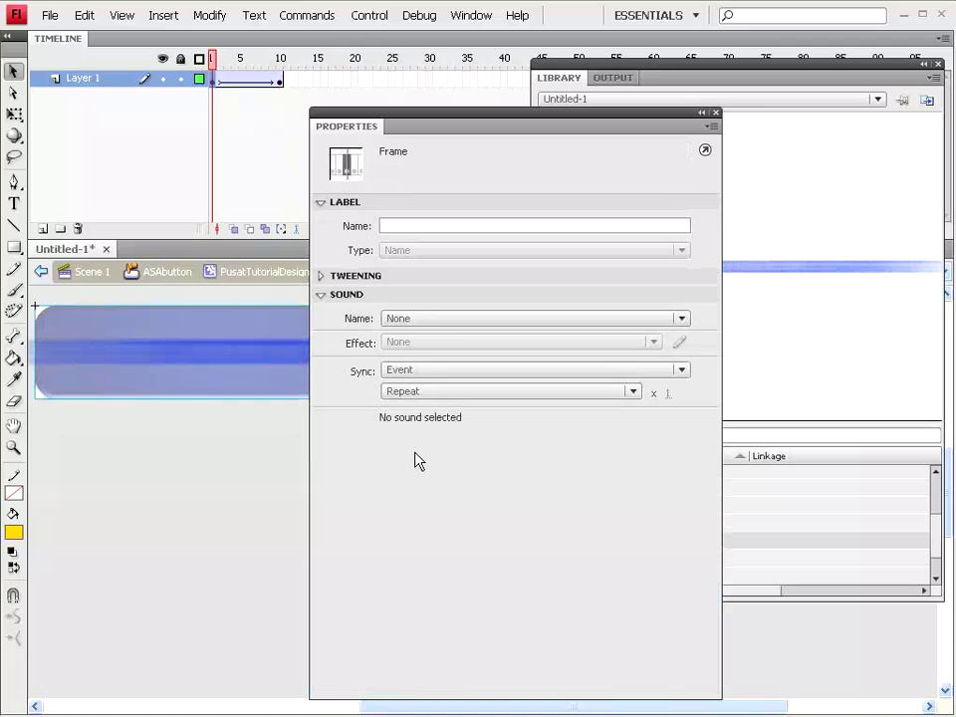
- Raise the Blur filter's quality from Low to Medium
left_click(275, 362)
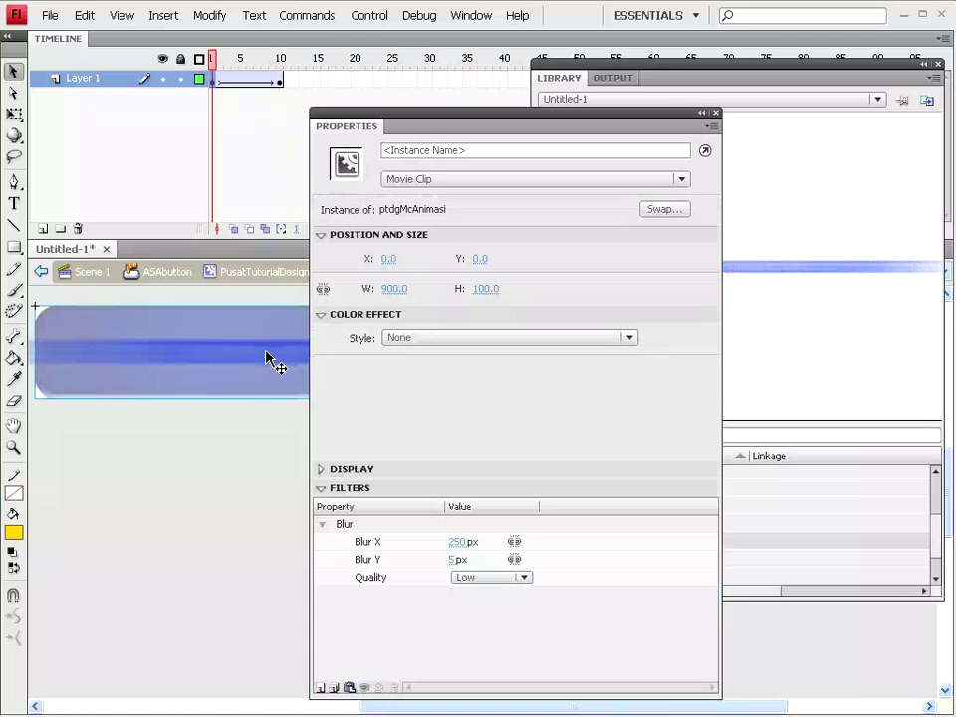
left_click(475, 578)
left_click(474, 612)
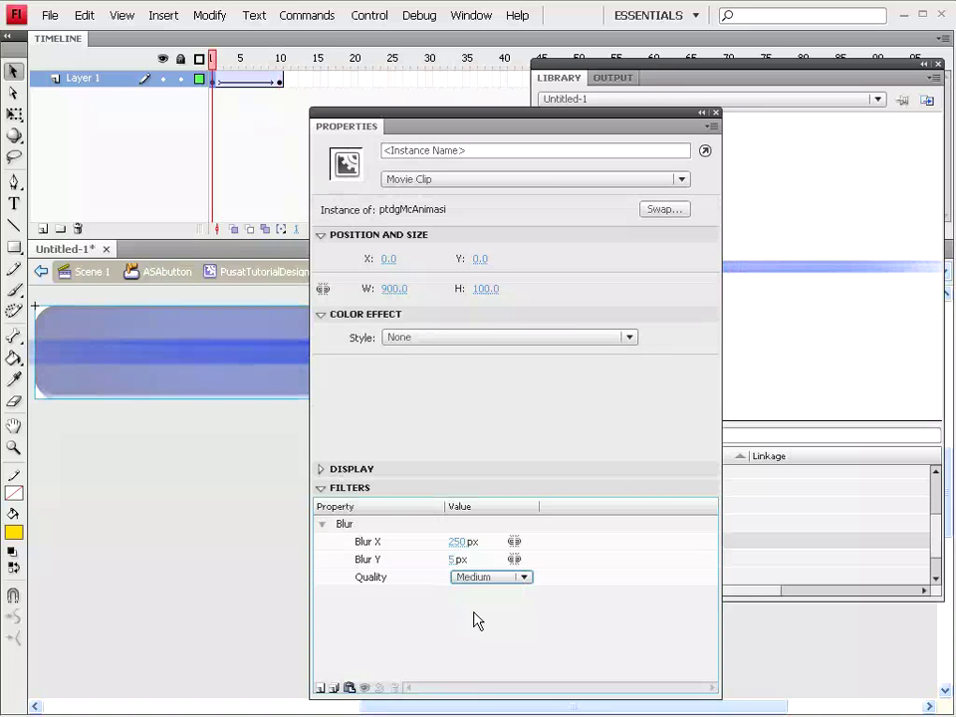
left_click(369, 20)
- Test the blur-in, close the player, and reveal the full text line at frame 10
left_click(398, 133)
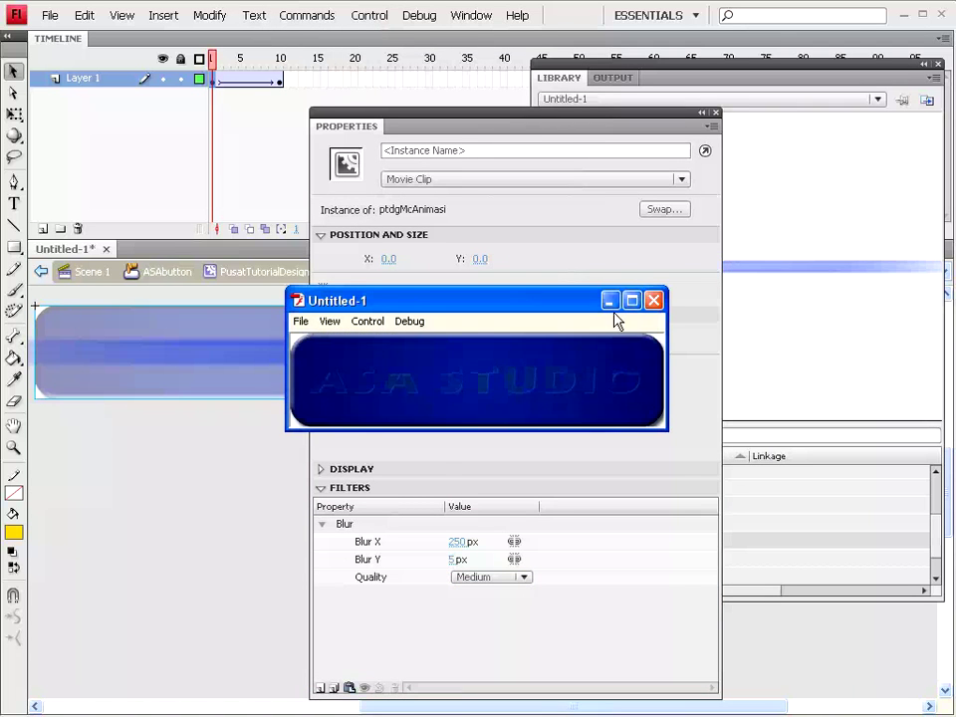
left_click(653, 299)
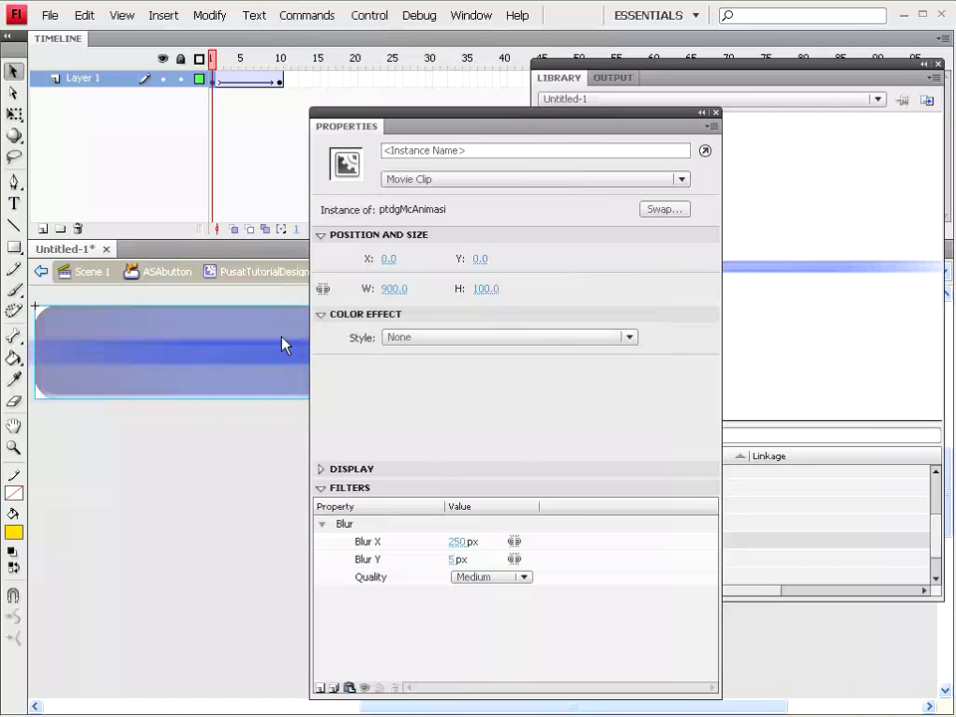
left_click(280, 80)
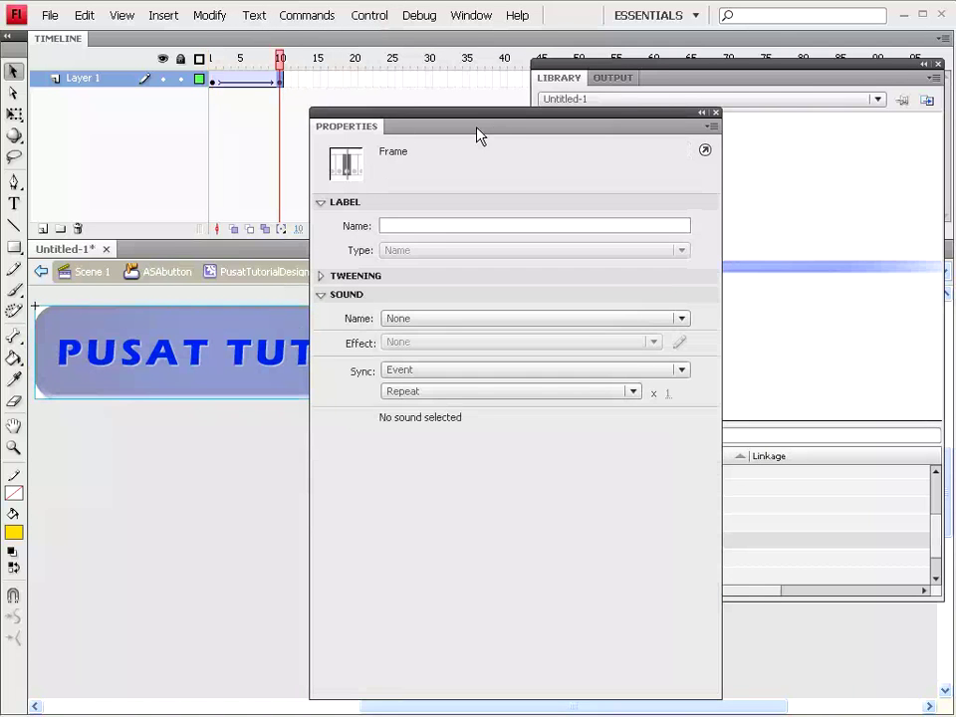
left_click_drag(478, 134, 708, 472)
left_click_drag(446, 234, 535, 237)
- Extend Layer 1's frames out to frame 150
left_click(548, 79)
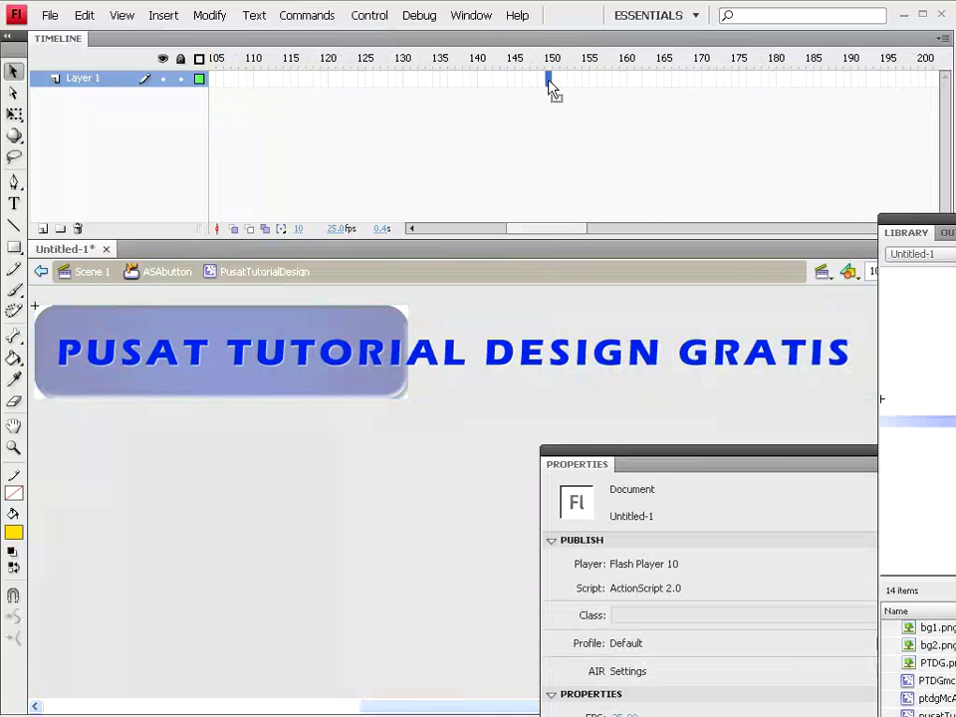
left_click(160, 20)
mouse_move(189, 115)
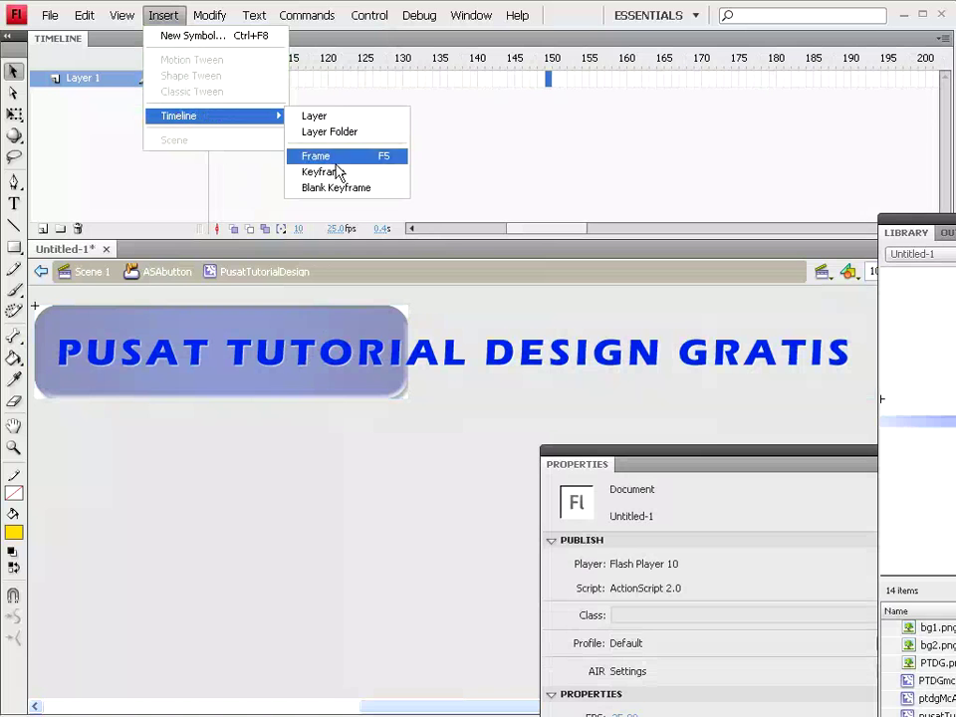
left_click(337, 174)
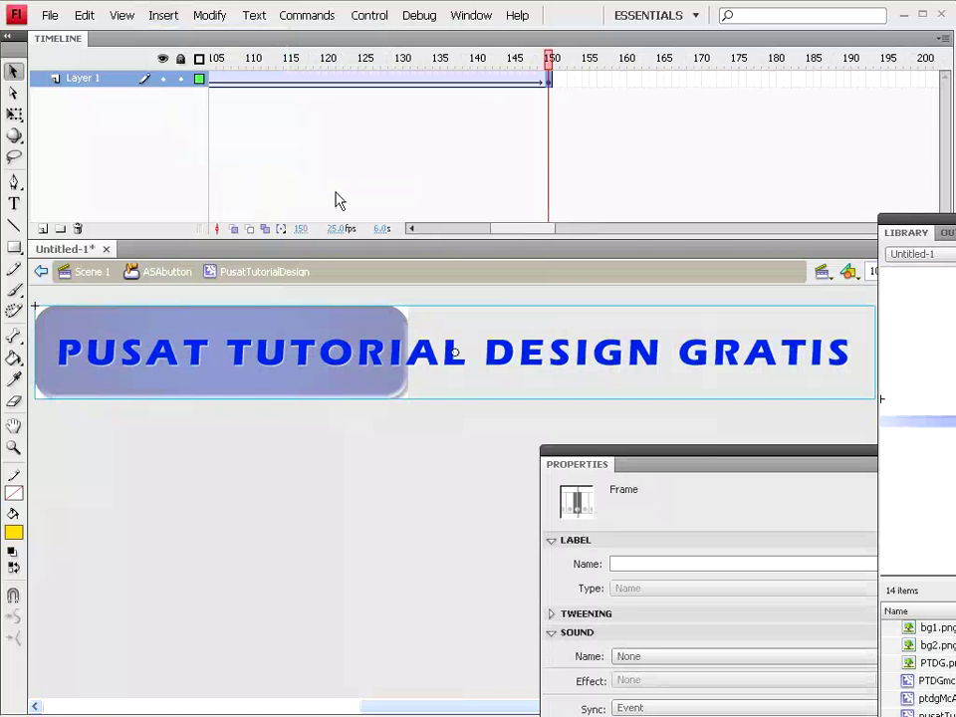
- Right-align the text clip to the stage at frame 150, placing it at X -500
left_click(242, 355)
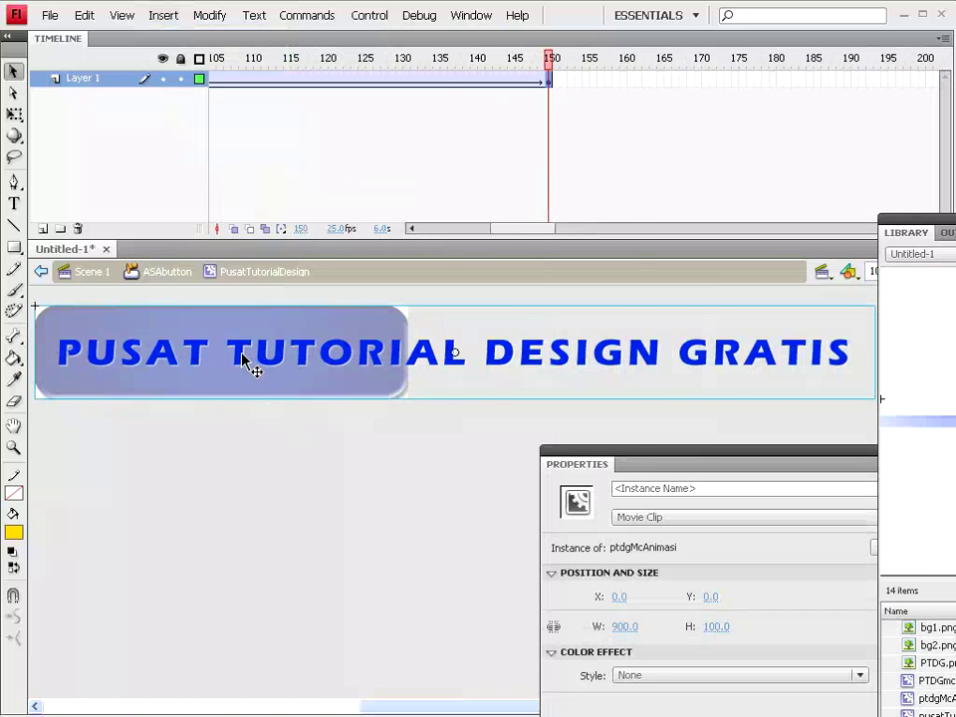
left_click(470, 17)
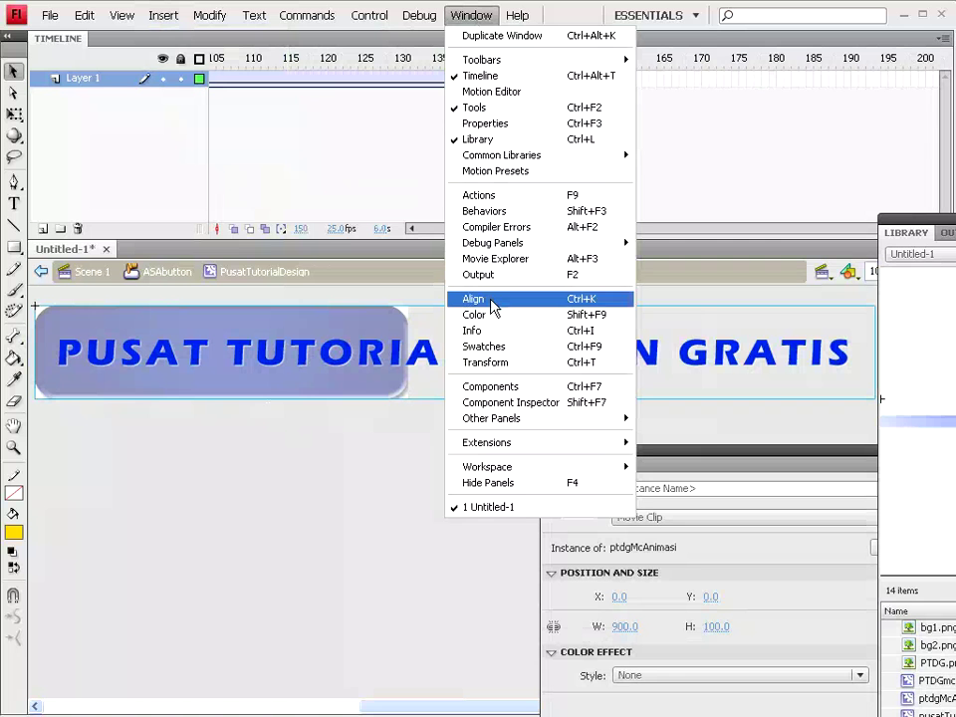
left_click(488, 299)
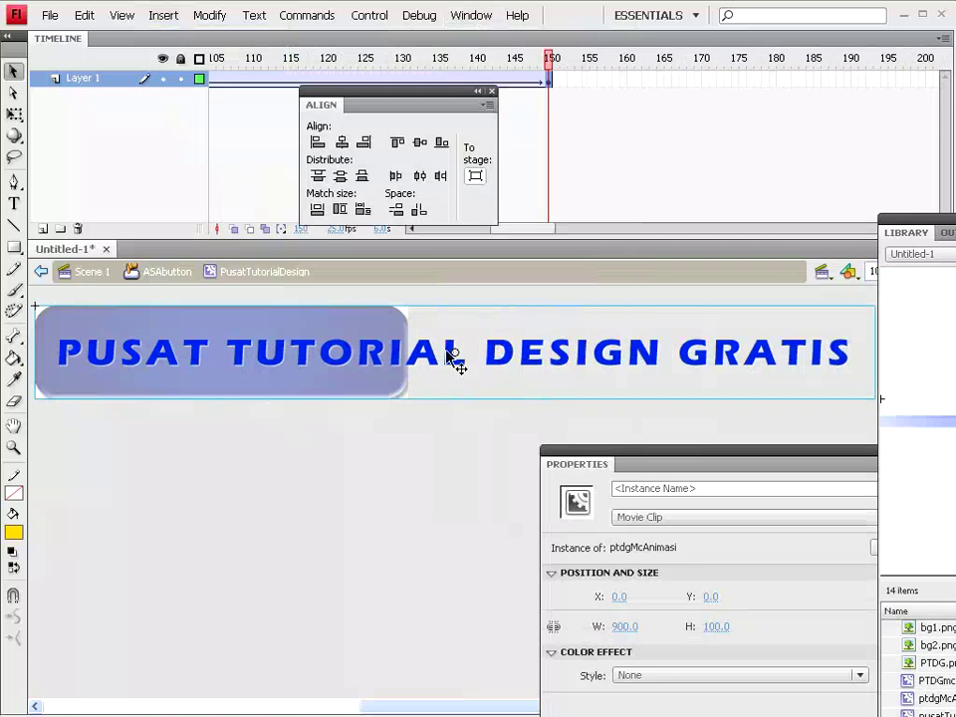
left_click(367, 143)
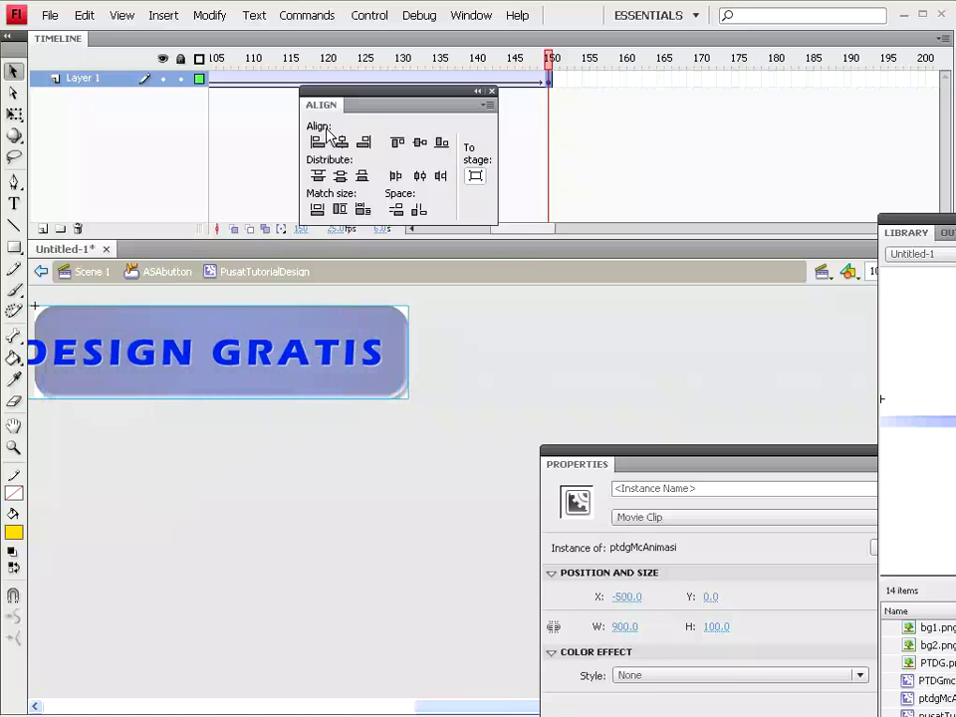
left_click(491, 91)
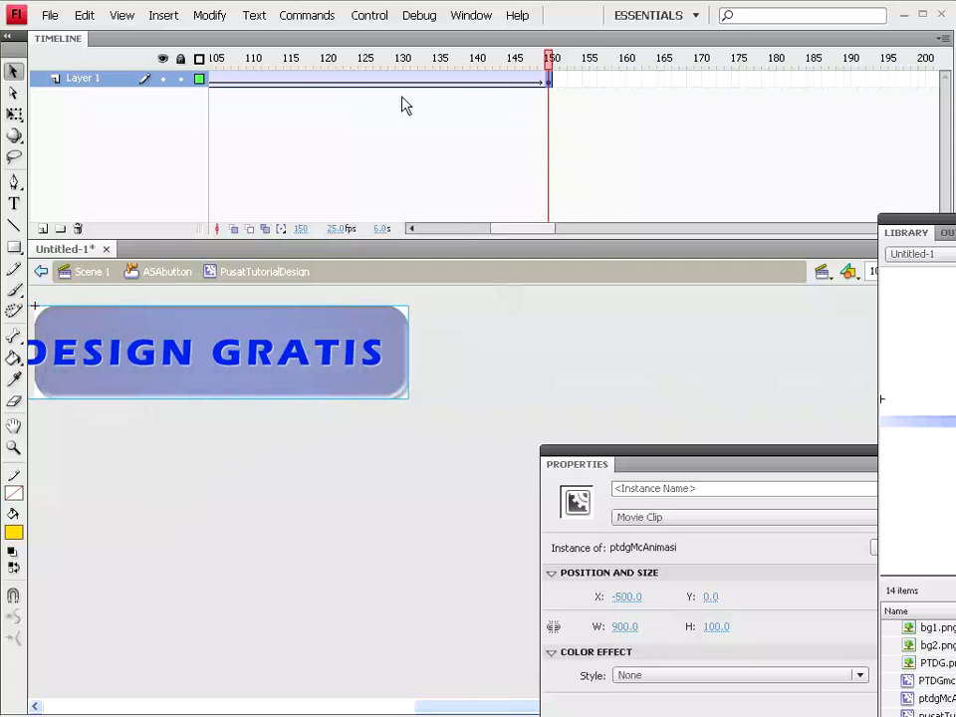
- Test the movie to confirm the text scrolls left
left_click(370, 15)
left_click(379, 130)
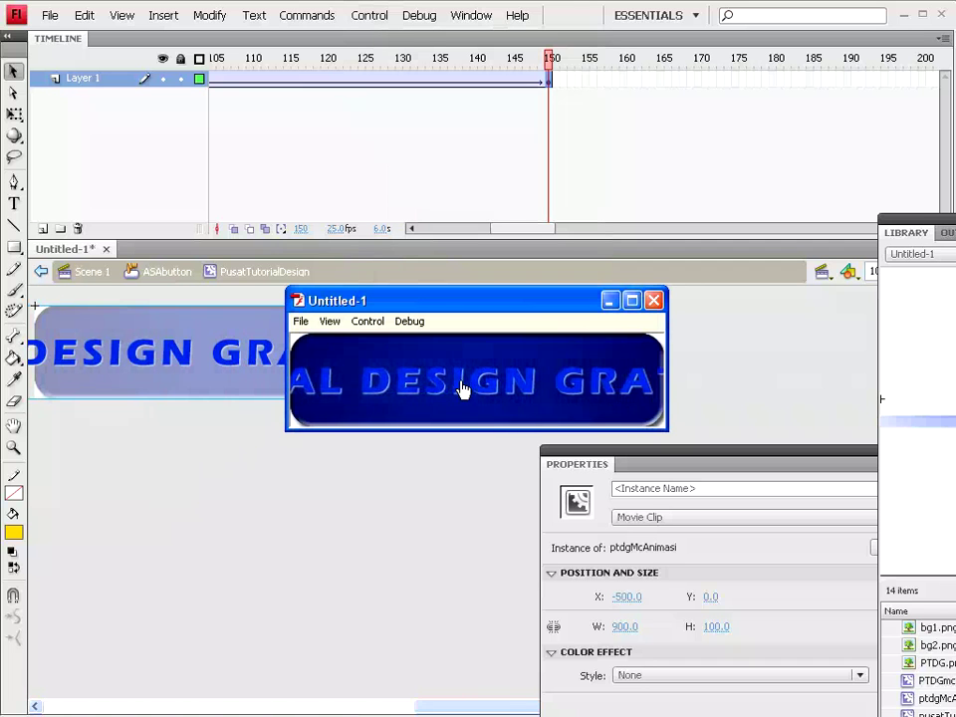
left_click(655, 301)
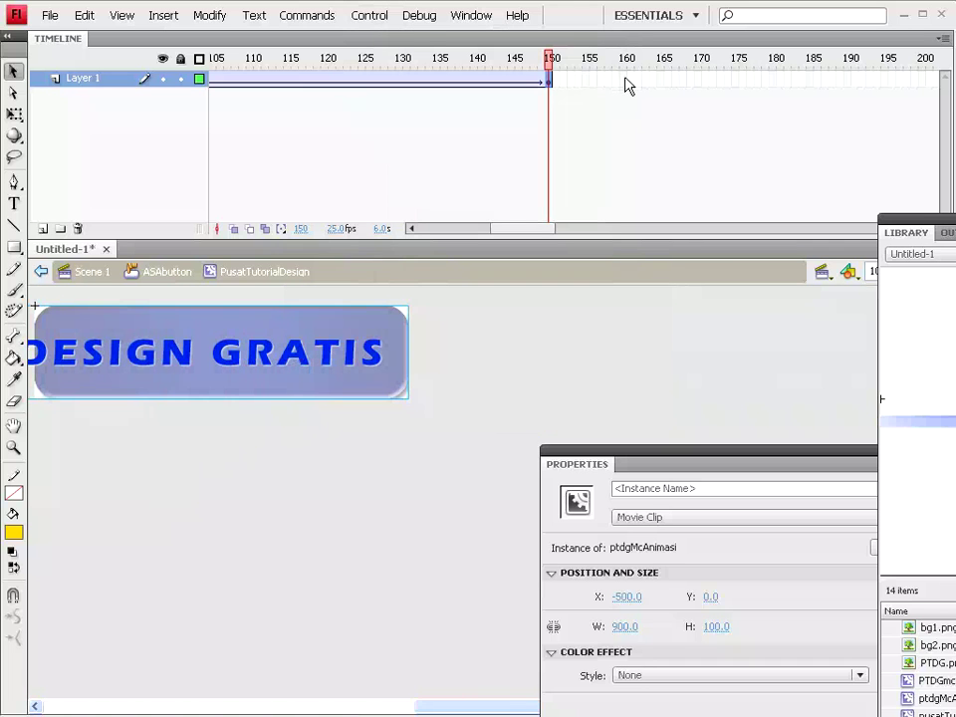
left_click(624, 79)
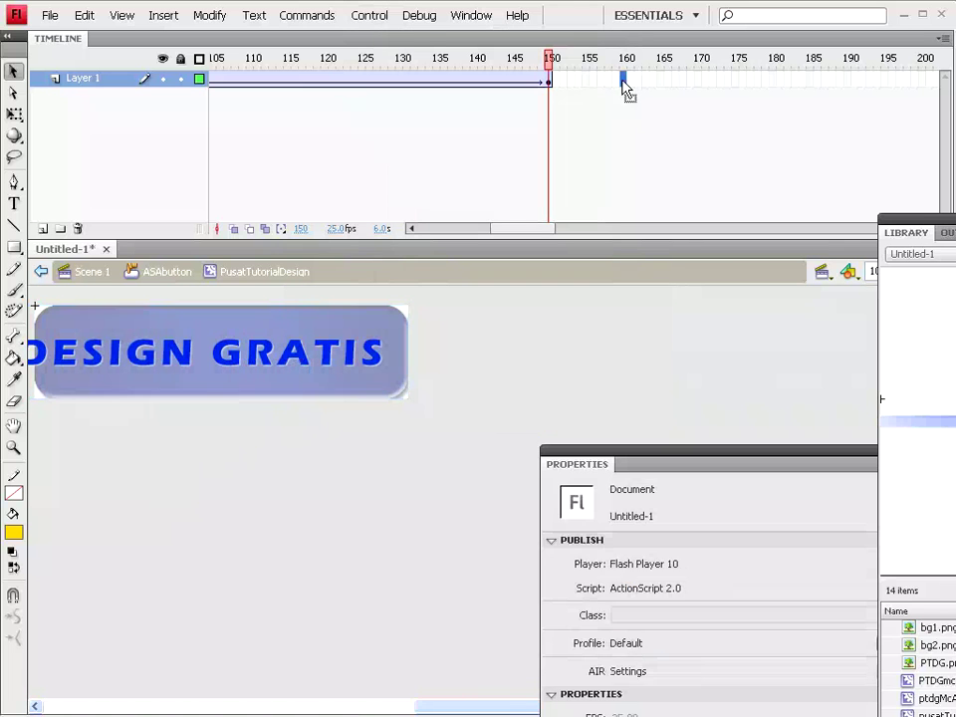
- Add a keyframe at frame 160 on Layer 1
left_click(162, 22)
mouse_move(195, 116)
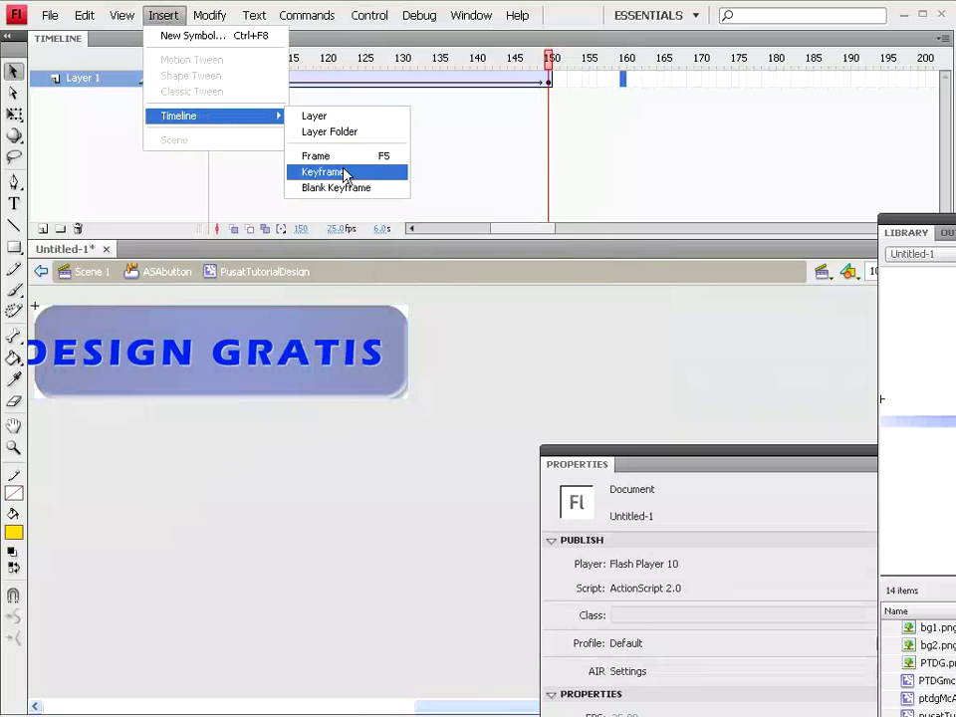
left_click(342, 173)
left_click_drag(517, 230, 434, 237)
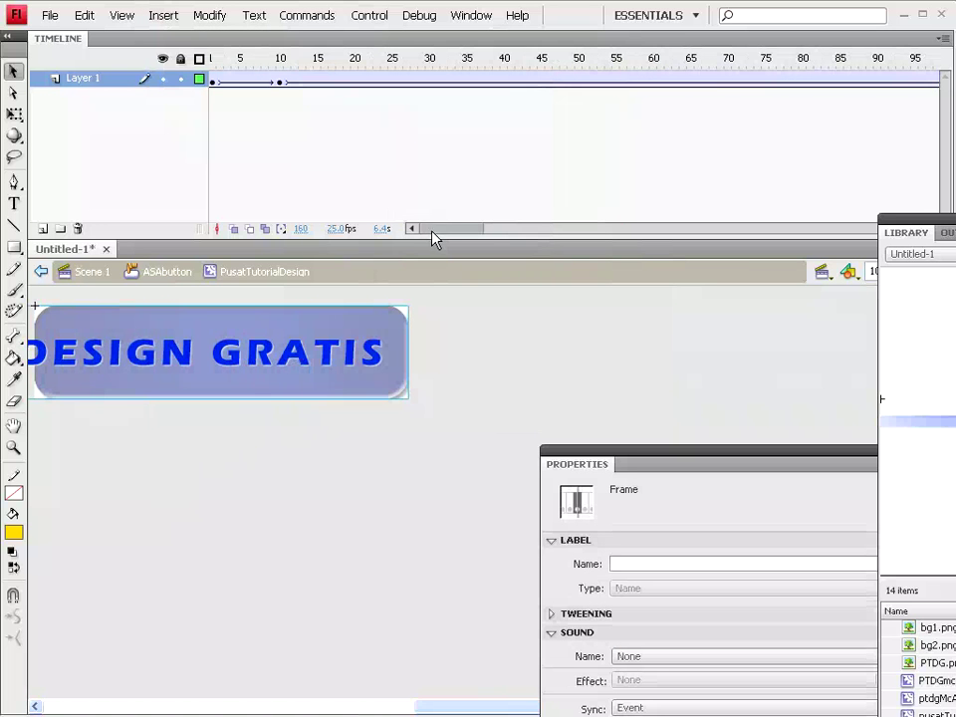
- Copy the blurred frame 1 and paste it into frame 160
left_click(215, 82)
right_click(215, 82)
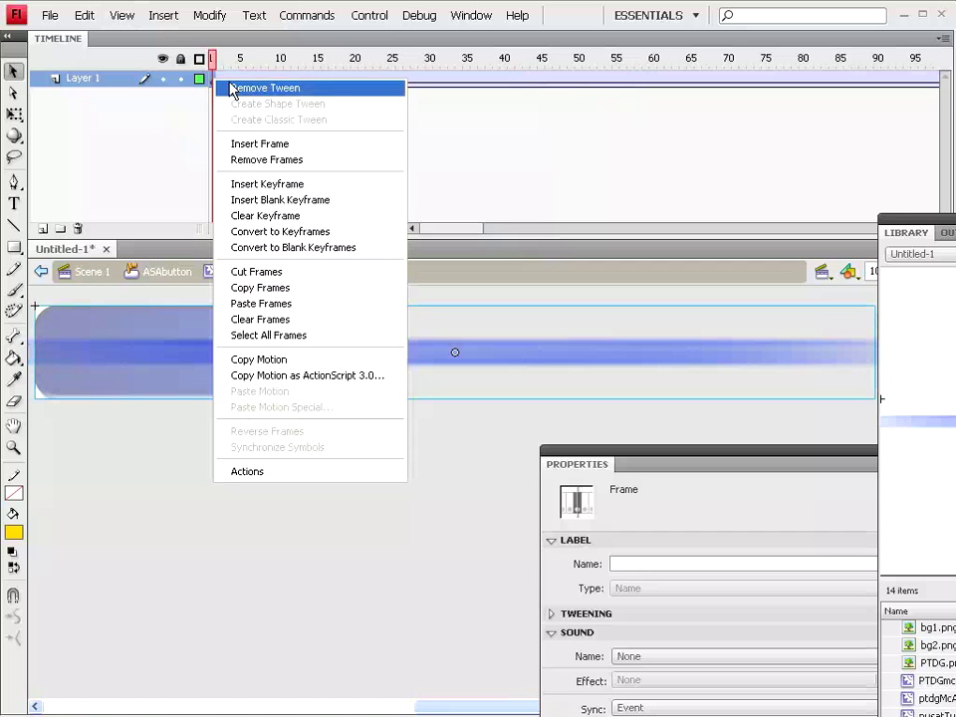
left_click(259, 288)
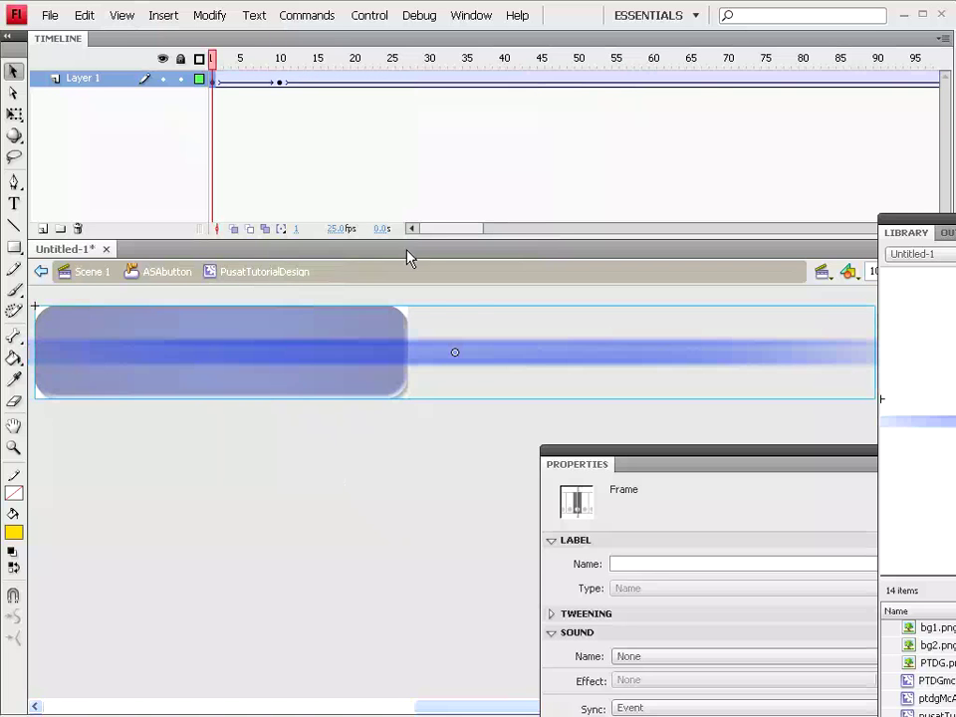
left_click_drag(443, 233, 519, 237)
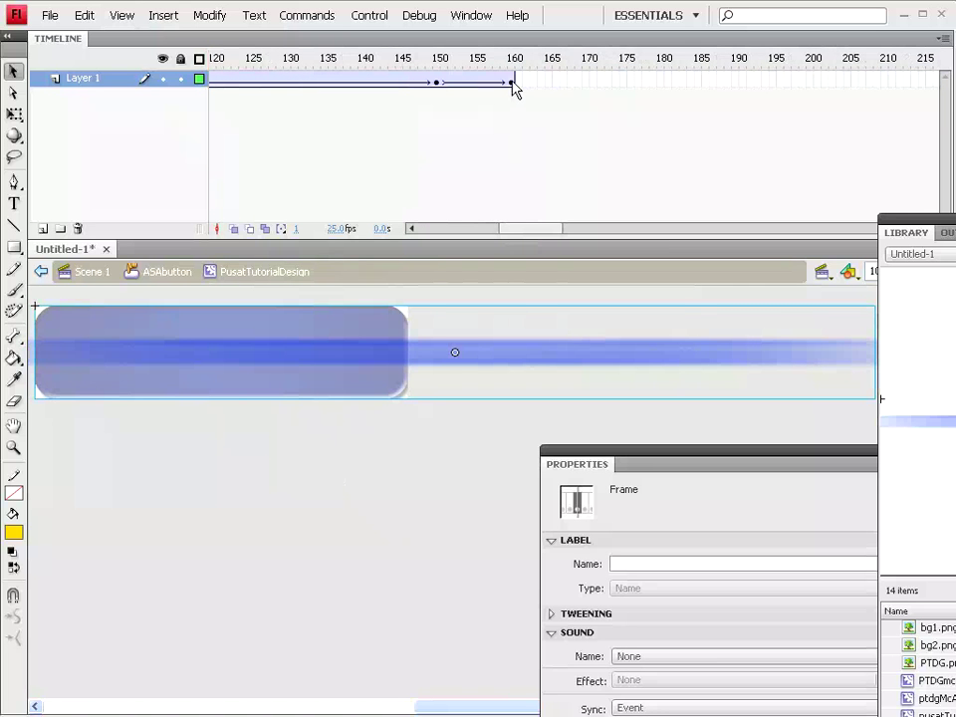
left_click(513, 80)
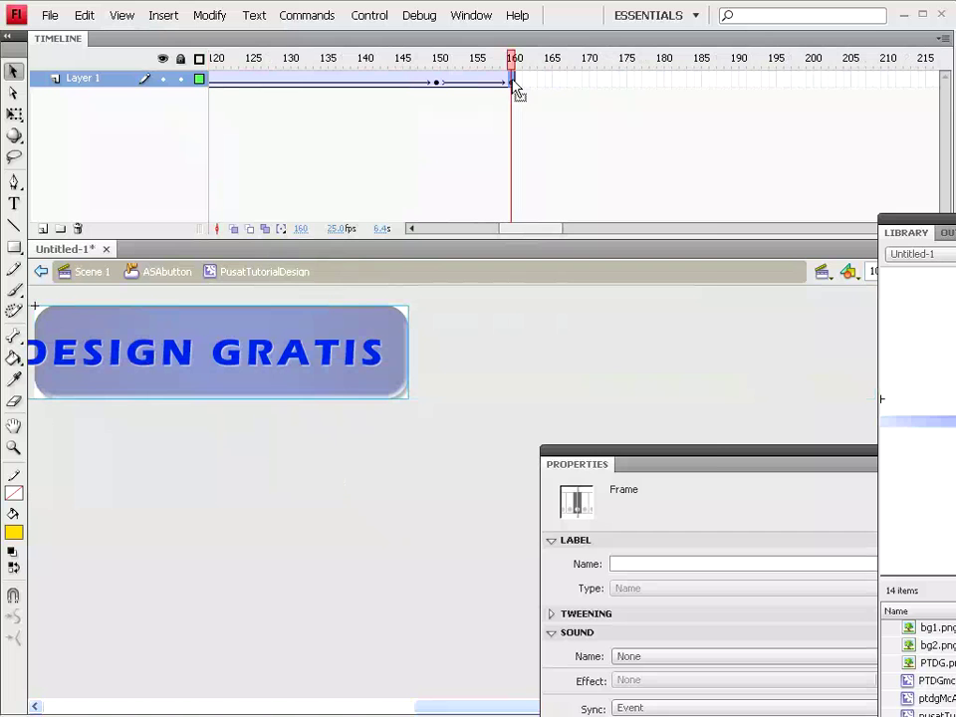
right_click(513, 85)
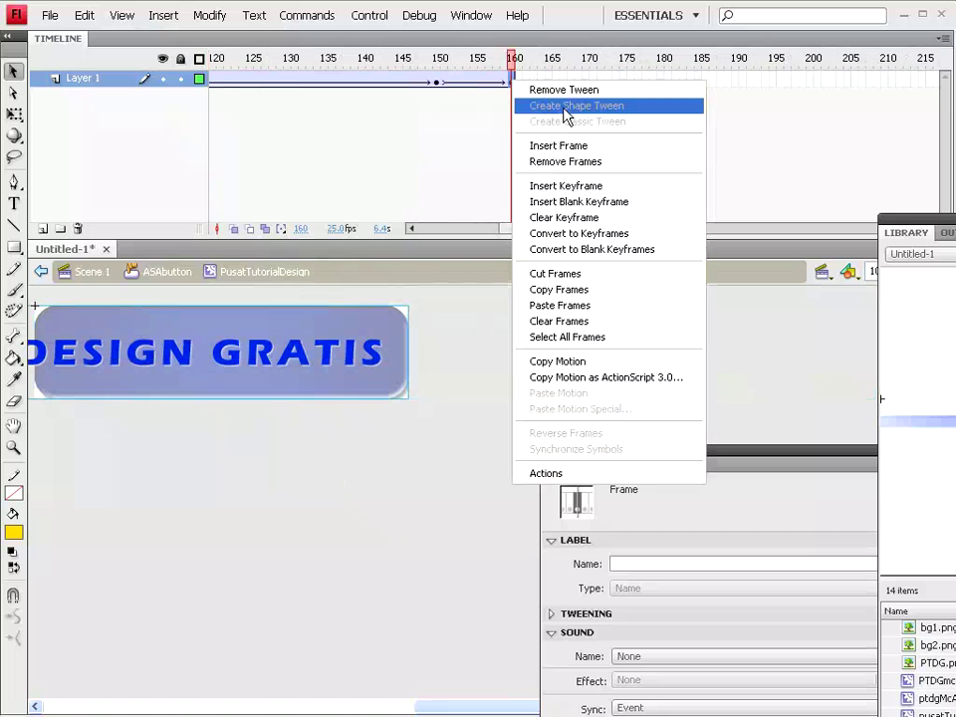
left_click(561, 305)
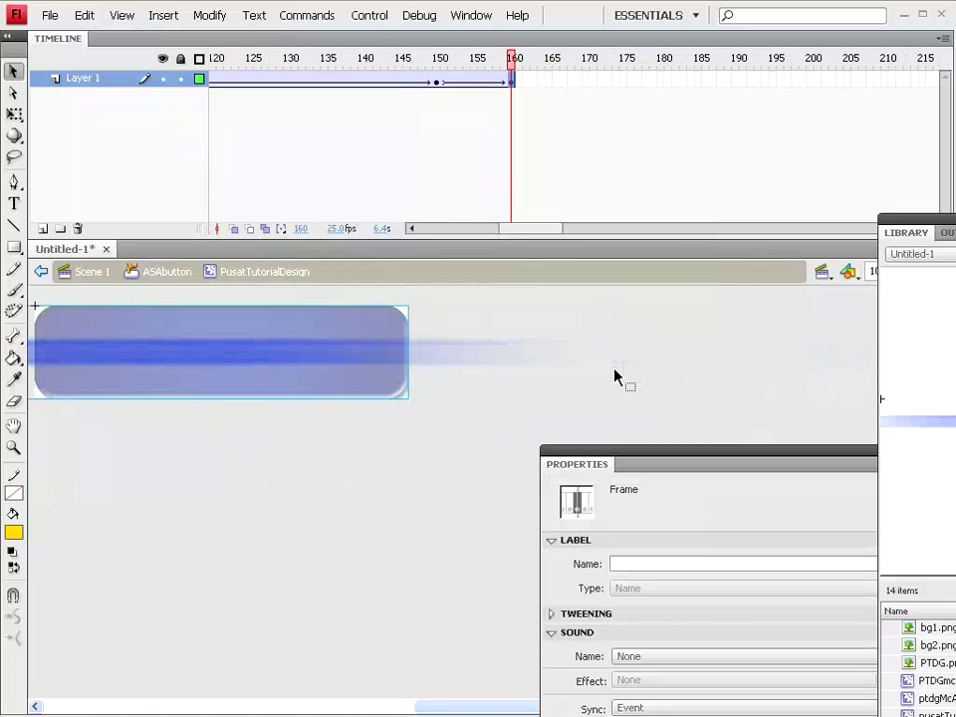
- Test the movie to preview the finished blur-in, scroll and blur-out animation
left_click(368, 15)
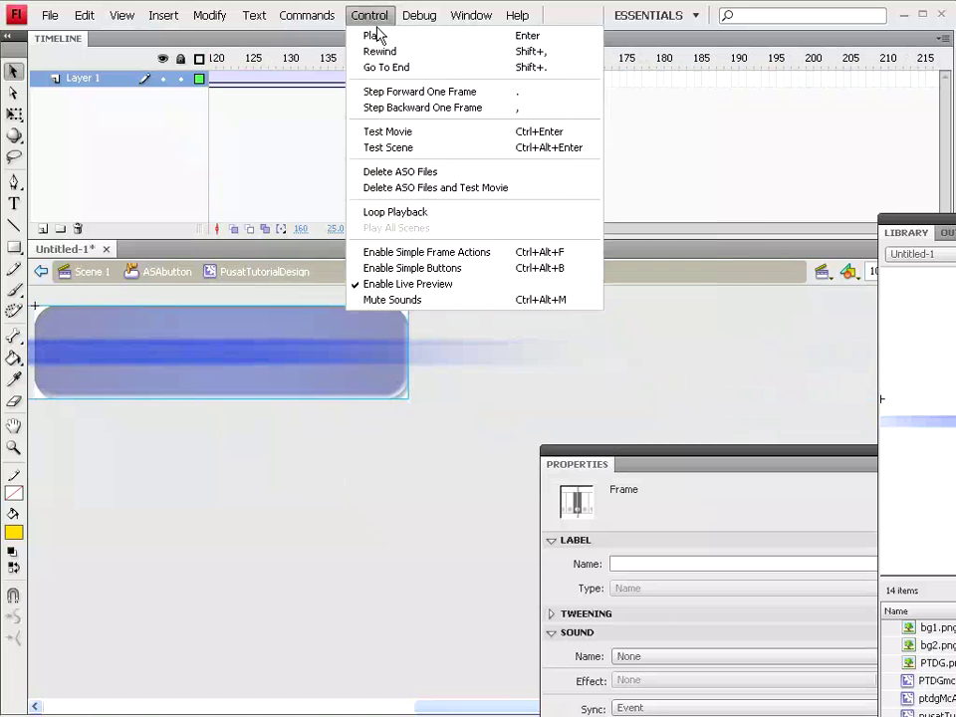
left_click(388, 140)
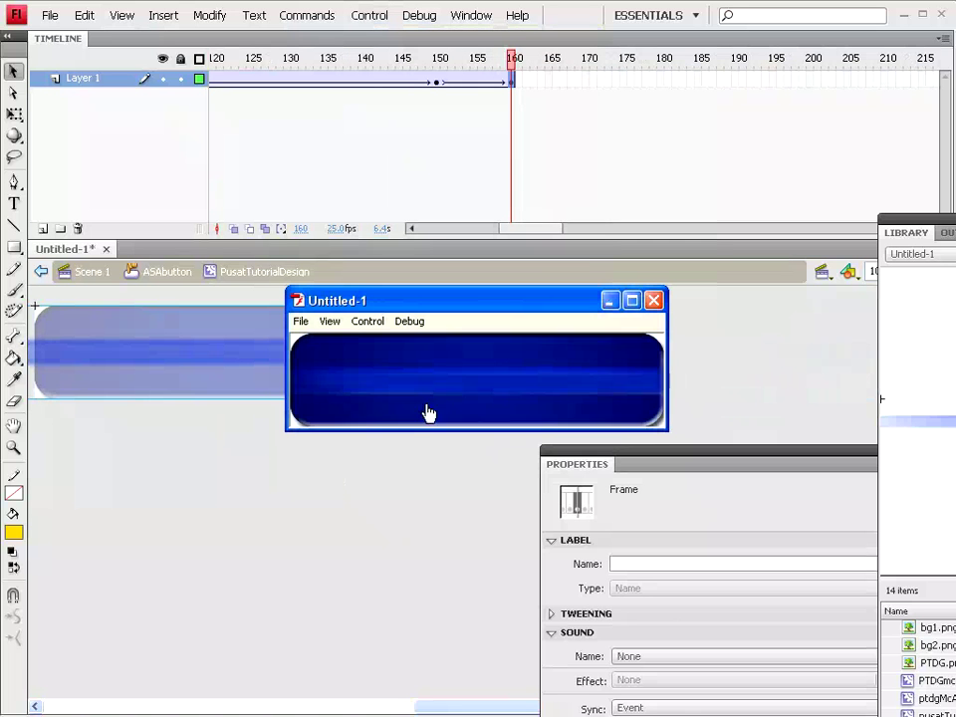